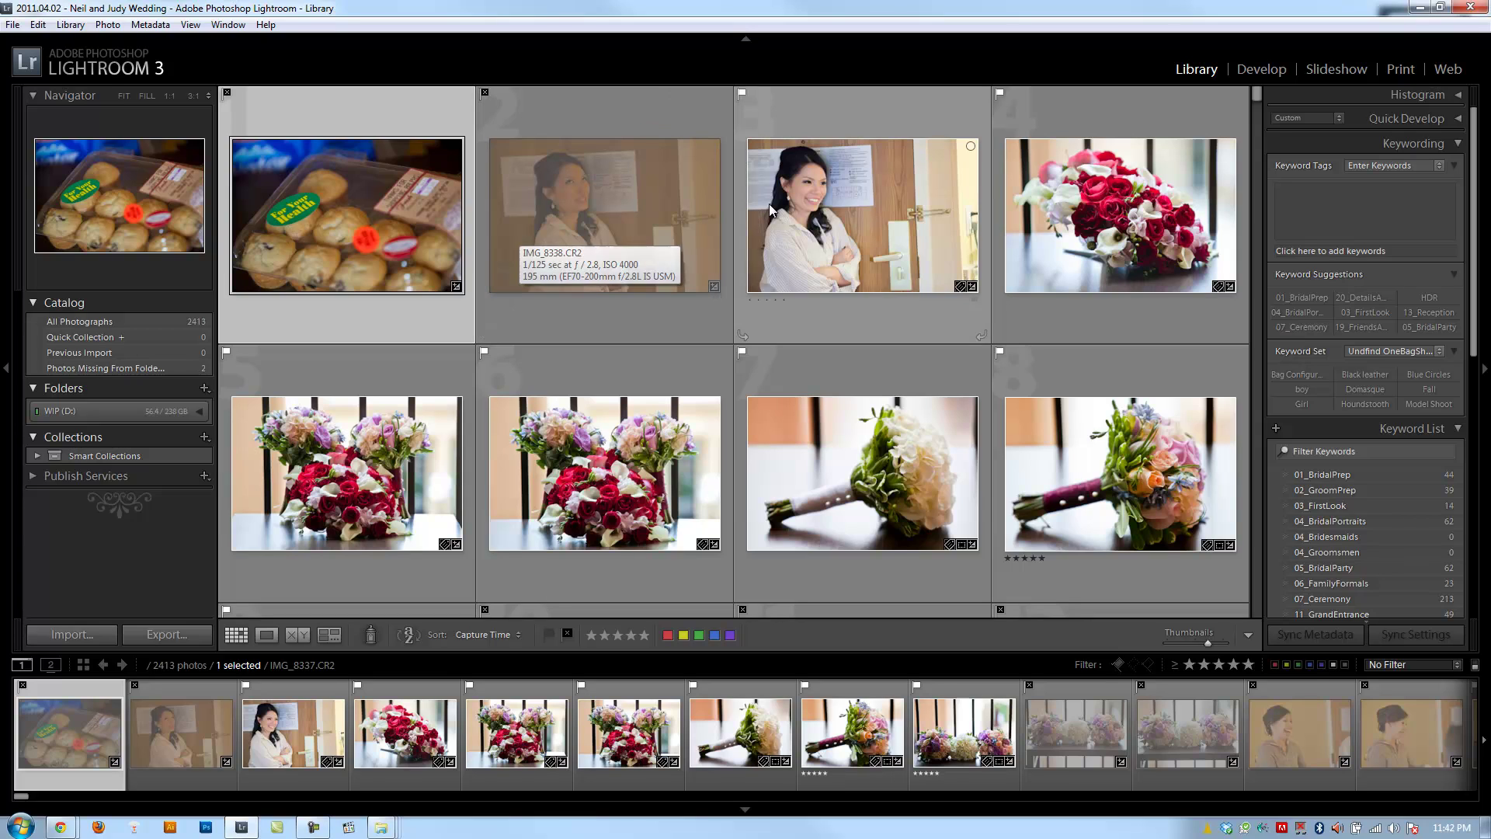
# Browse the grid, checking the bride portraits and the cookie photo that opens the shoot.
pyautogui.click(890, 143)
pyautogui.scroll(-2, 897, 208)
pyautogui.scroll(-5, 898, 257)
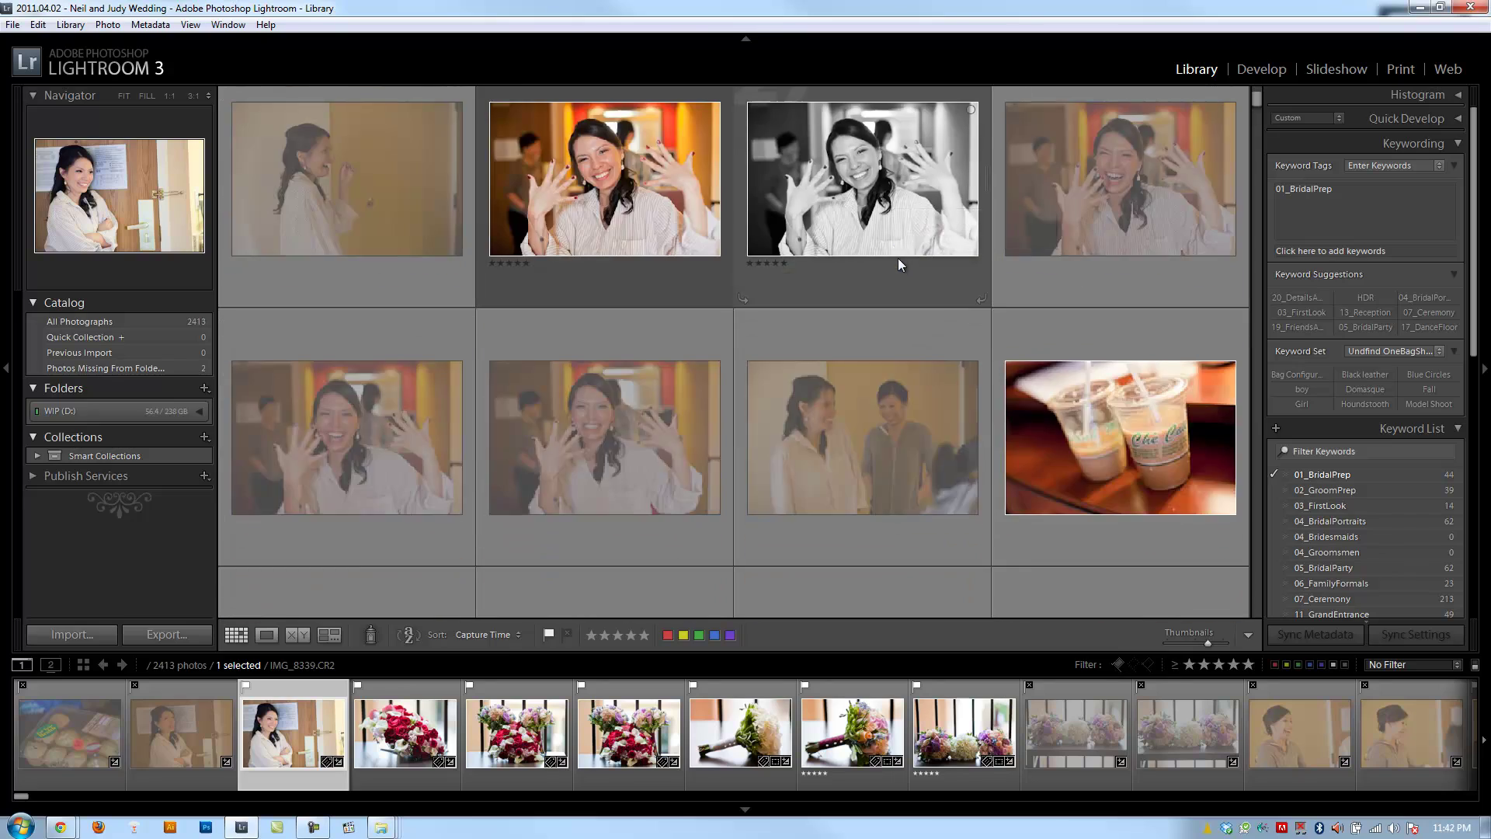
pyautogui.scroll(8, 898, 259)
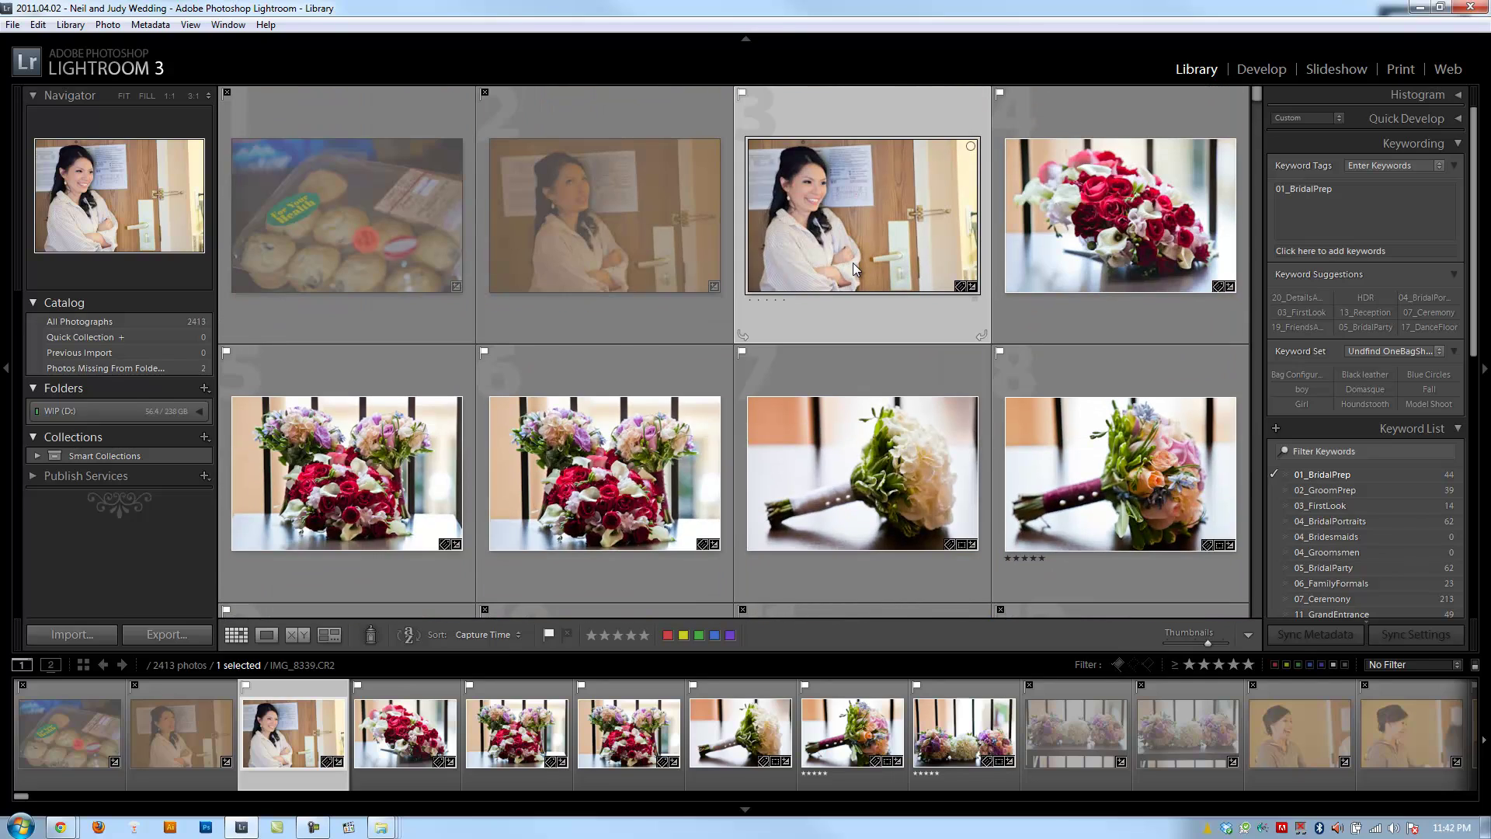
pyautogui.scroll(-5, 853, 263)
pyautogui.scroll(4, 848, 279)
pyautogui.scroll(2, 856, 379)
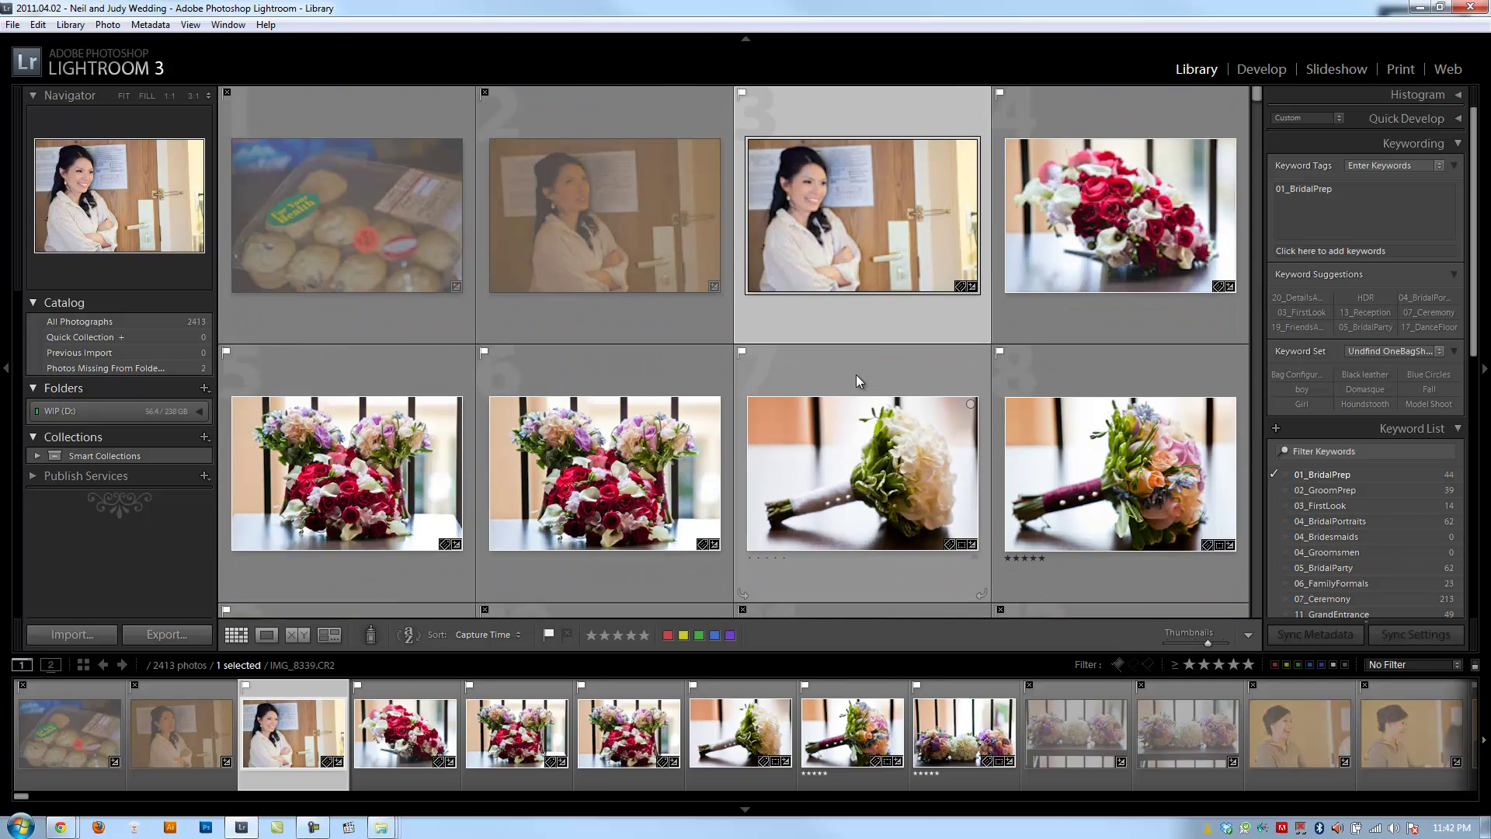
pyautogui.click(672, 221)
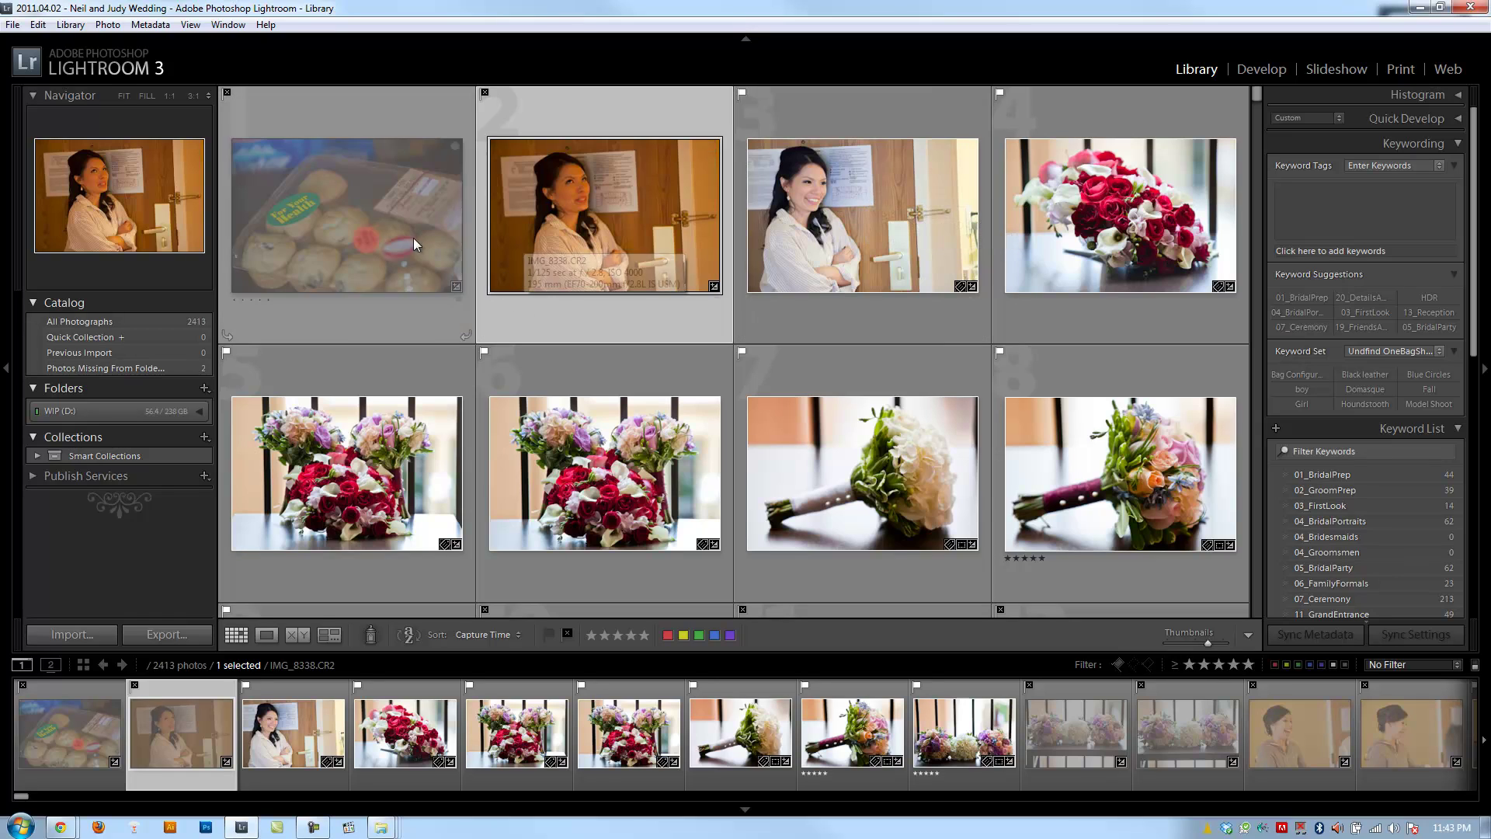
pyautogui.click(386, 222)
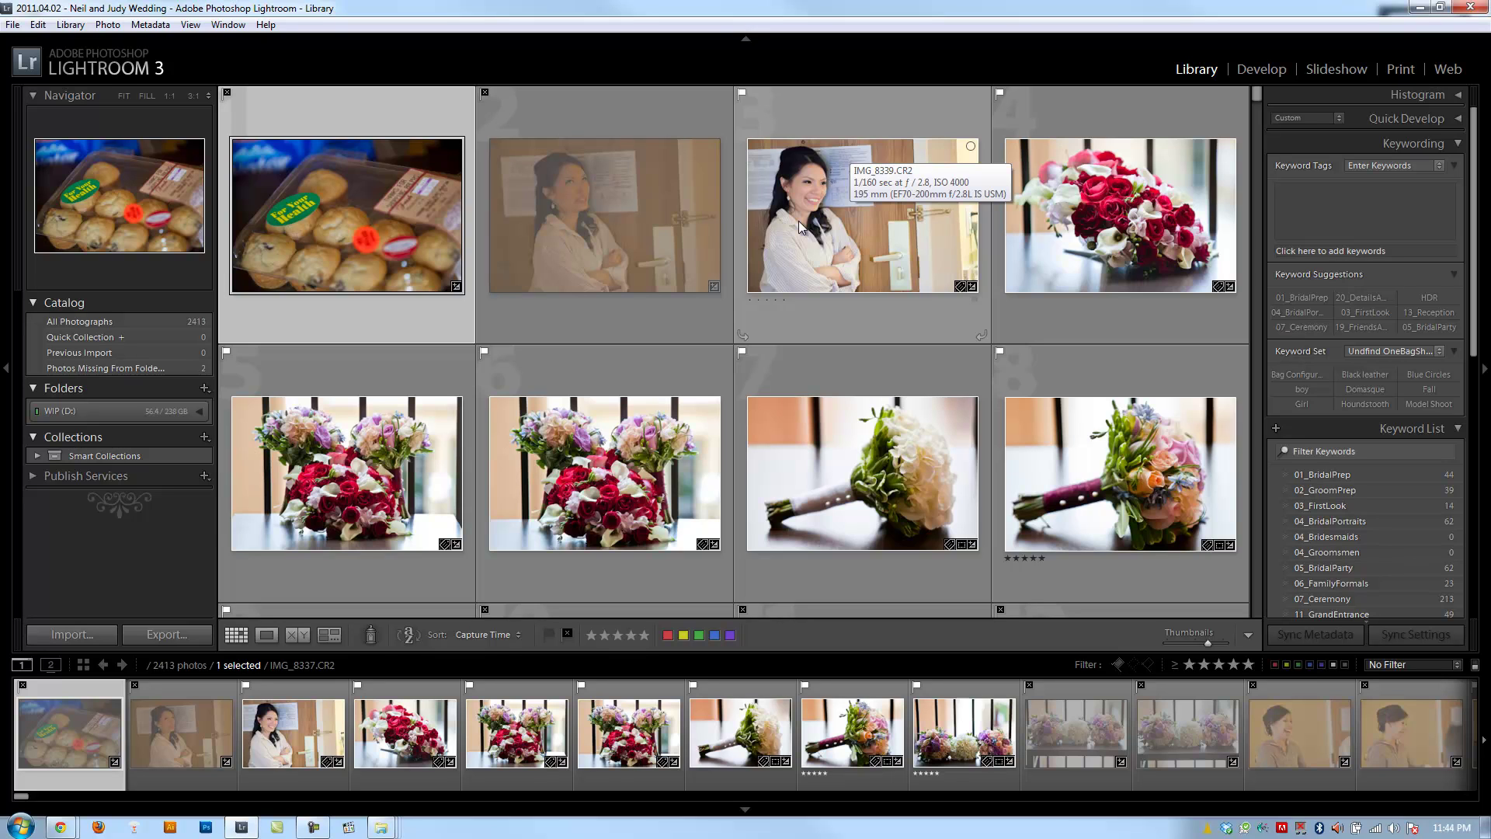
pyautogui.scroll(-5, 433, 138)
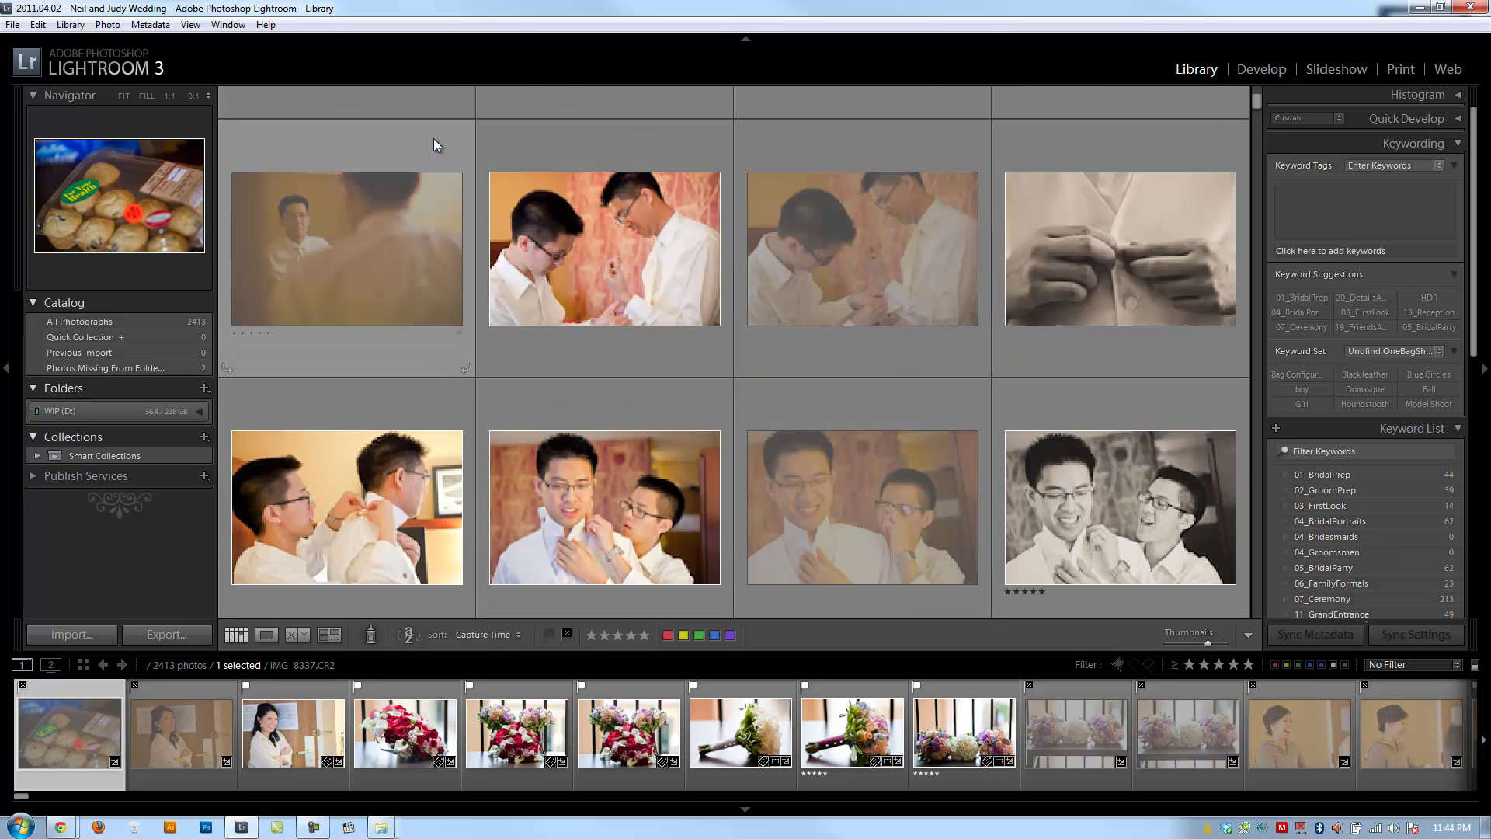
pyautogui.scroll(-10, 432, 145)
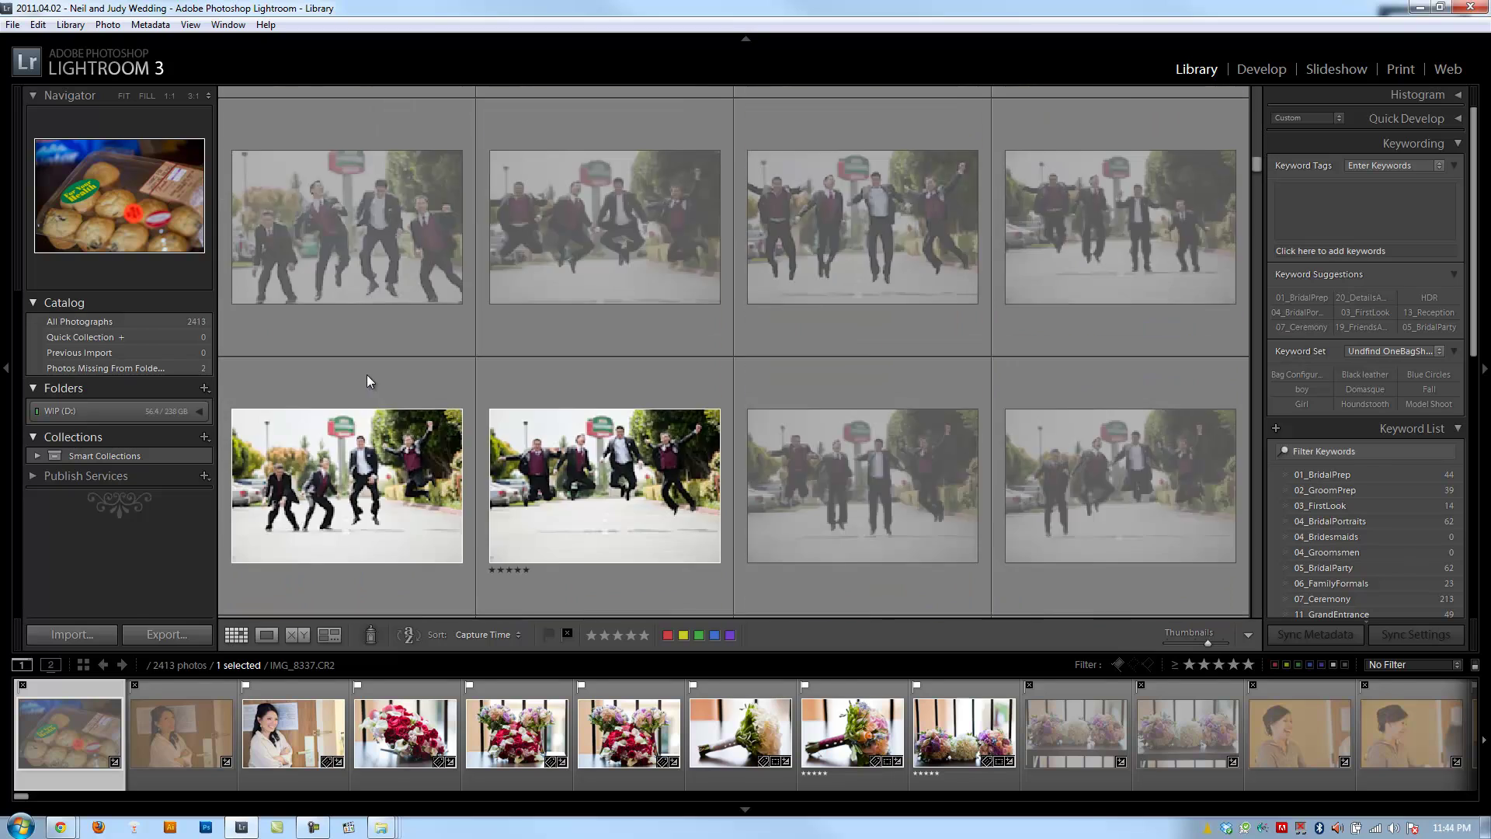
pyautogui.scroll(-10, 368, 376)
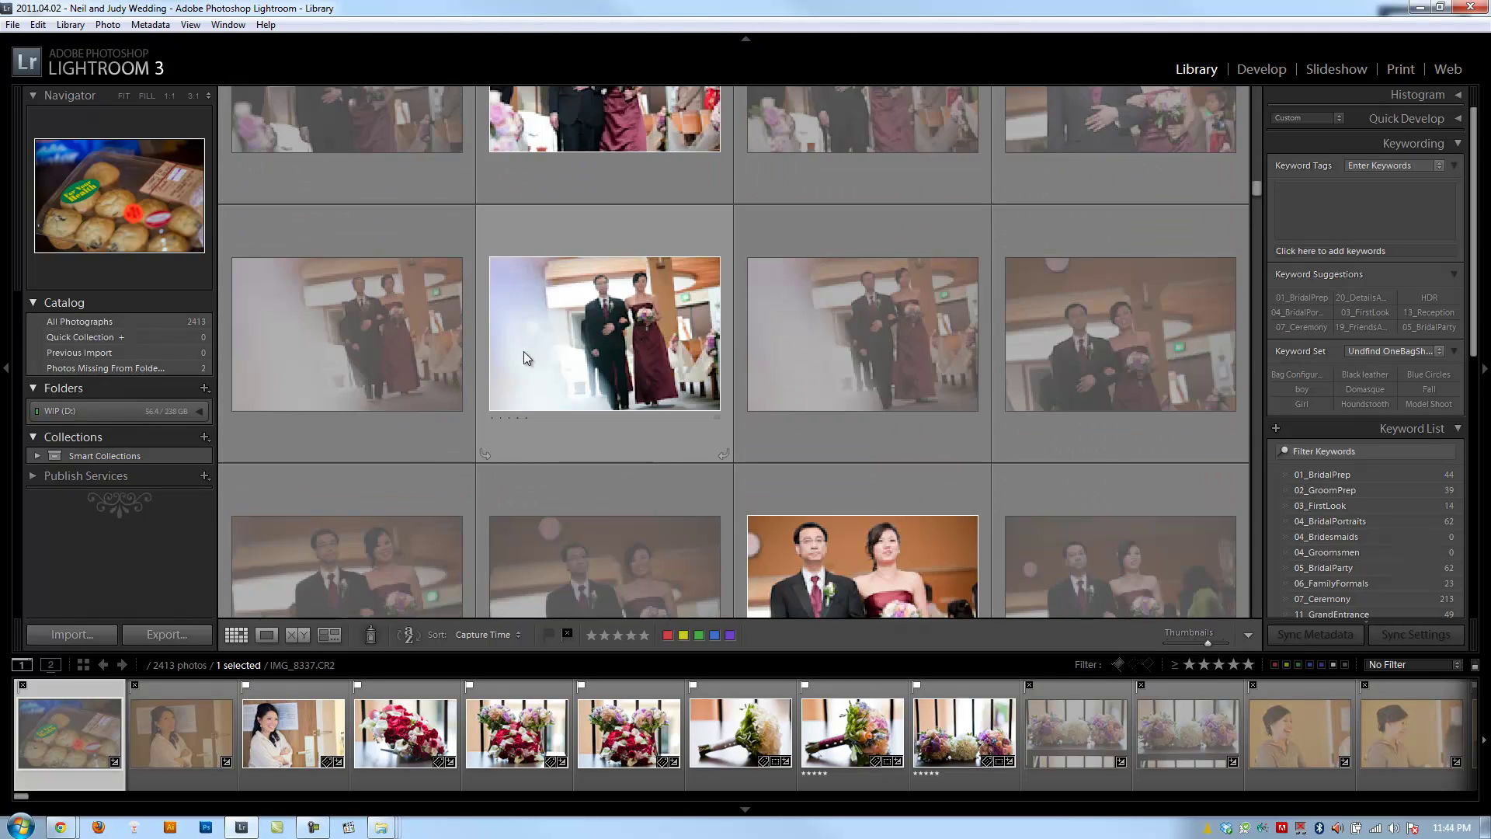
pyautogui.scroll(-5, 525, 358)
# Filter the library by Camera Serial Number to the first camera's 1043 photos.
pyautogui.press('\\')
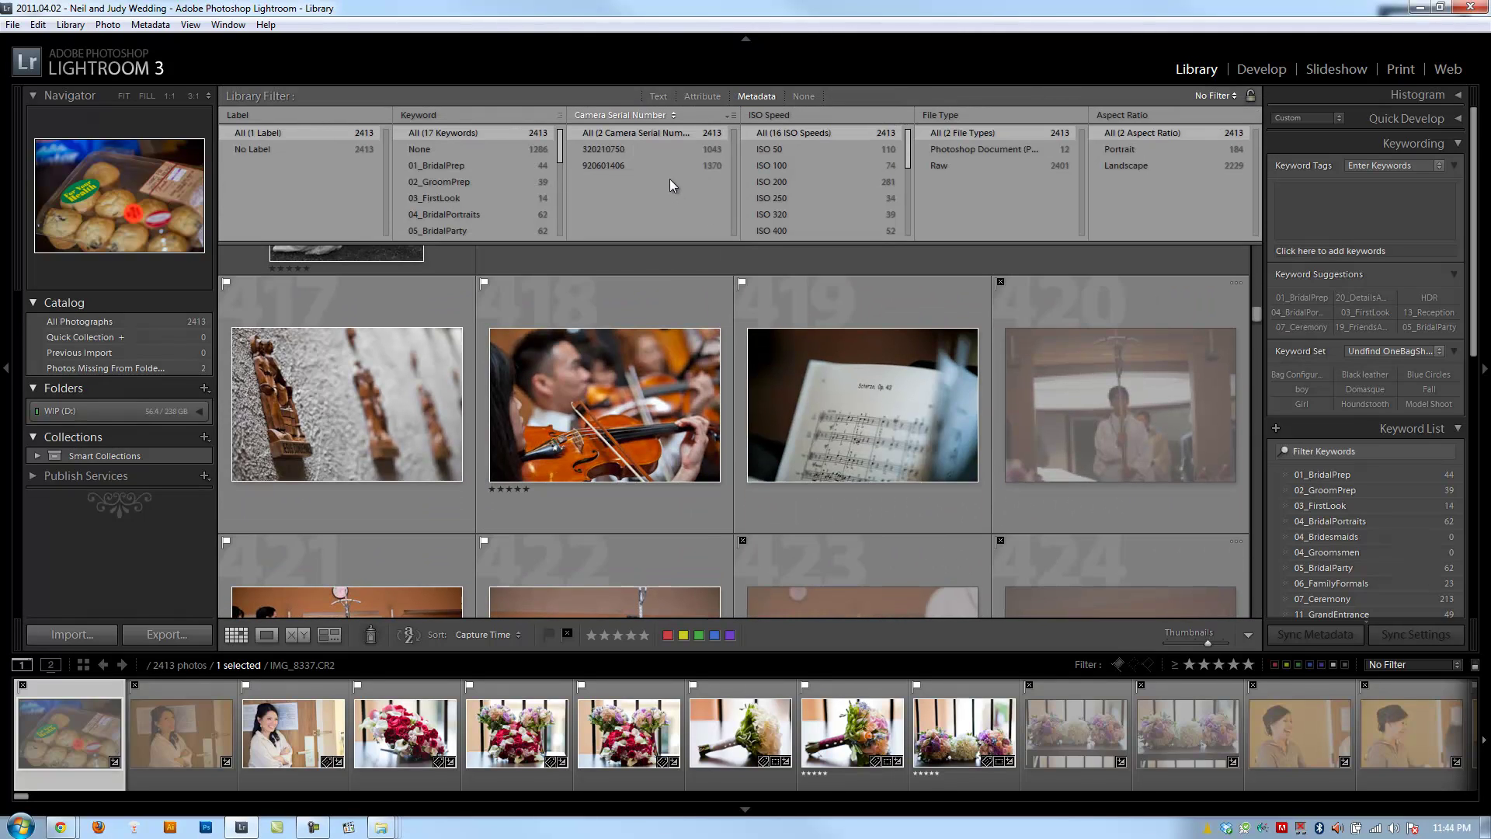
pyautogui.click(624, 116)
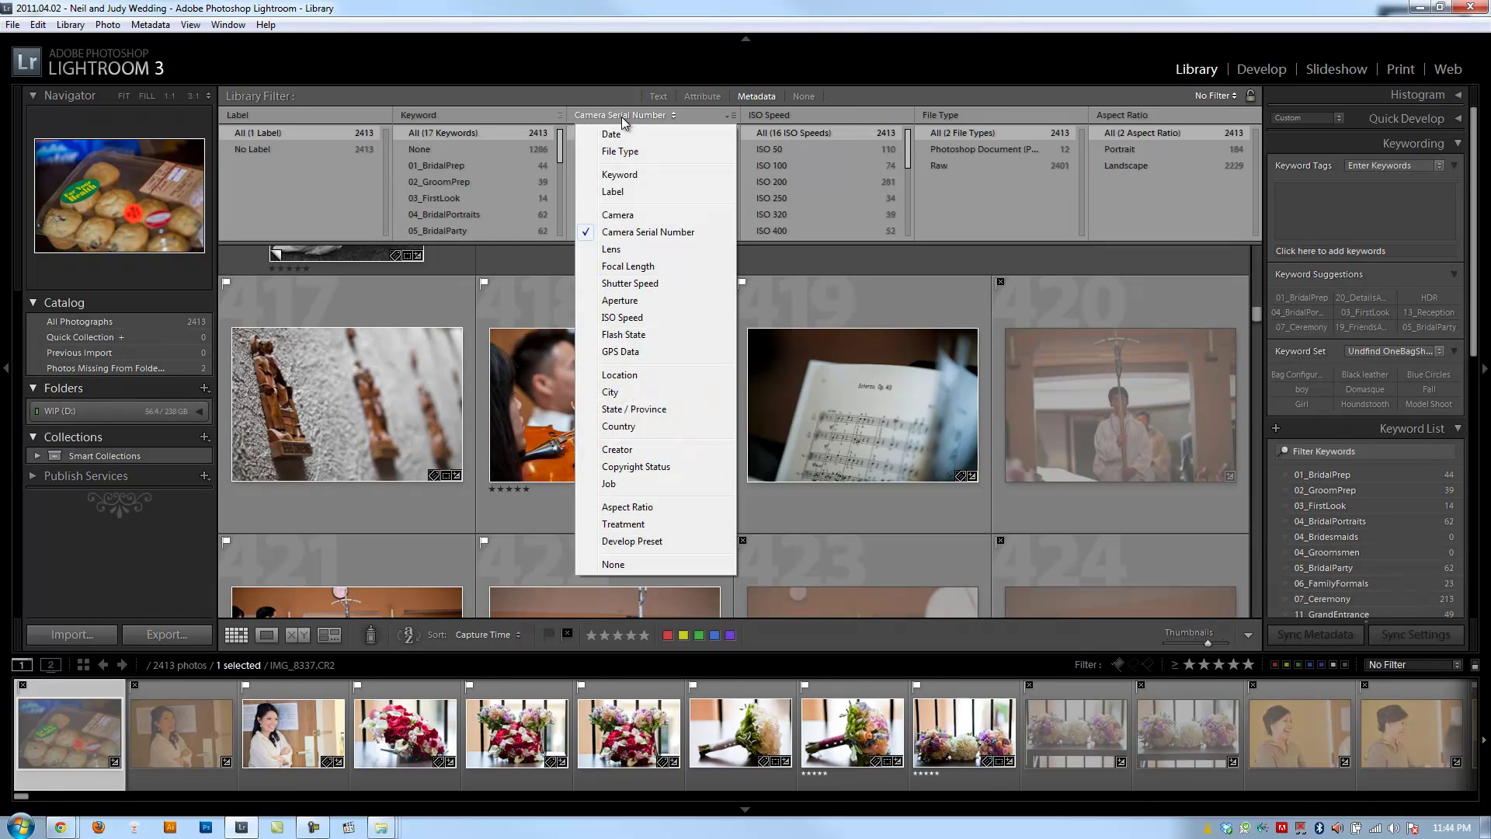
pyautogui.click(624, 118)
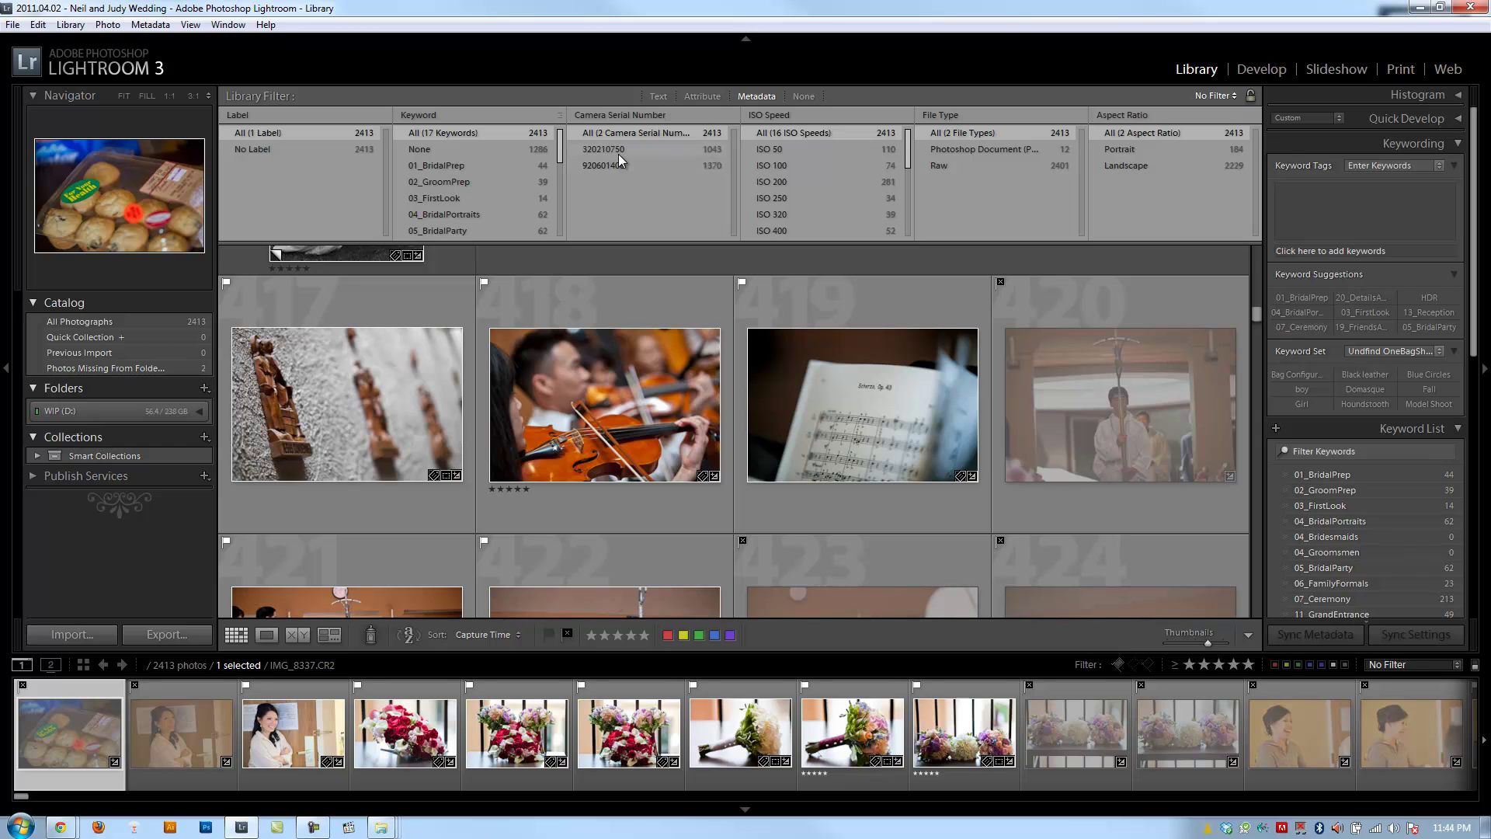
pyautogui.click(618, 154)
# Scroll through the first camera's filtered photos.
pyautogui.scroll(-20, 429, 340)
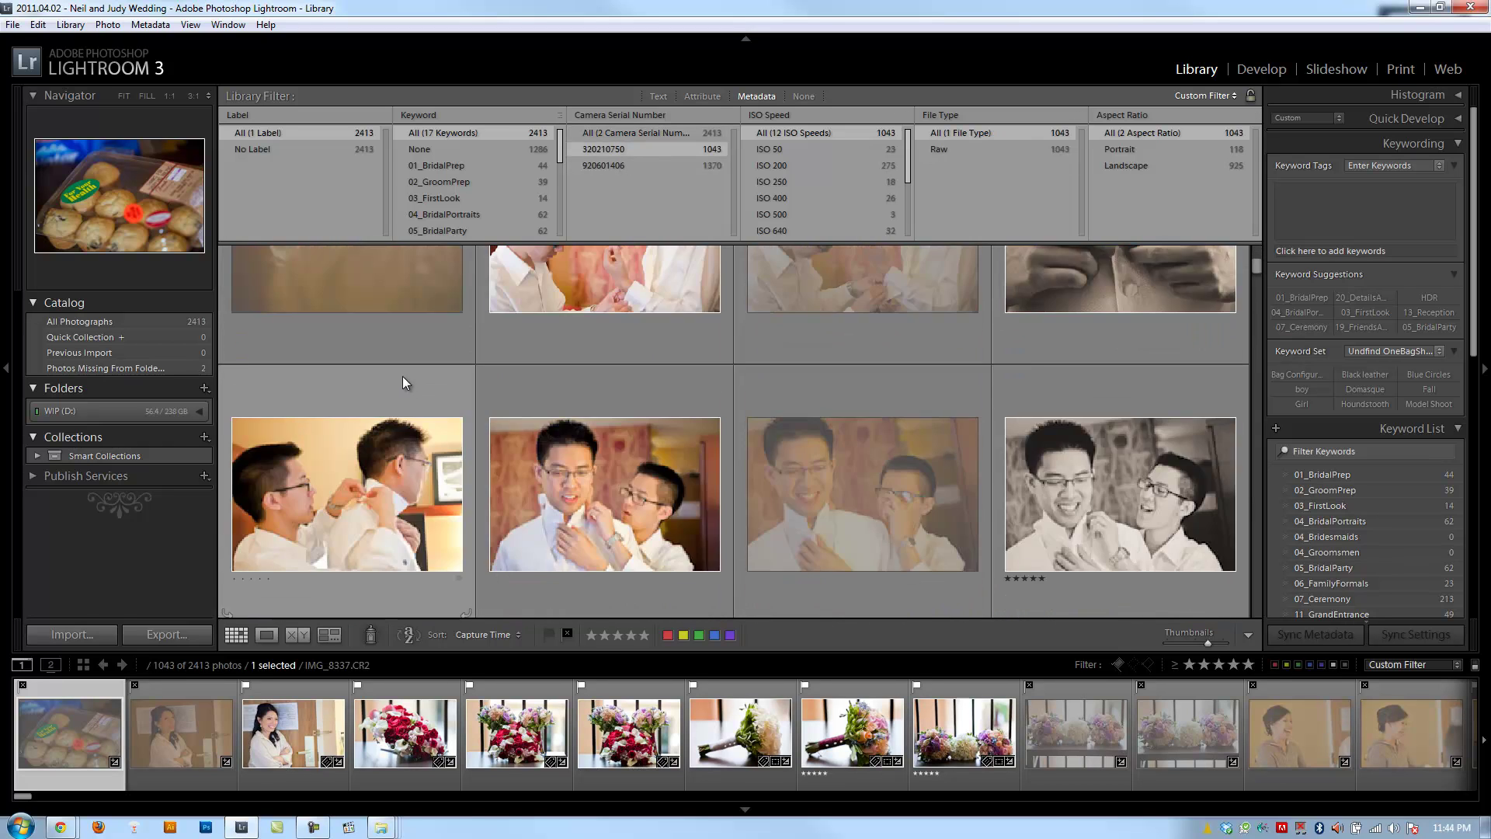
pyautogui.scroll(-20, 458, 355)
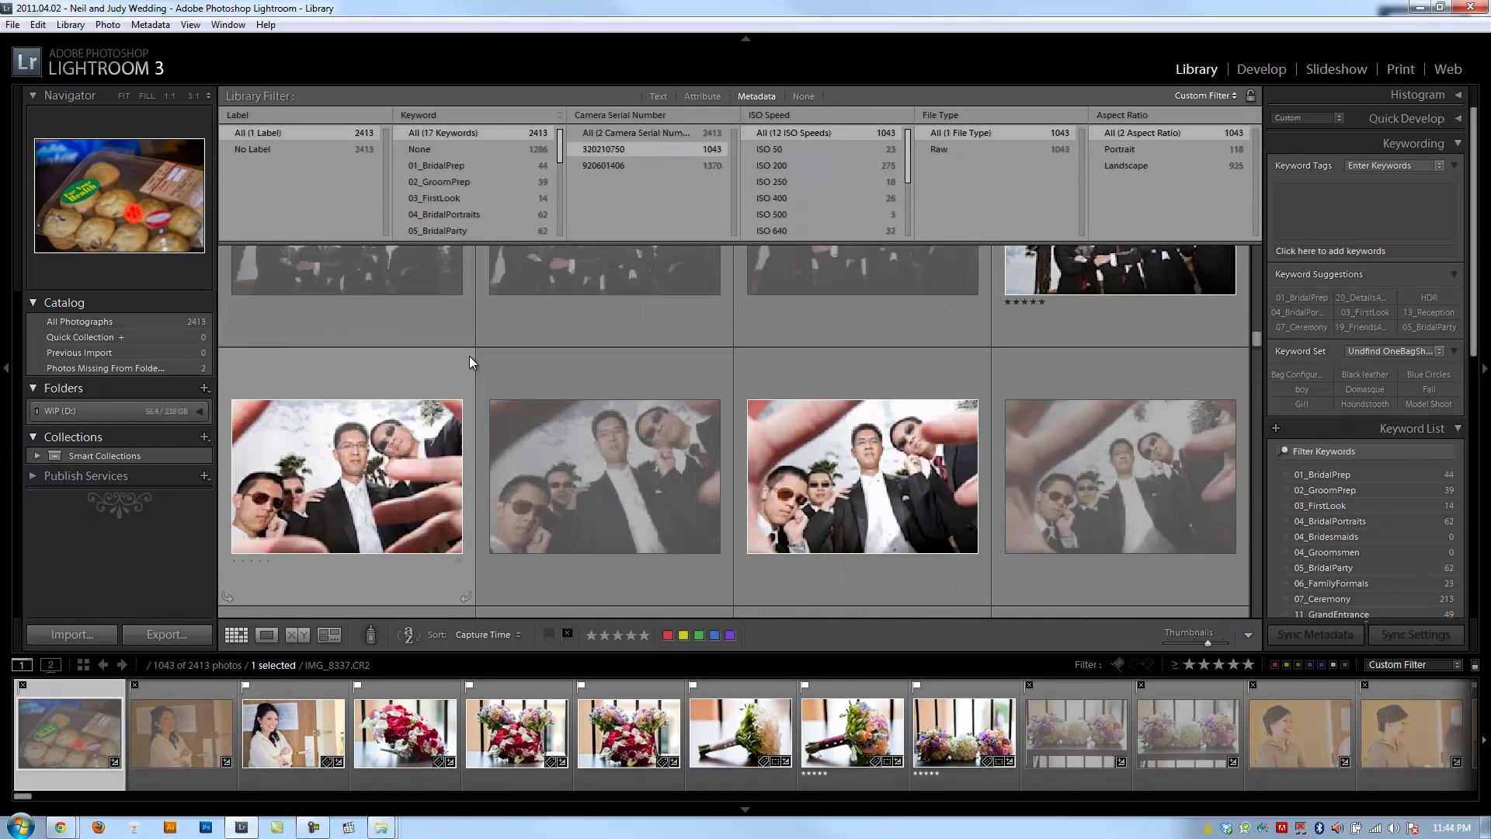
pyautogui.scroll(-10, 547, 366)
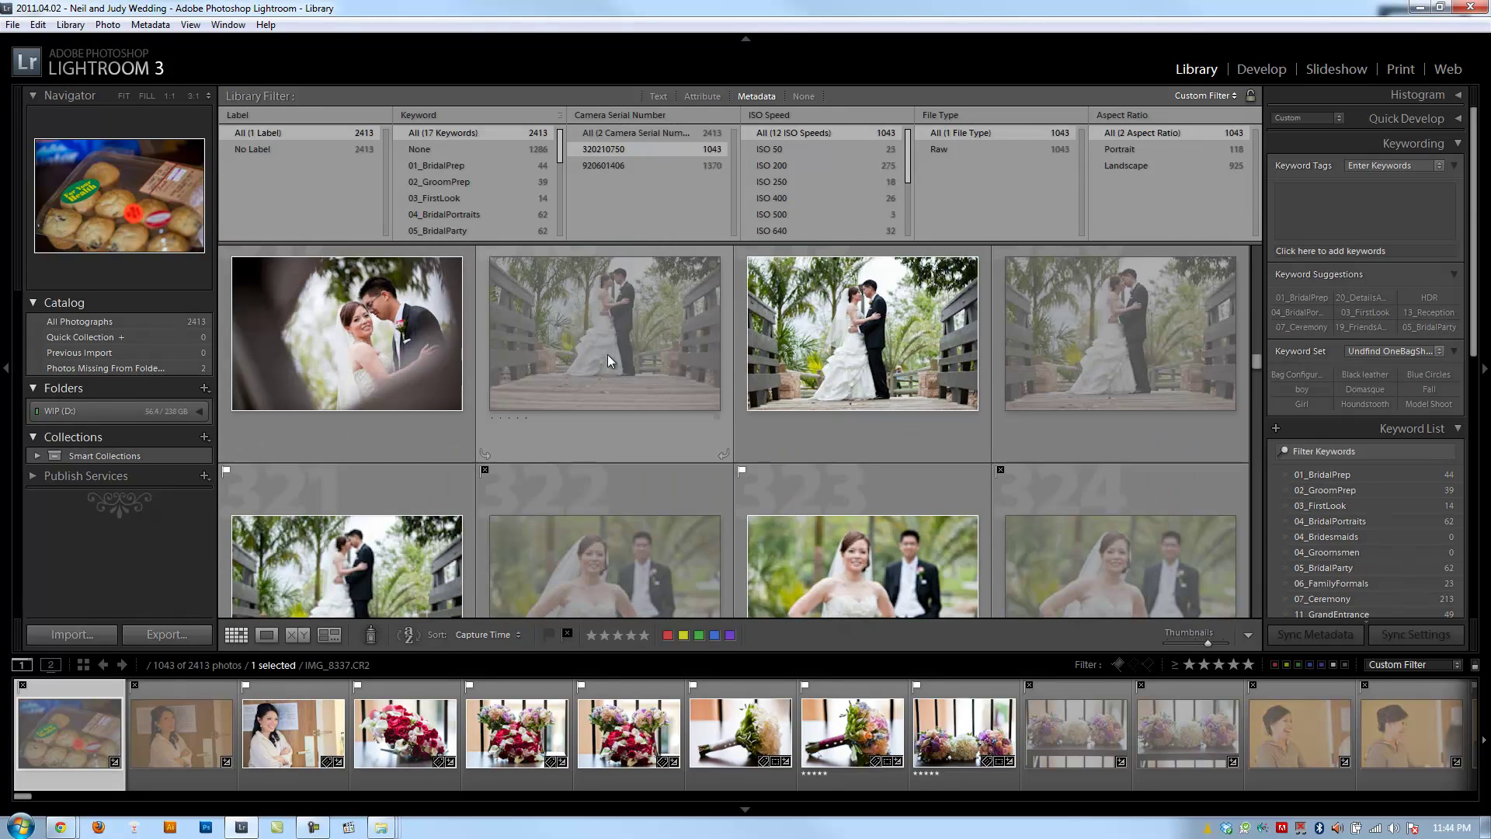
pyautogui.scroll(-15, 547, 367)
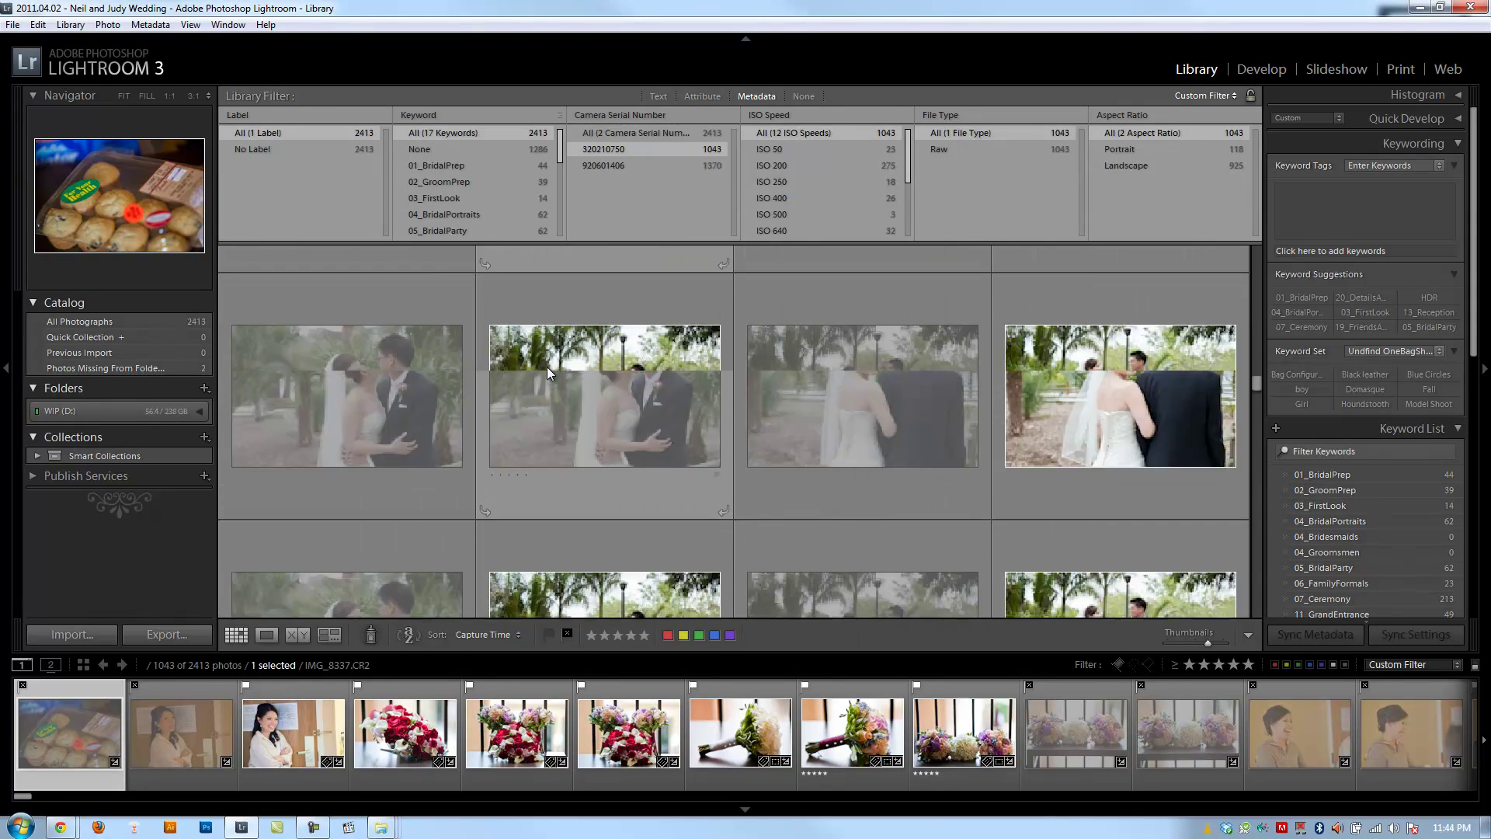
pyautogui.scroll(-15, 539, 367)
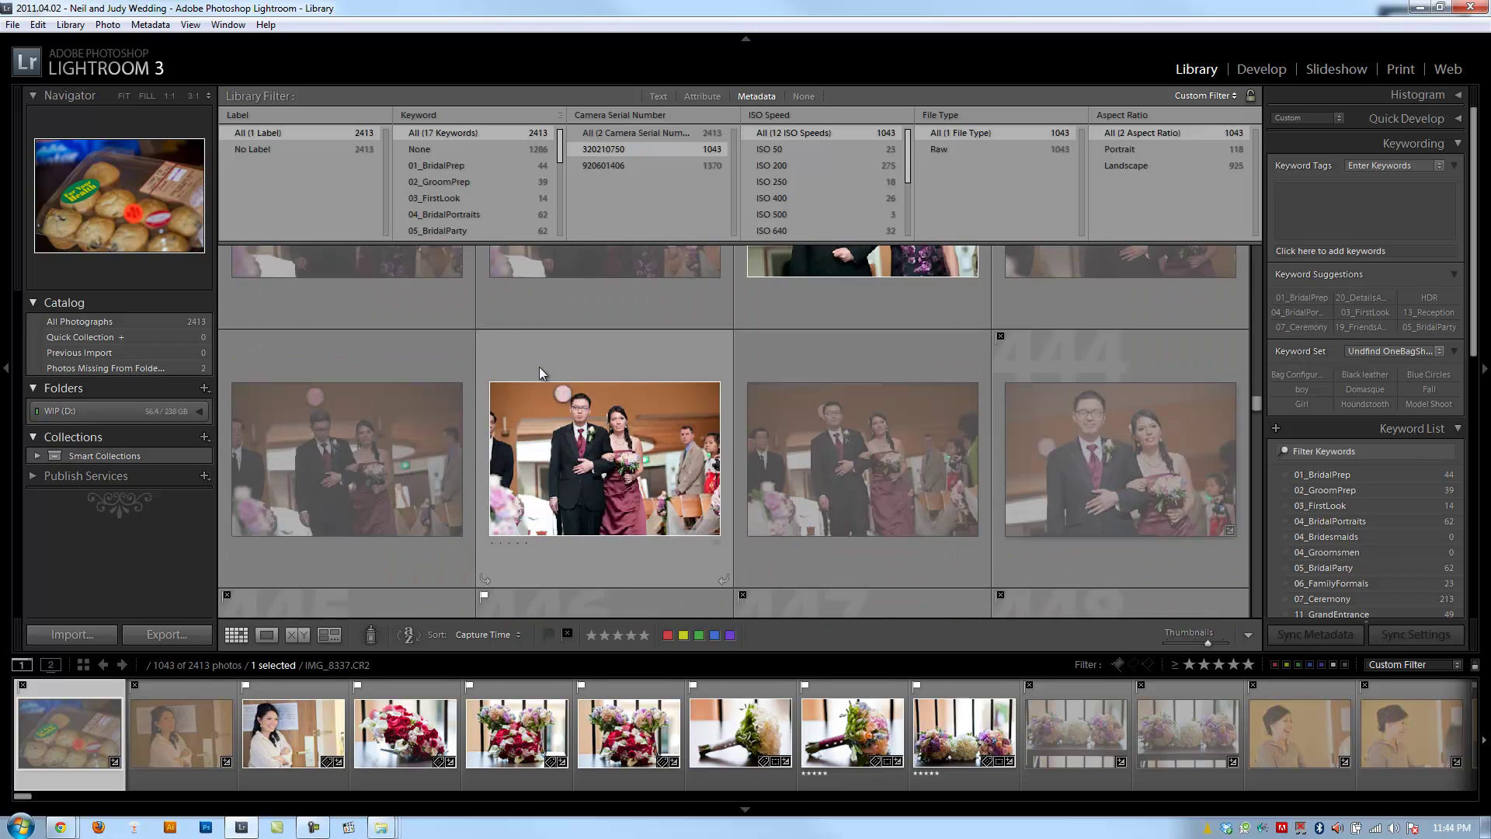
pyautogui.scroll(-15, 539, 367)
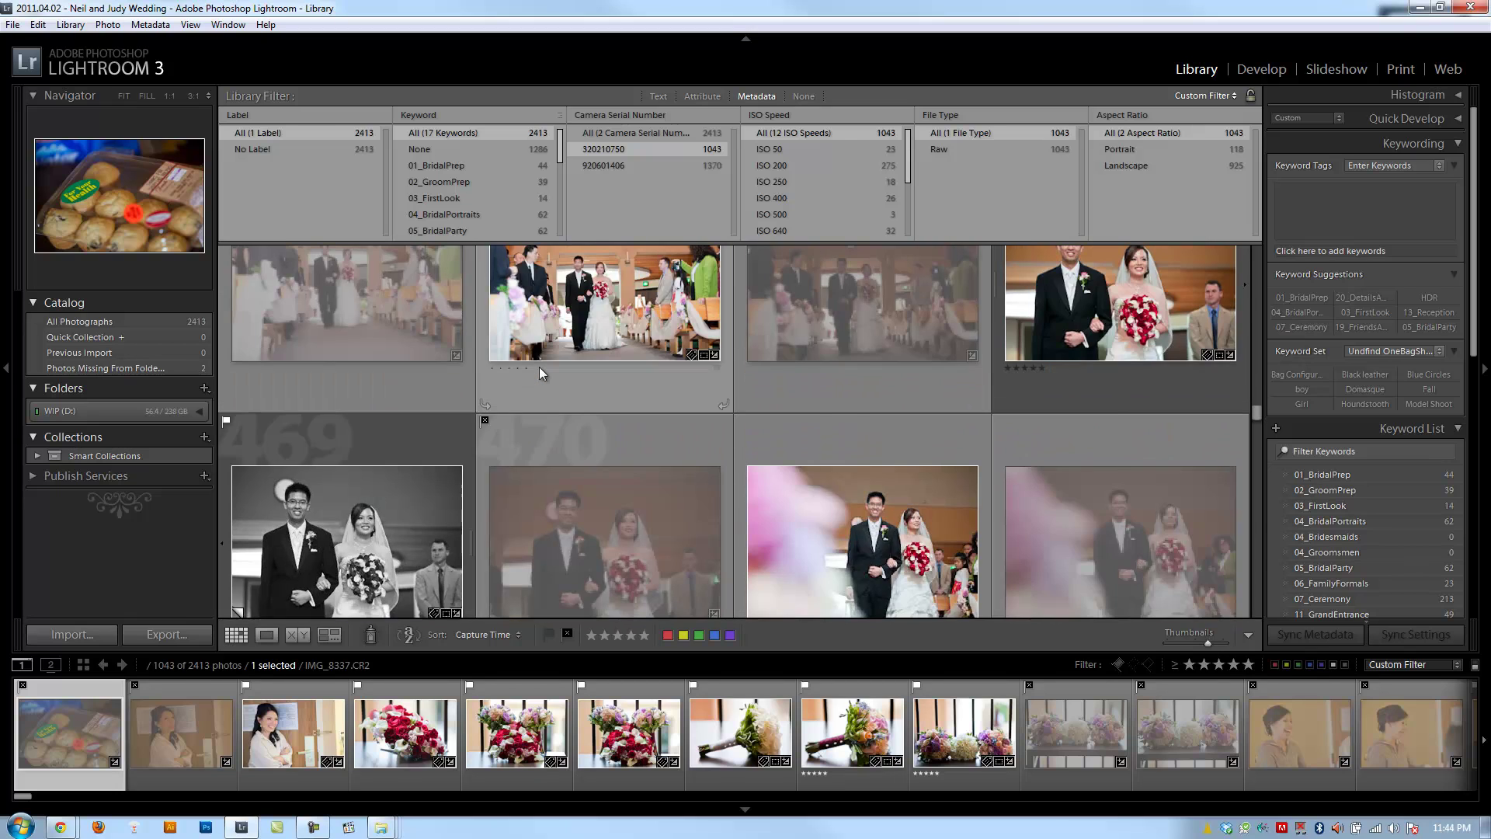
pyautogui.scroll(-5, 539, 367)
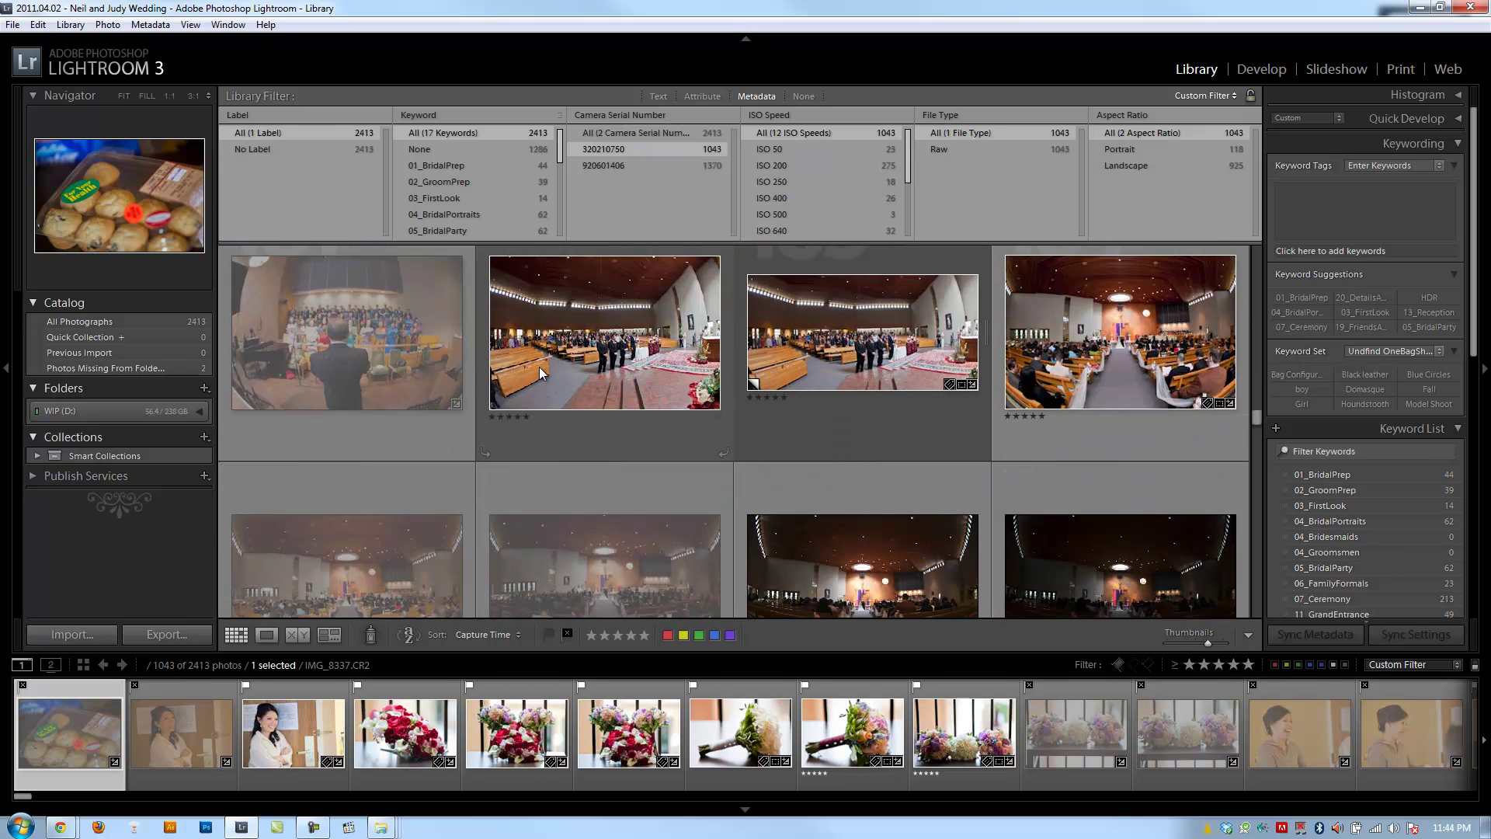
pyautogui.scroll(3, 539, 366)
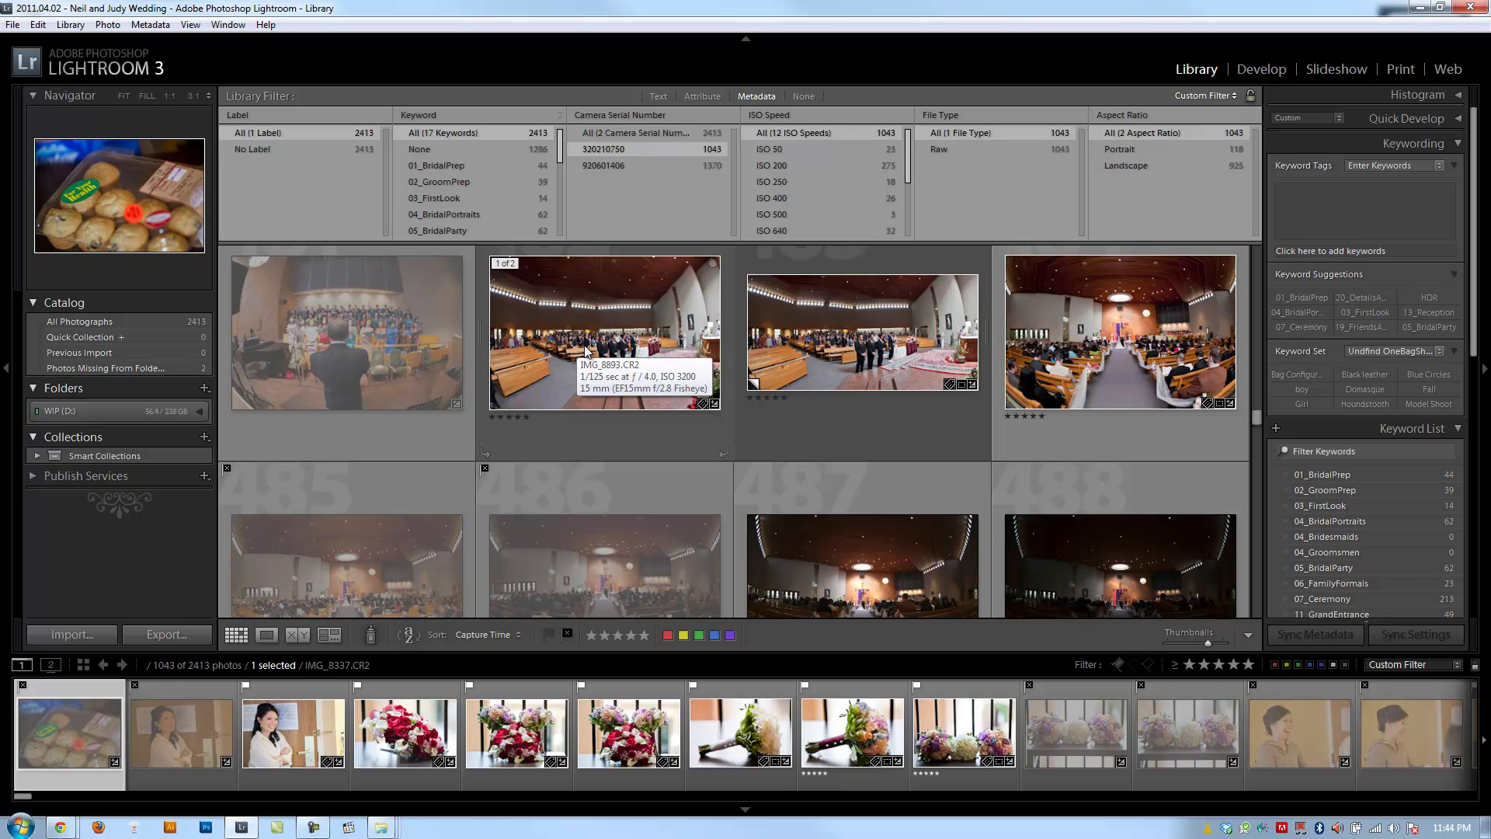
pyautogui.scroll(-3, 585, 351)
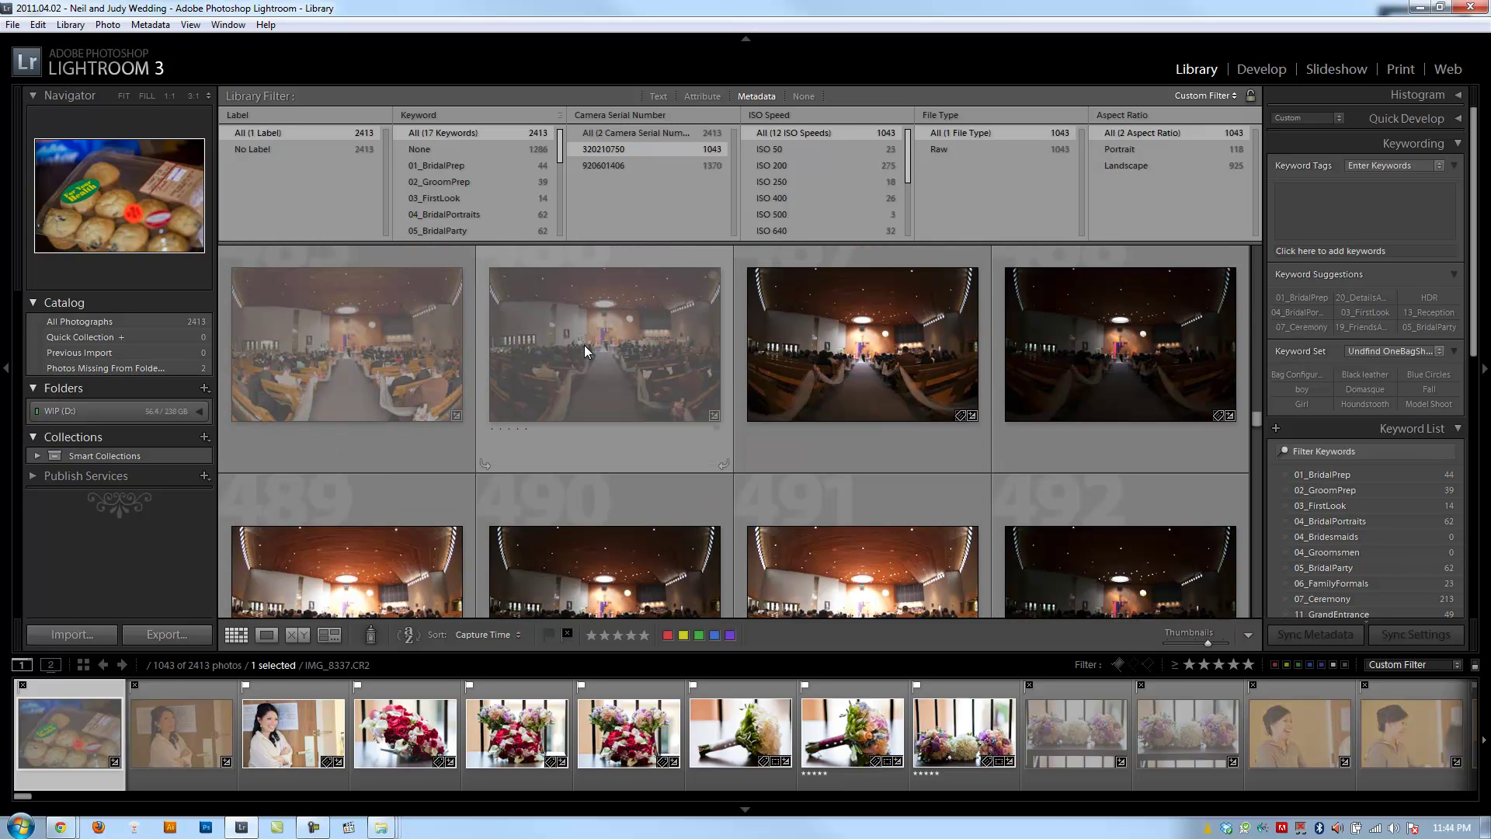
pyautogui.scroll(-8, 584, 345)
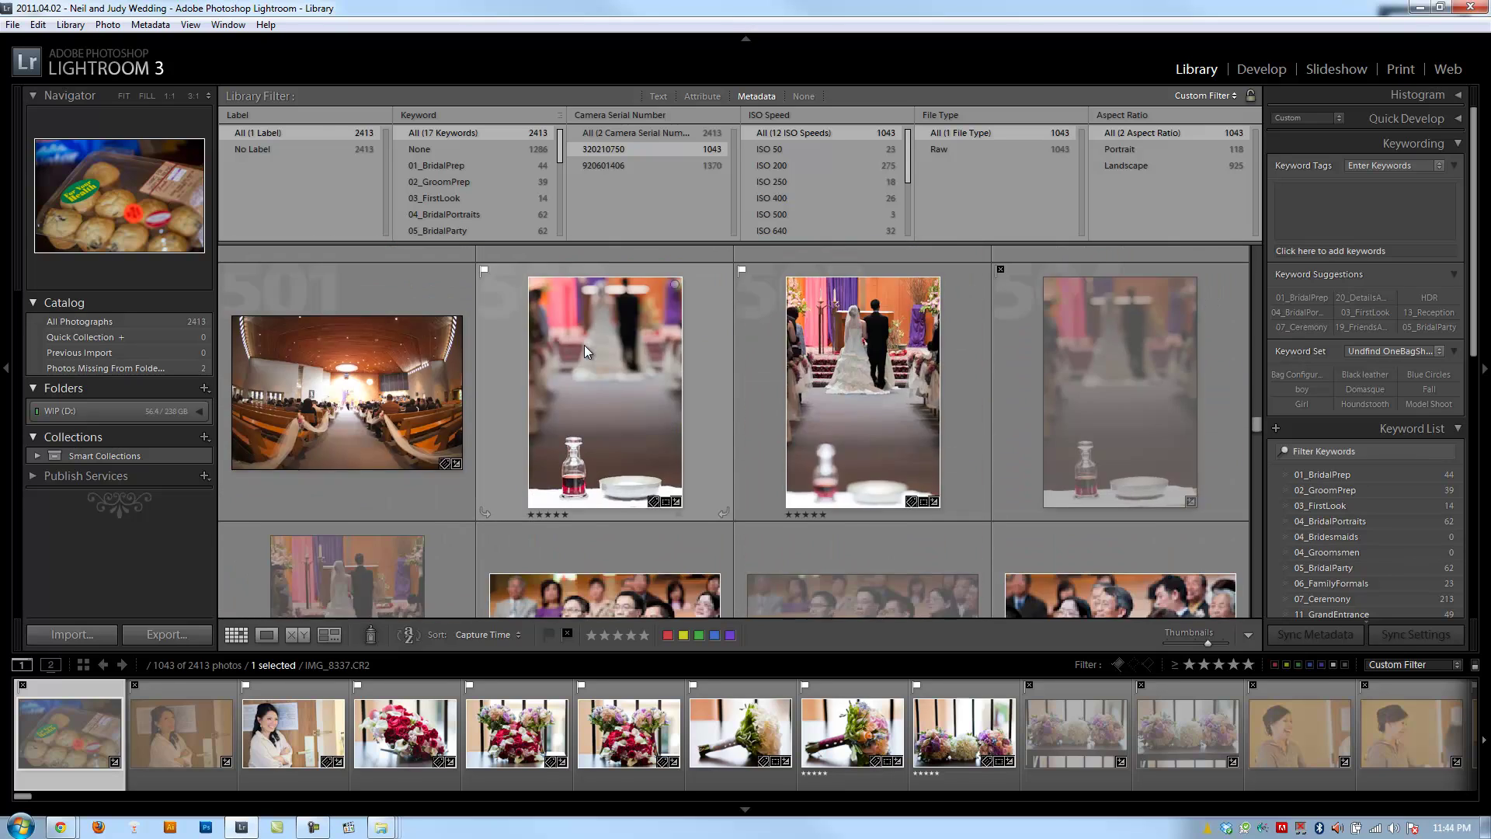
pyautogui.scroll(-6, 584, 345)
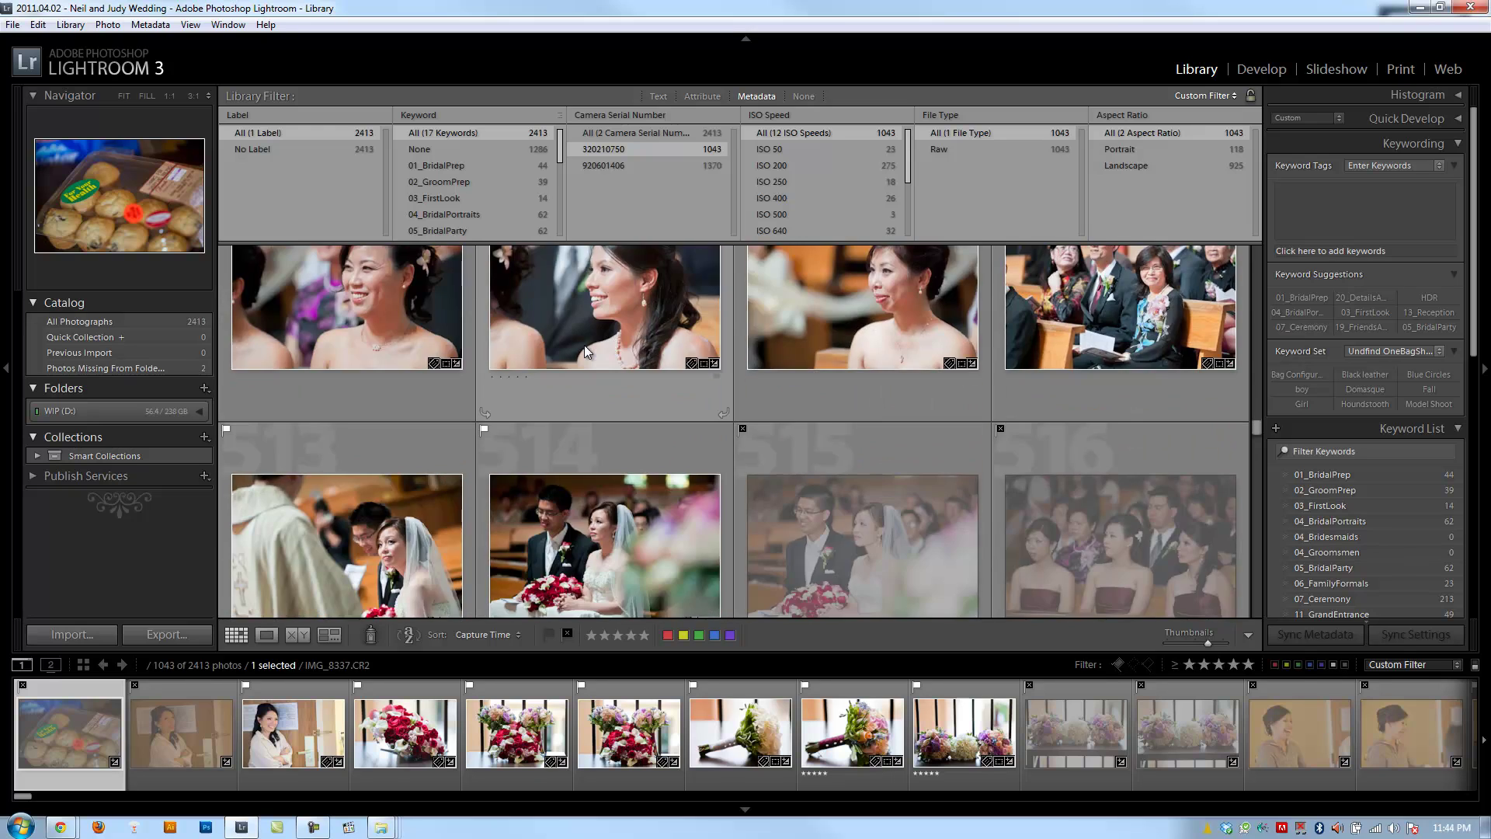
pyautogui.scroll(-8, 584, 345)
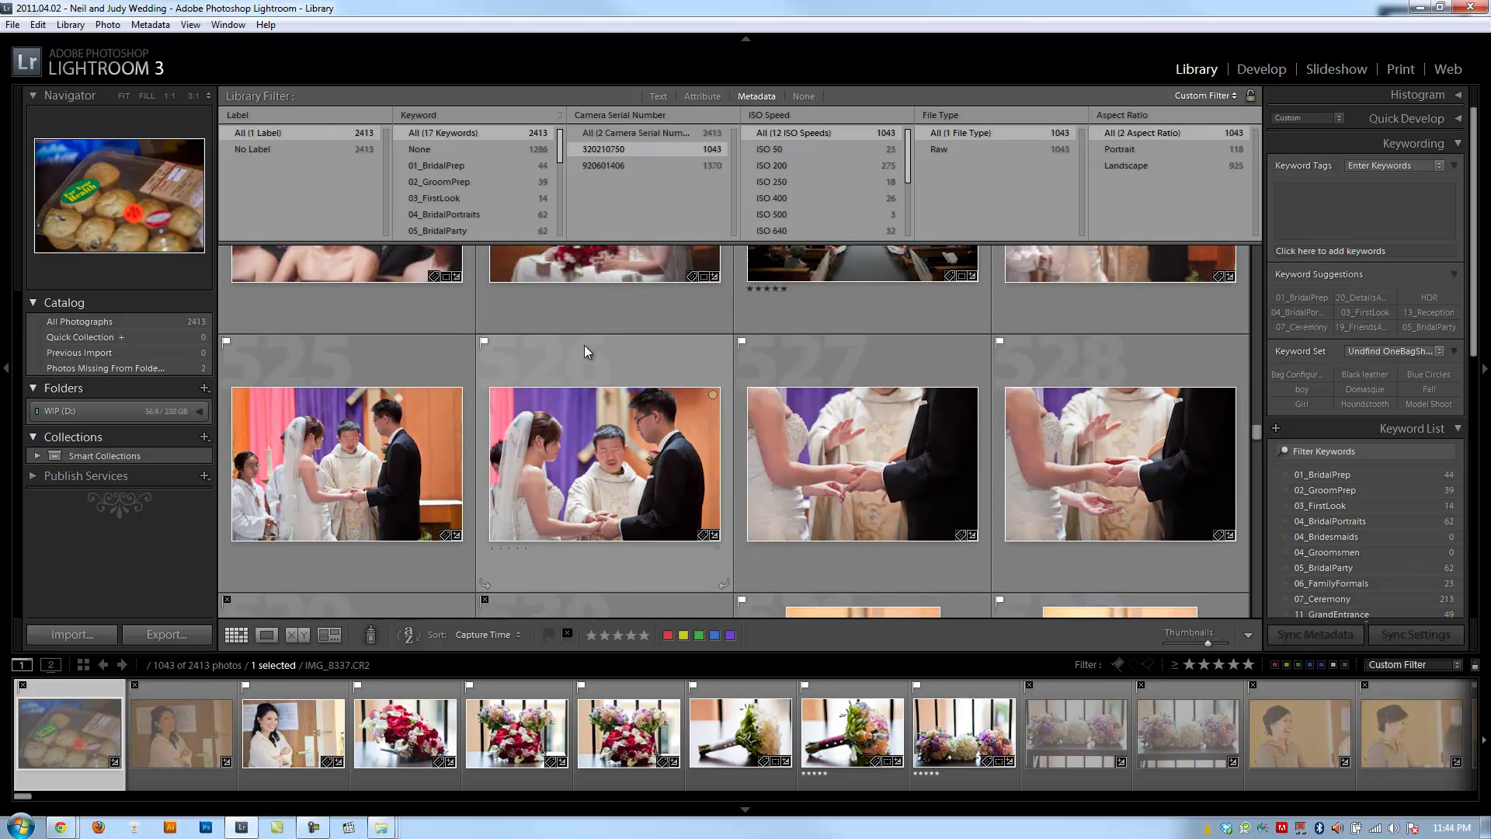
pyautogui.scroll(-8, 584, 345)
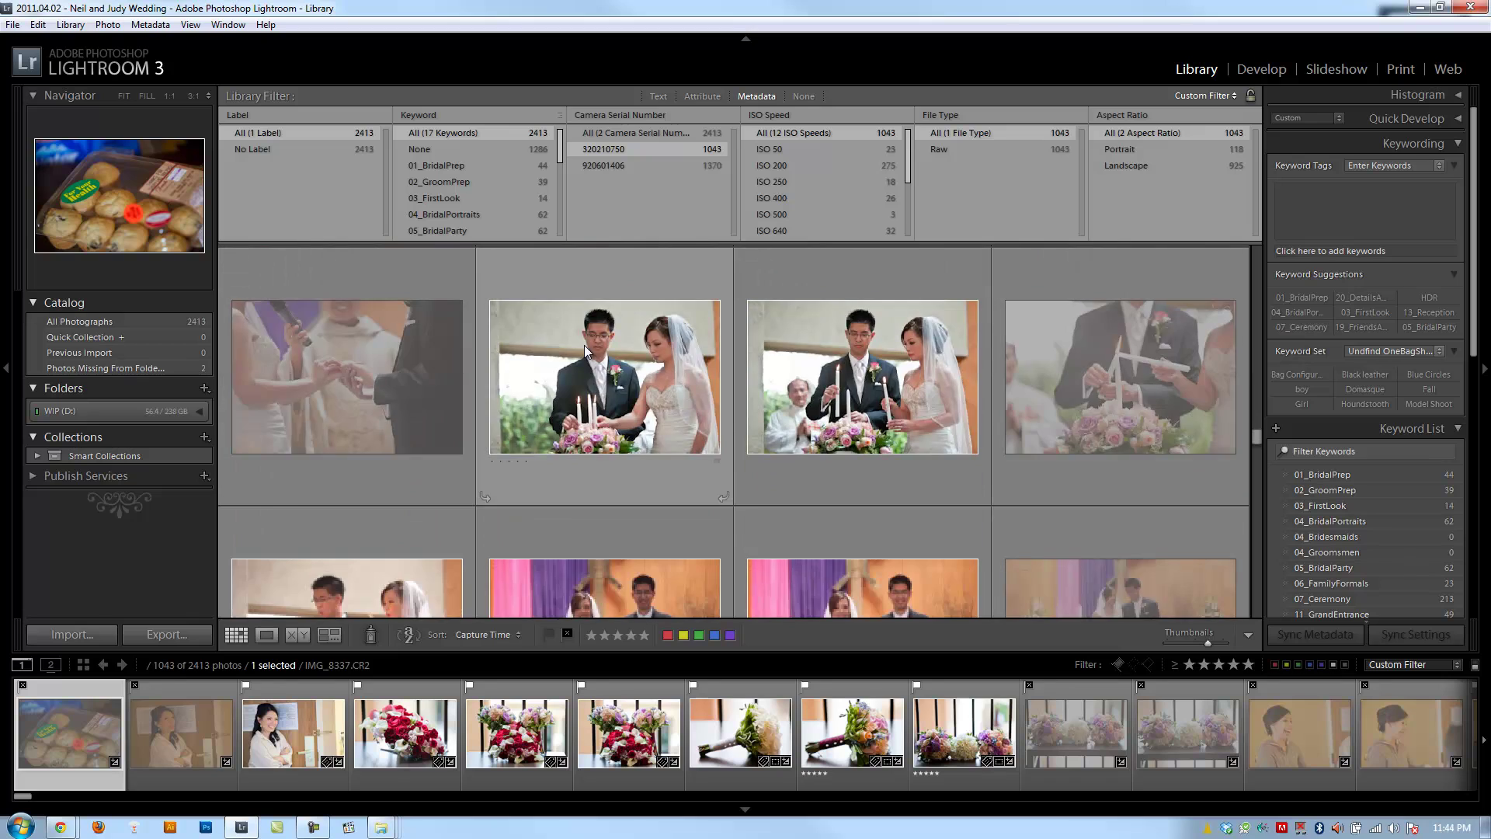
pyautogui.scroll(5, 584, 345)
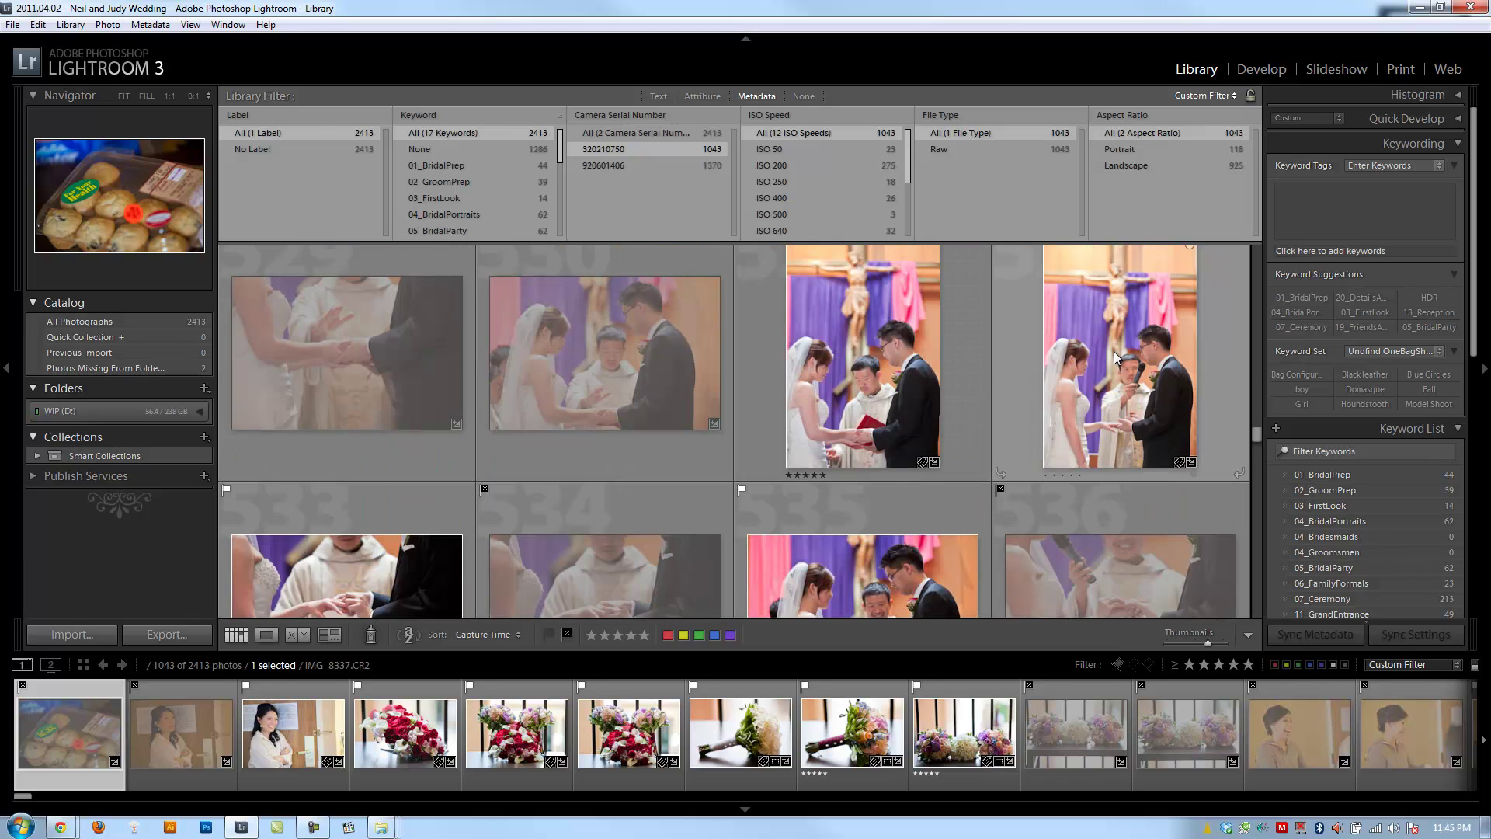
pyautogui.scroll(-1, 1114, 351)
pyautogui.scroll(1, 1114, 351)
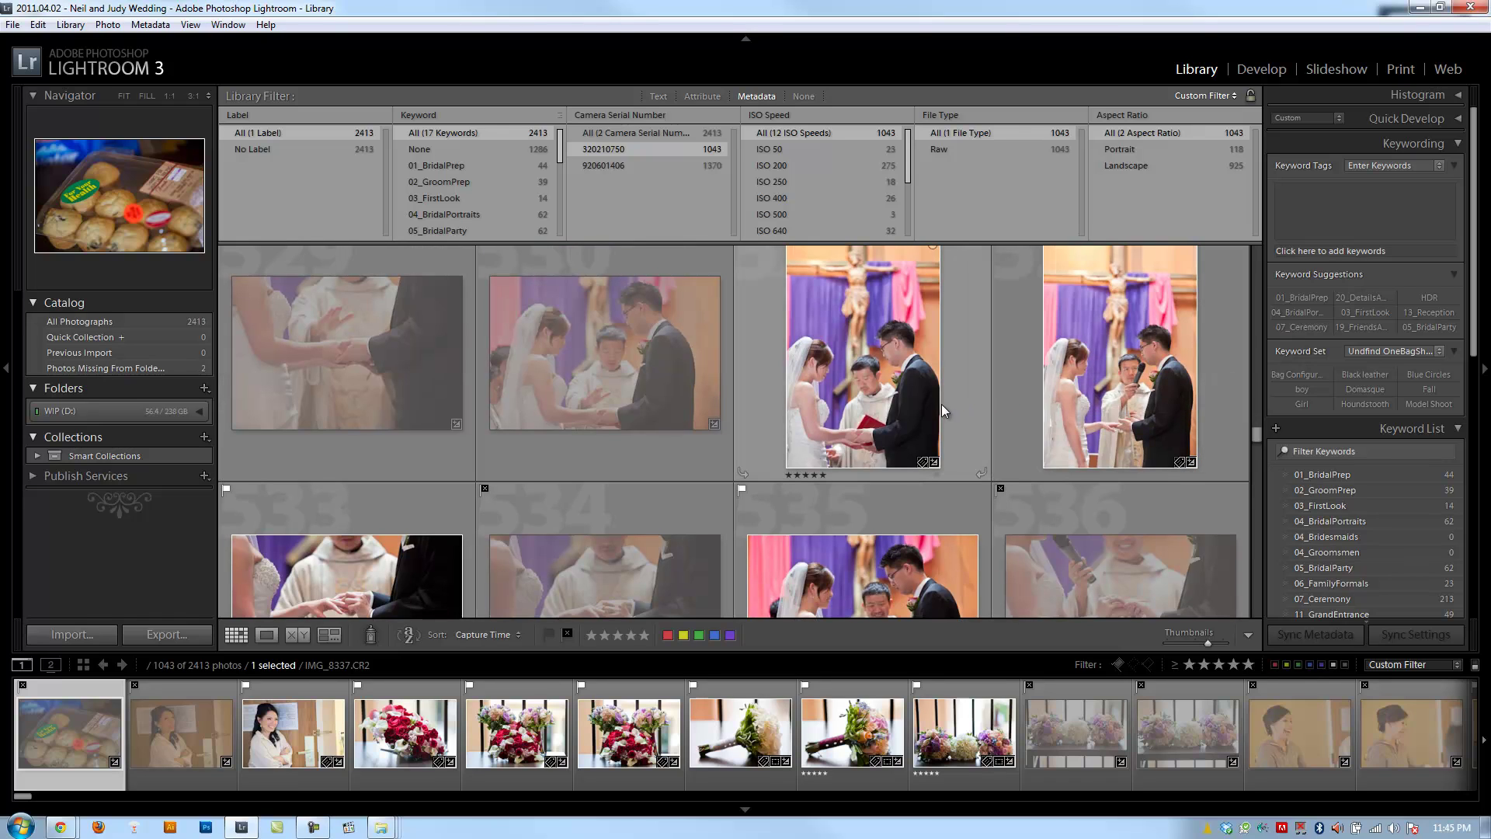
# Tag the five-star altar photo with keyword TimeStamp, then filter to camera 920601406.
pyautogui.click(898, 417)
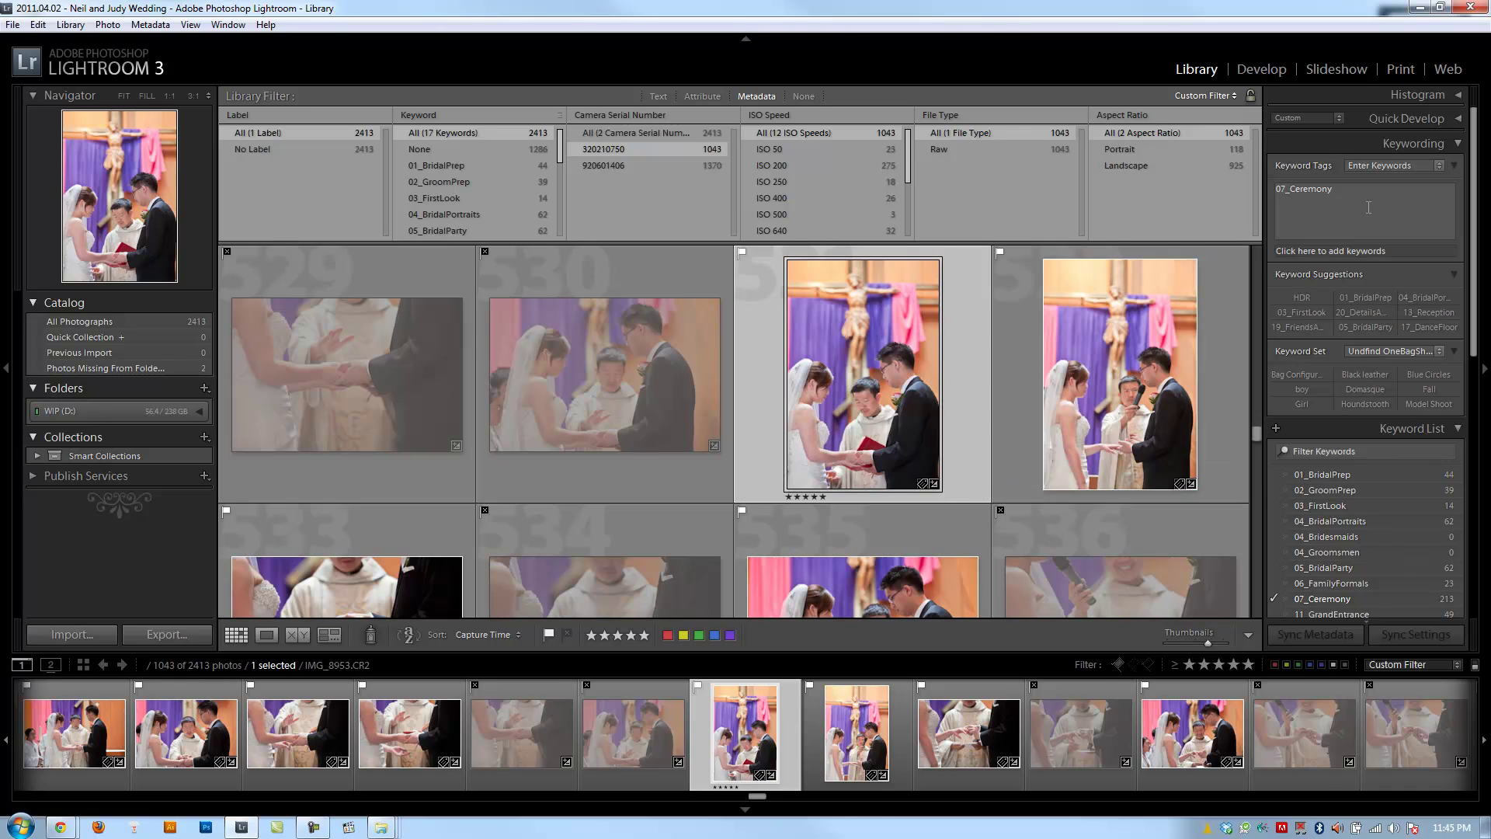
pyautogui.click(1368, 208)
pyautogui.write(', T')
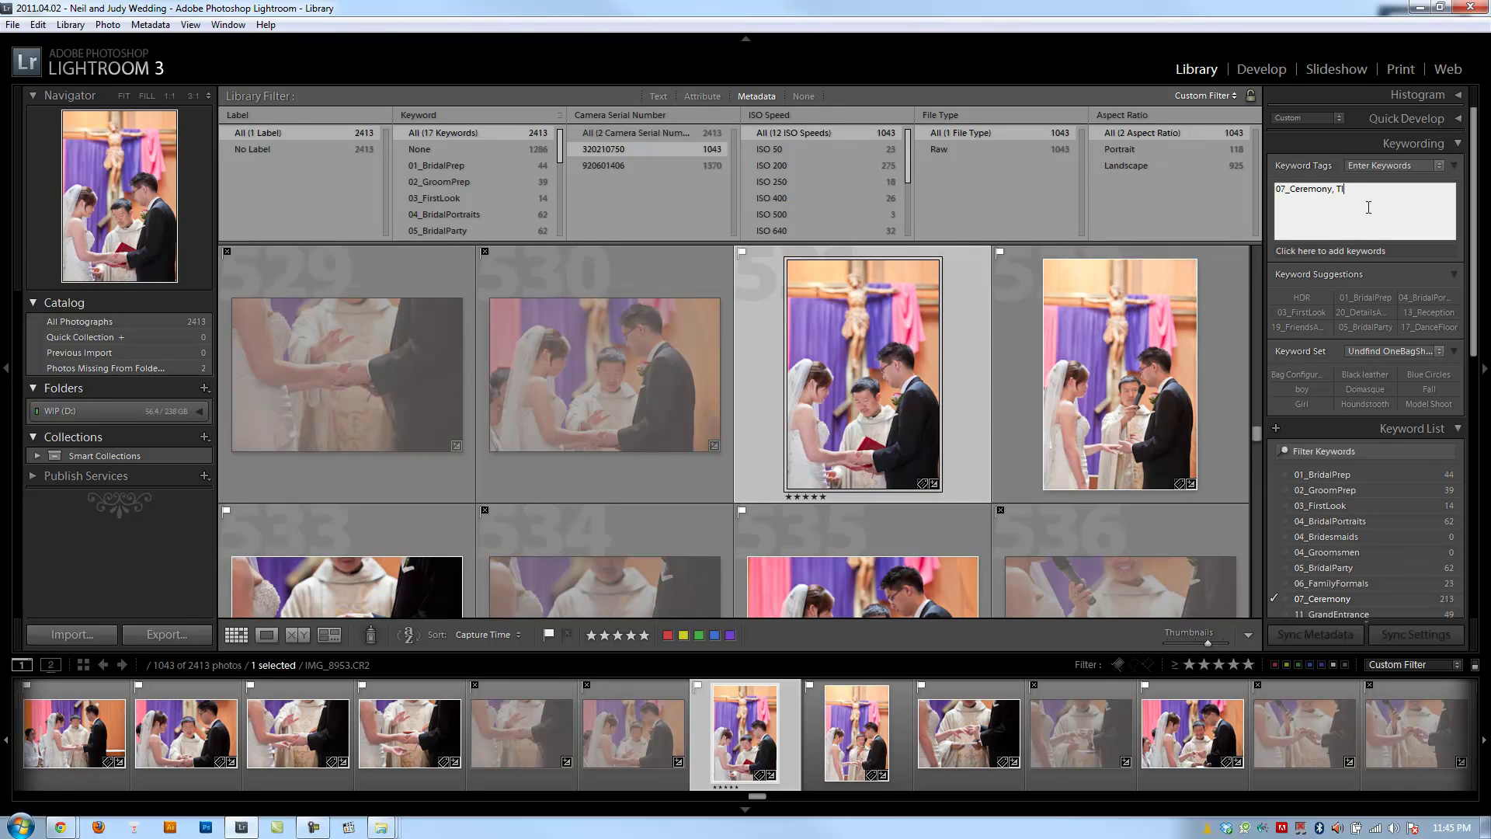
pyautogui.write('imeStamp')
pyautogui.press('Return')
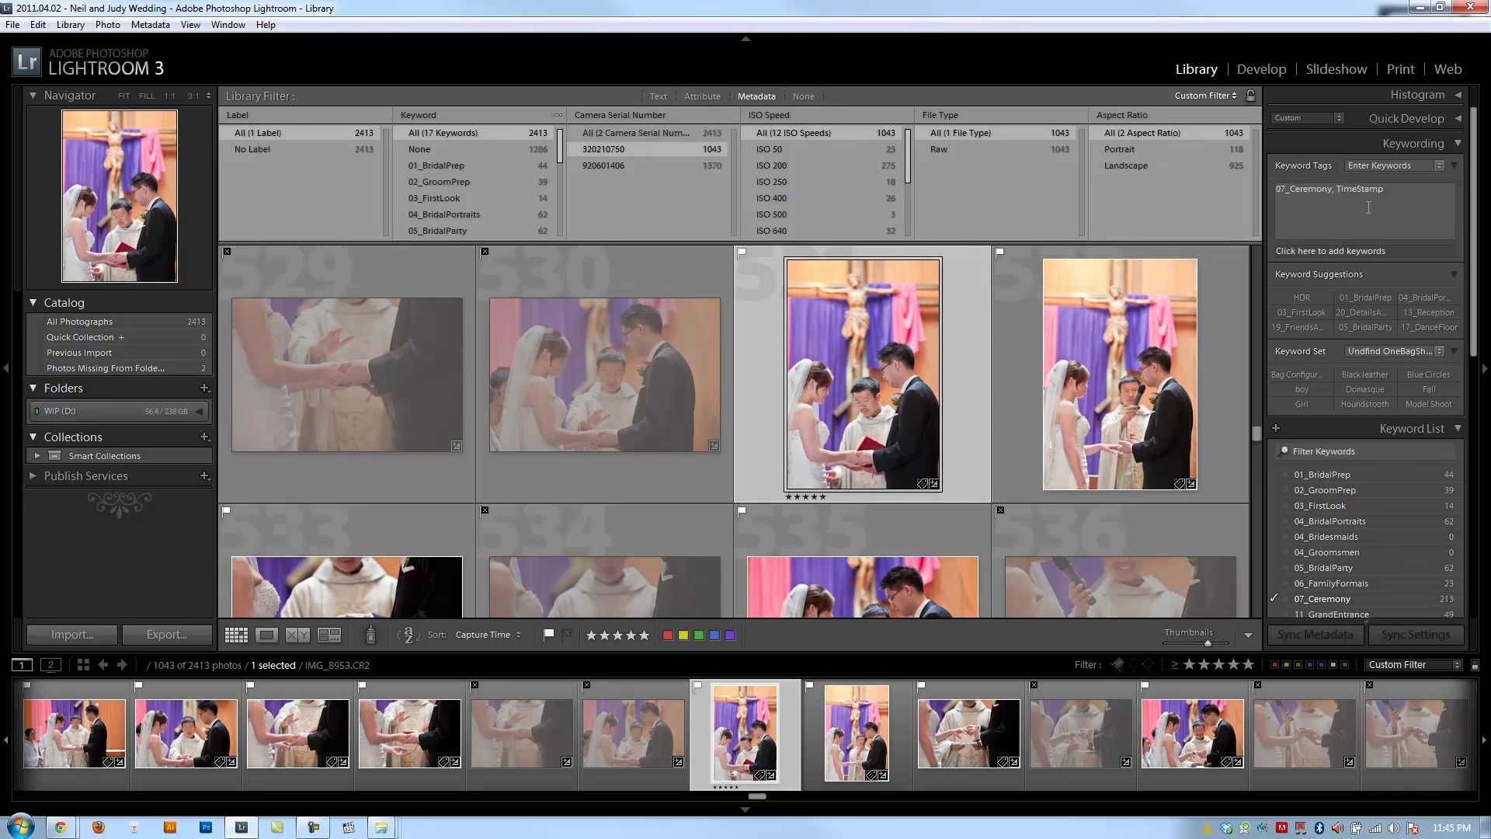
pyautogui.click(625, 166)
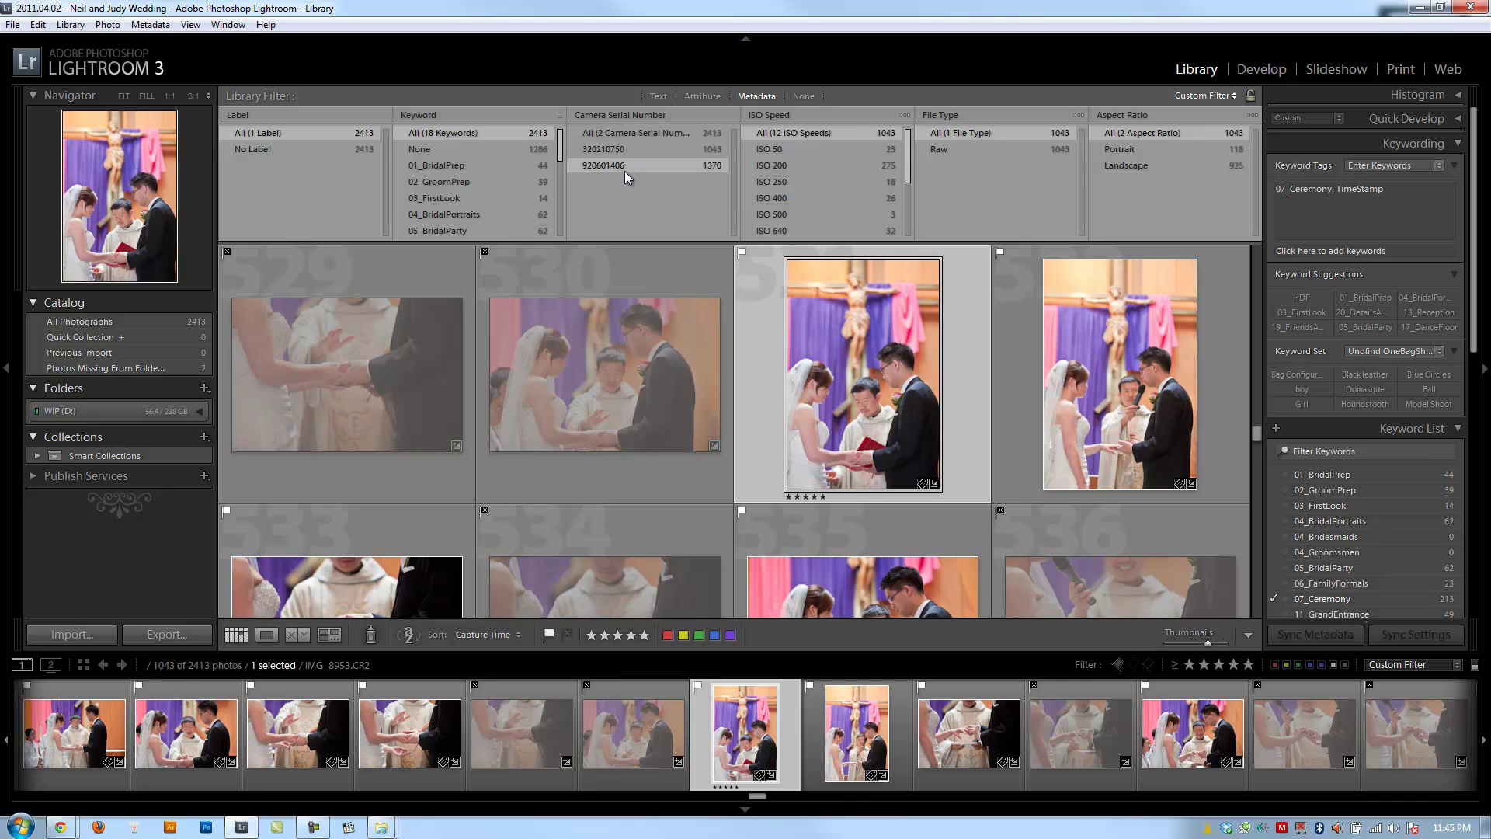
# Clear the camera filter and reapply it for camera 920601406.
pyautogui.scroll(-20, 684, 359)
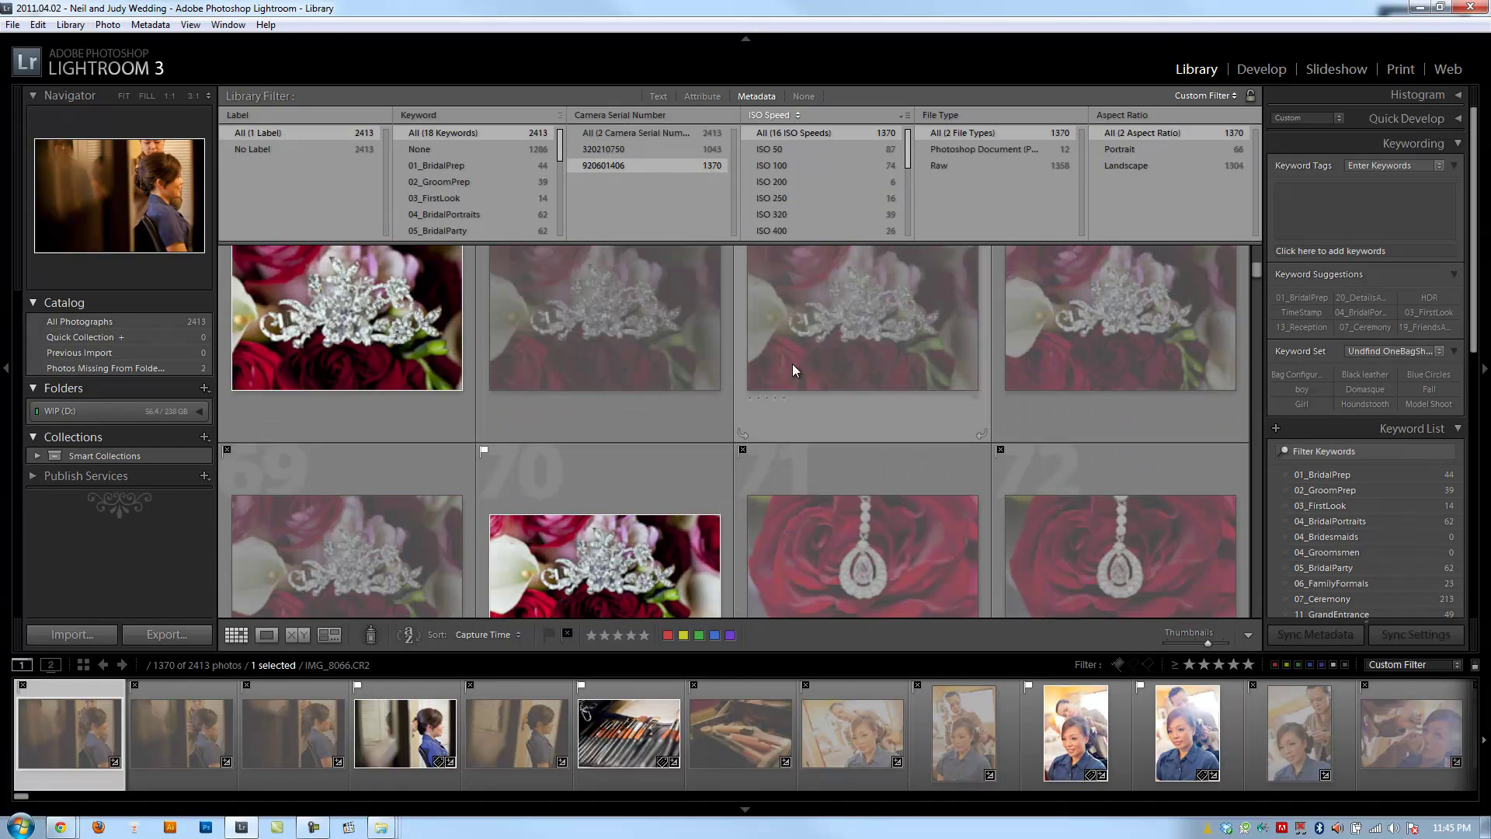
pyautogui.scroll(-15, 708, 398)
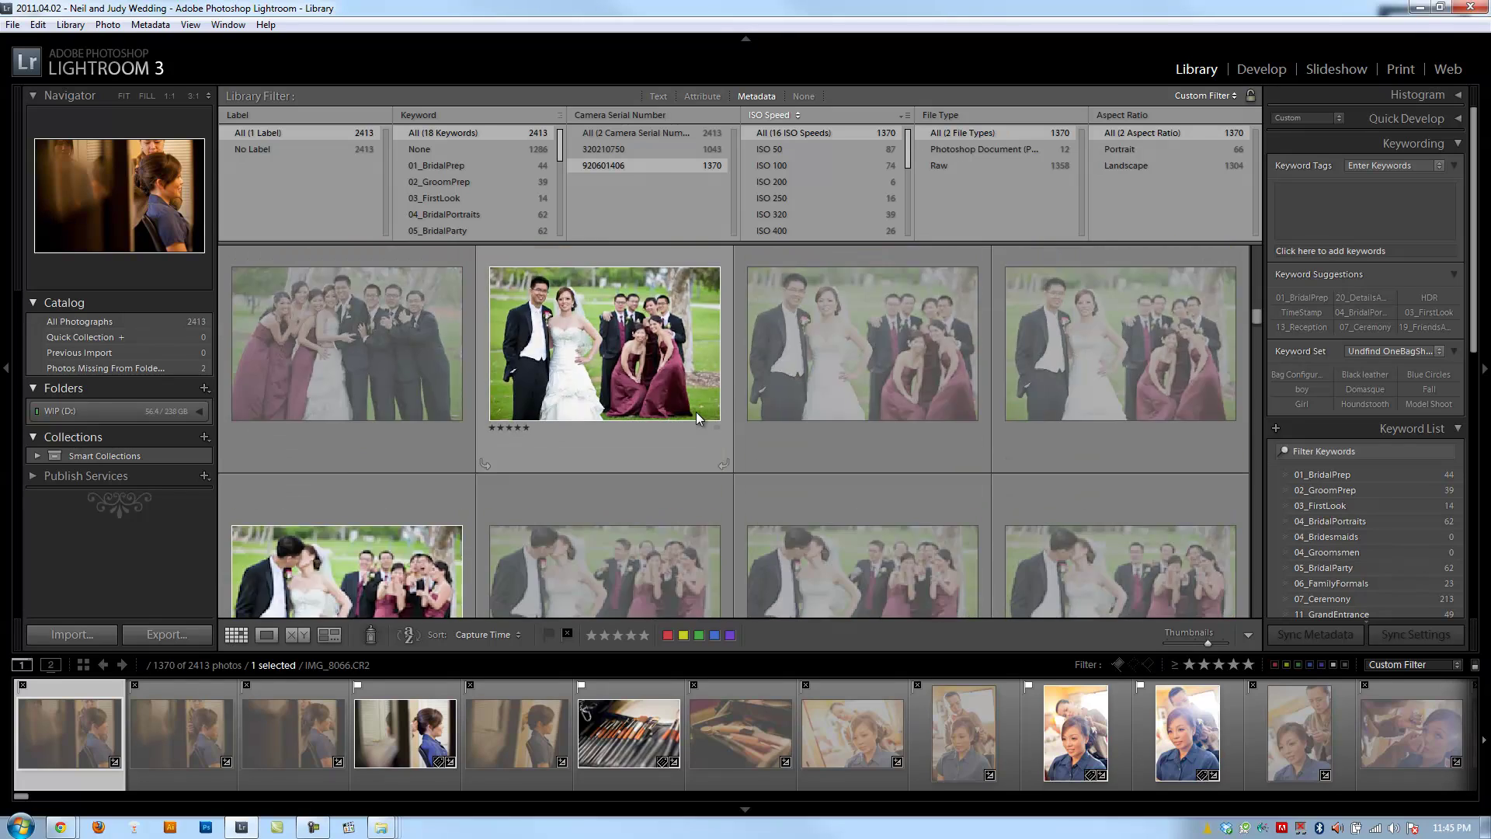
pyautogui.scroll(-10, 653, 522)
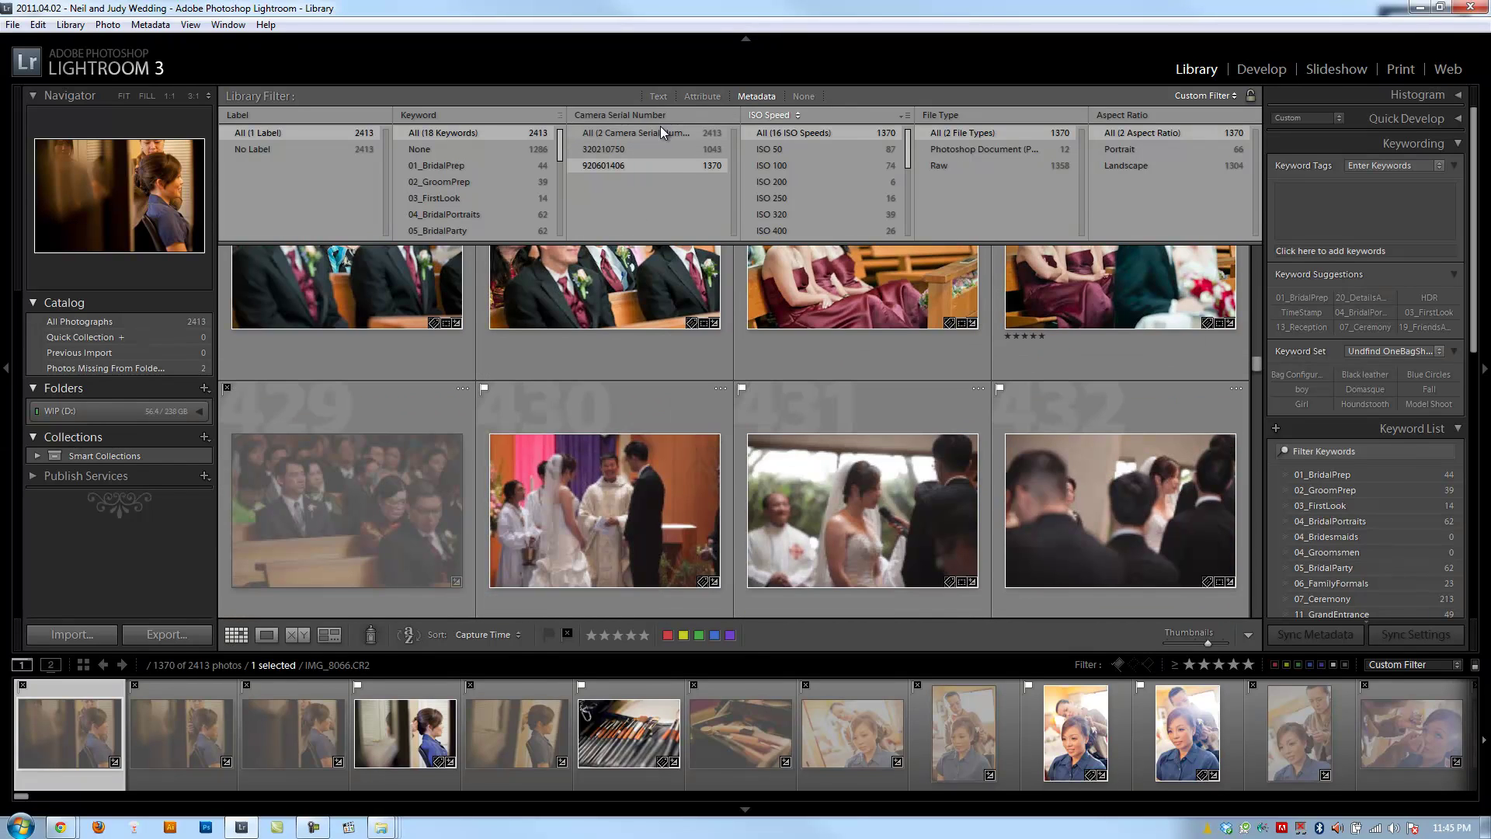
pyautogui.click(660, 134)
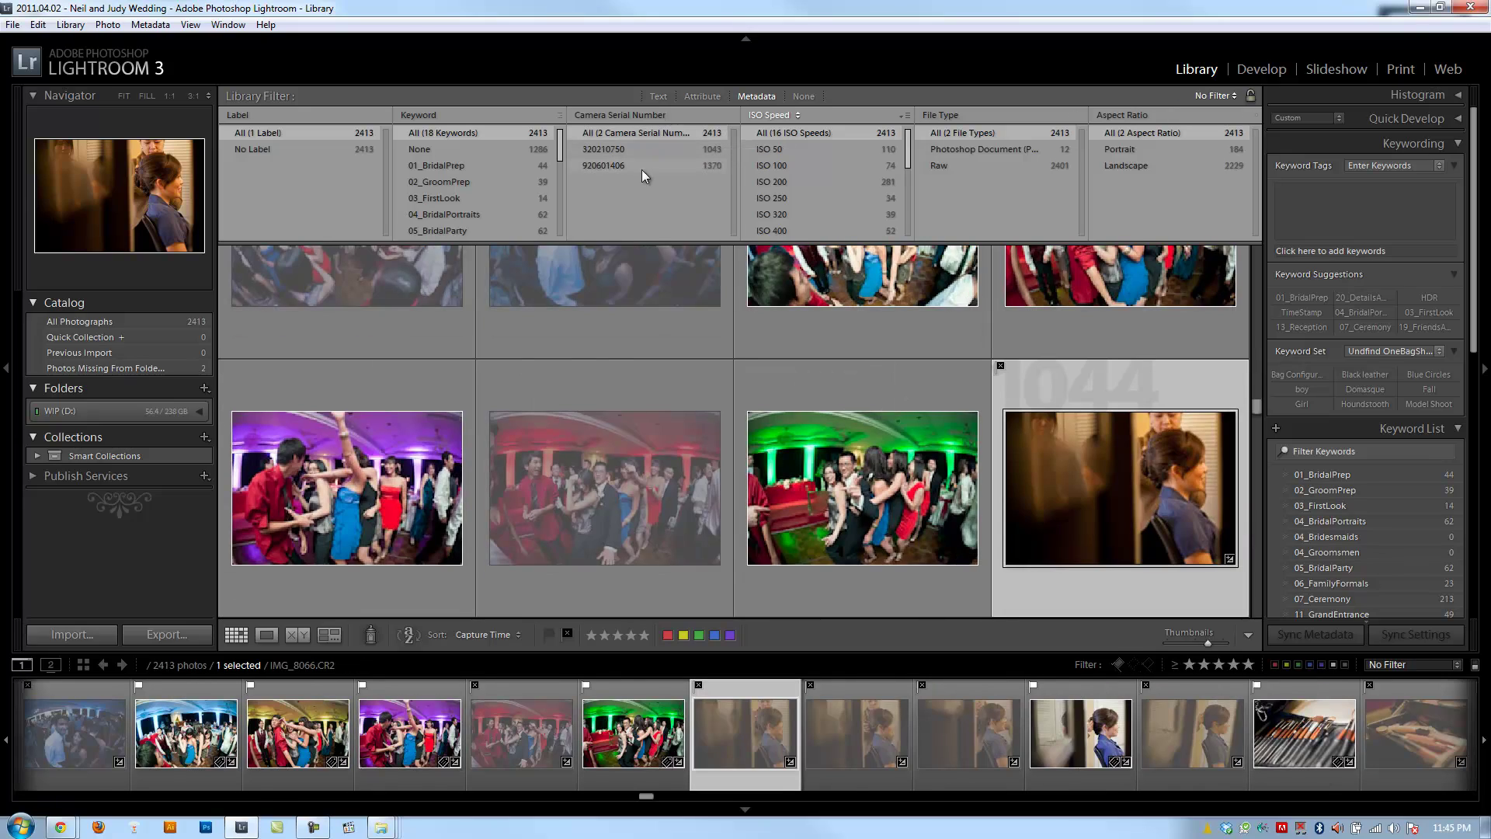
pyautogui.click(649, 160)
# Scroll down to the ceremony bridesmaid shots and select IMG_8583-2.
pyautogui.scroll(-15, 674, 513)
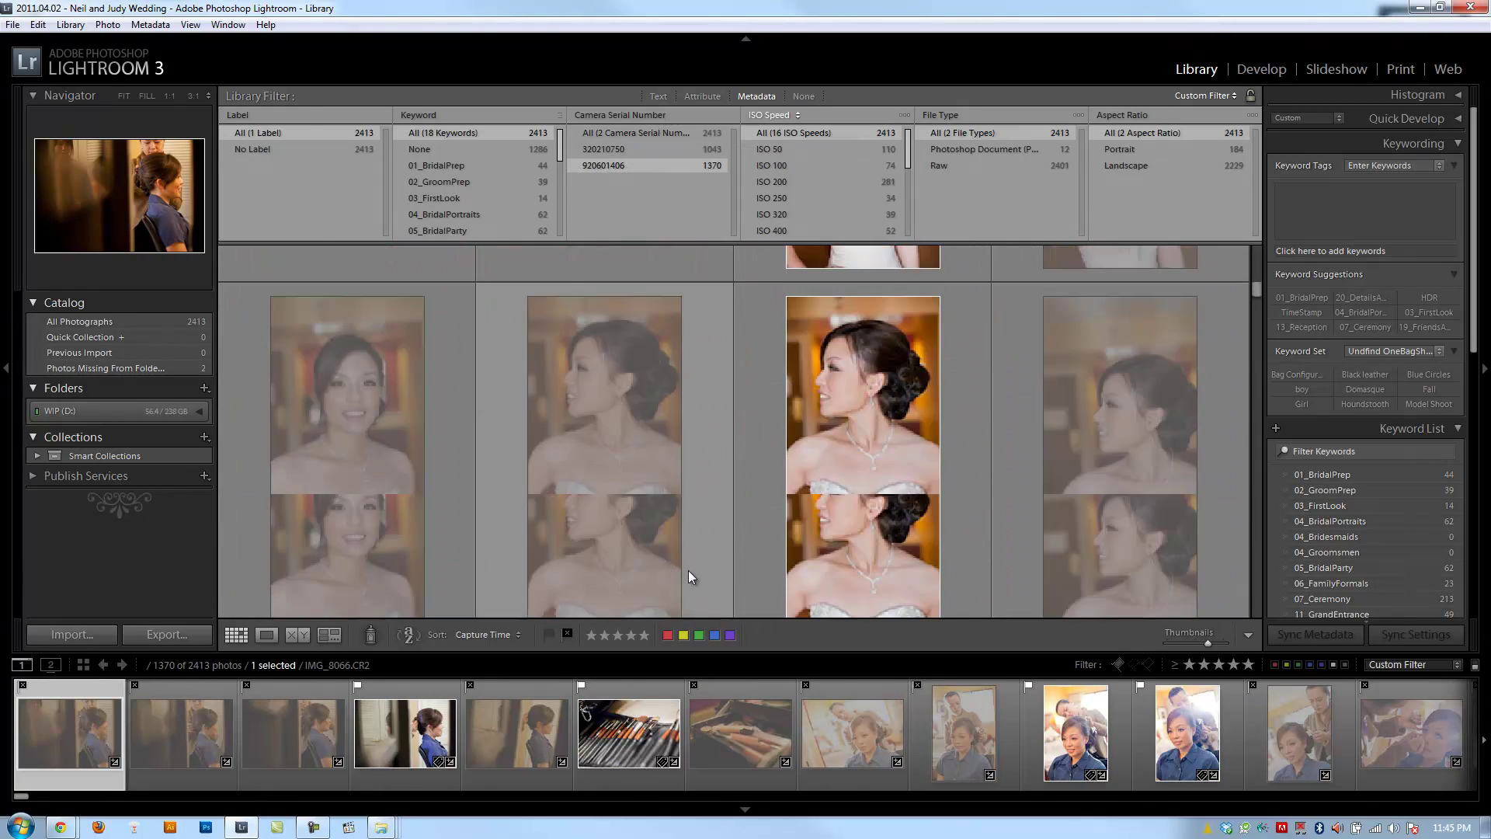
pyautogui.scroll(-5, 610, 570)
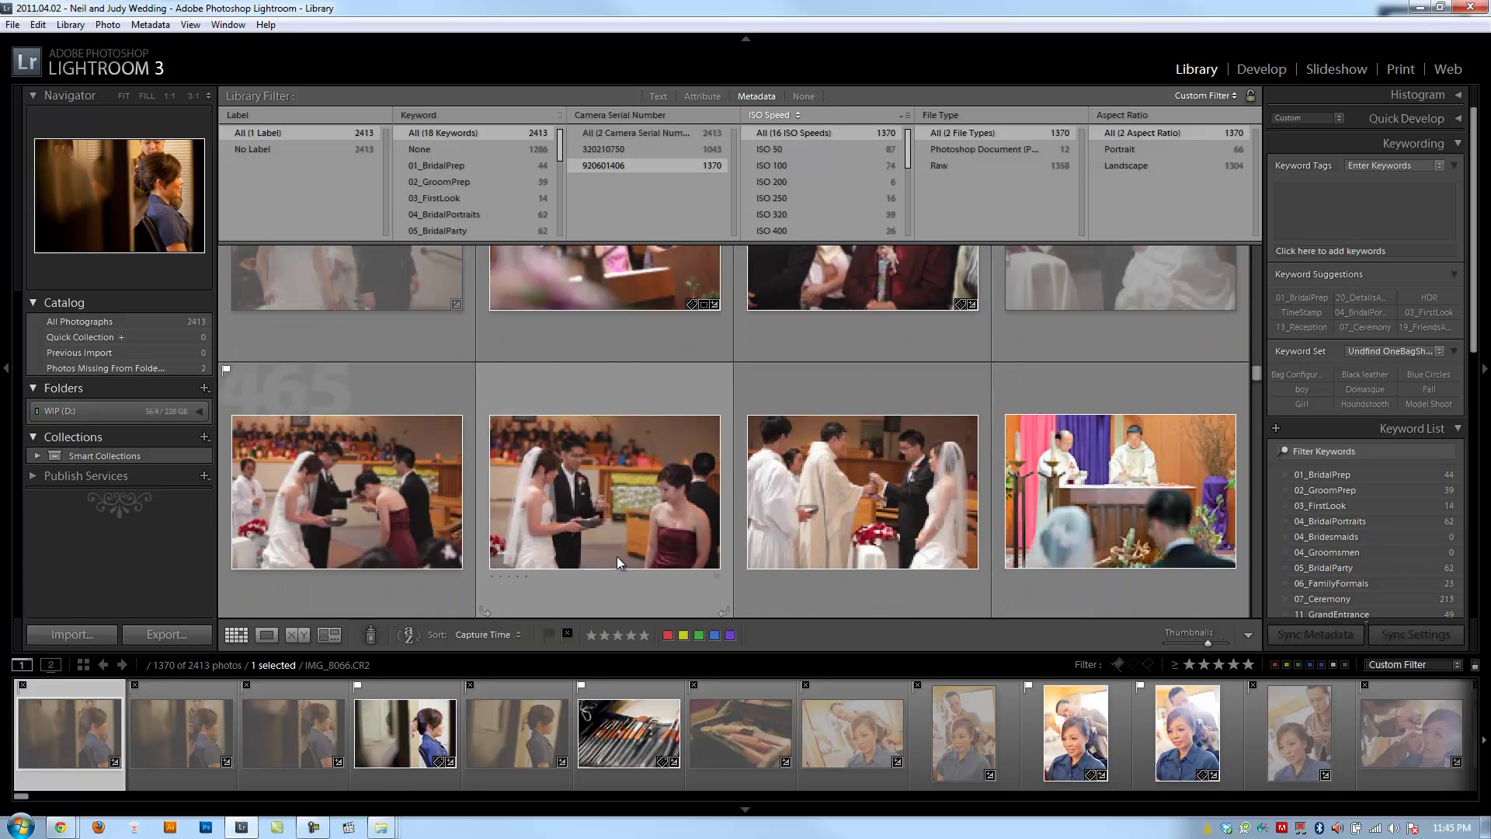
pyautogui.scroll(5, 599, 552)
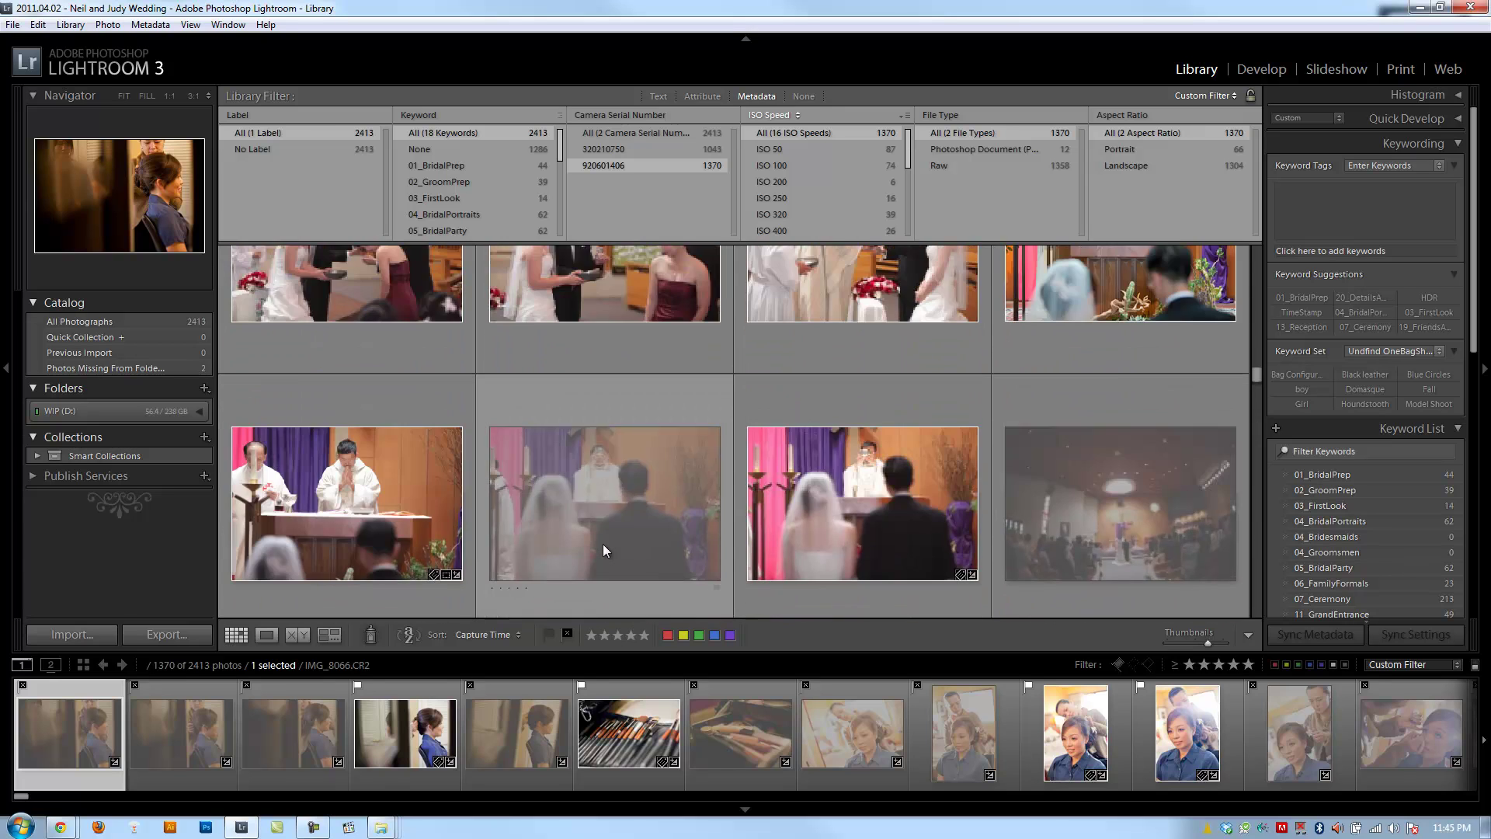
pyautogui.scroll(6, 731, 534)
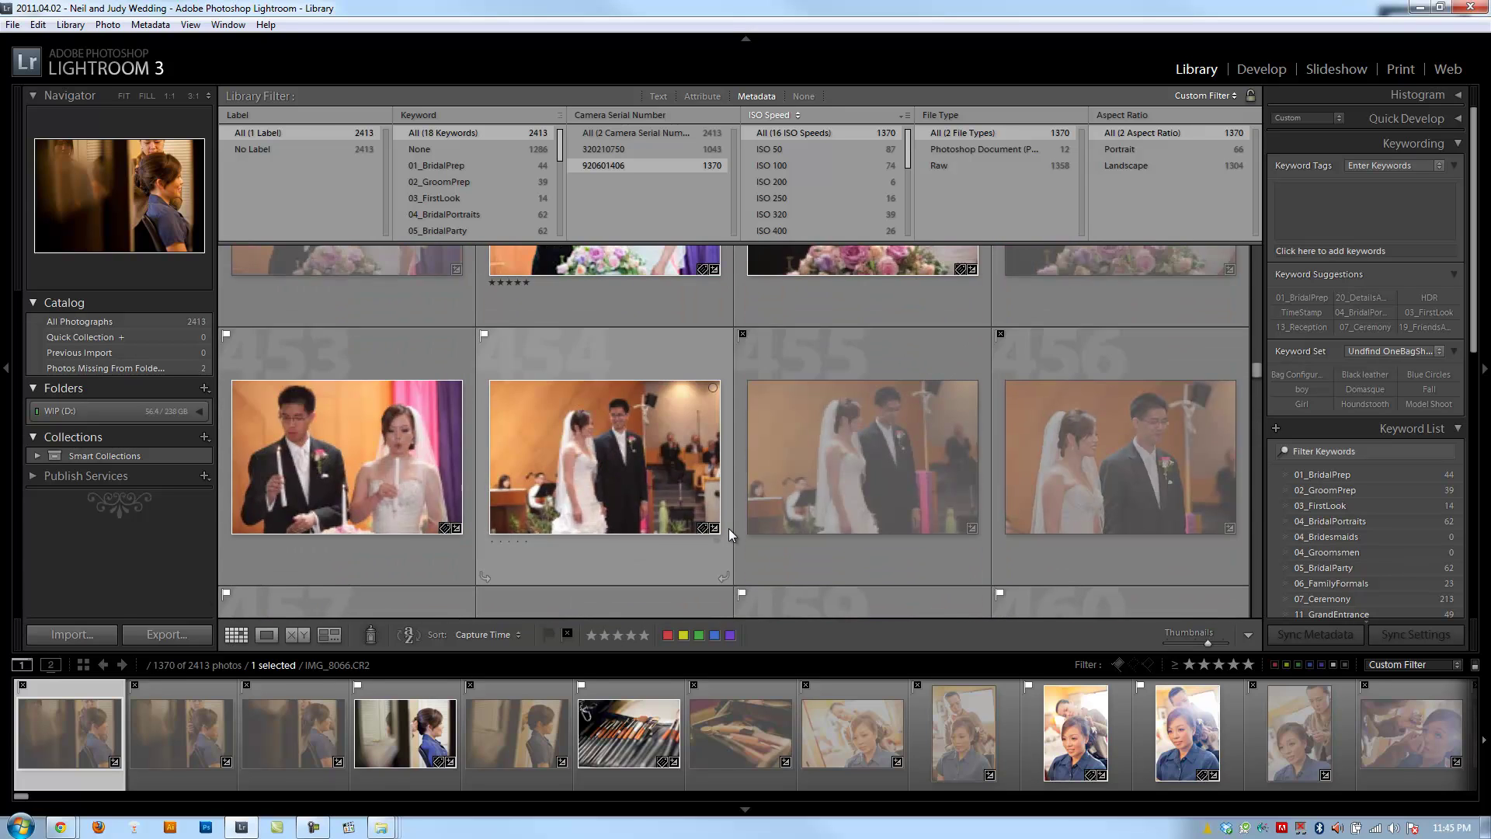
pyautogui.scroll(-6, 726, 528)
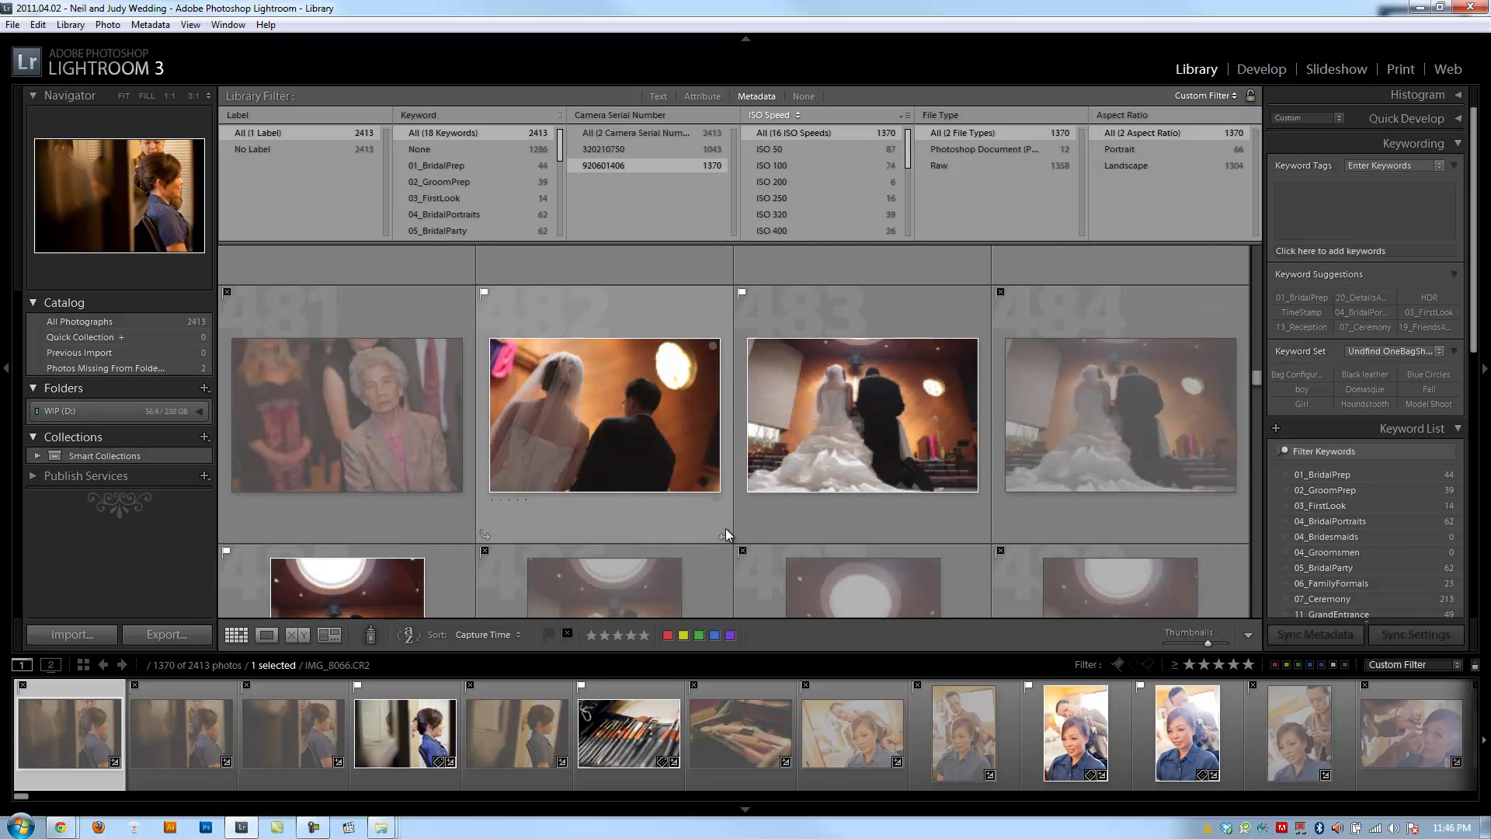
pyautogui.scroll(-6, 800, 464)
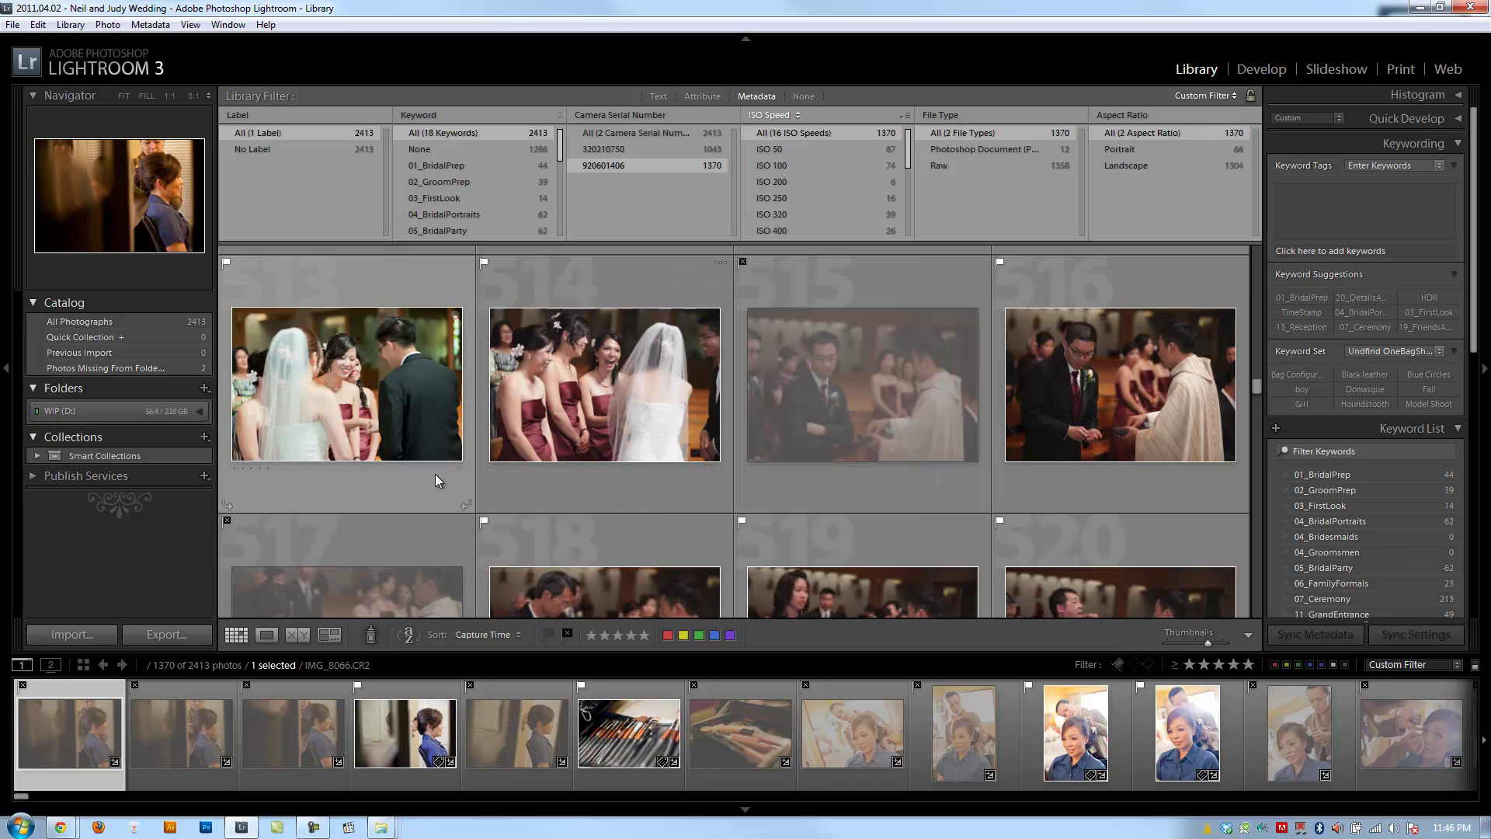
pyautogui.scroll(-8, 435, 470)
pyautogui.scroll(-8, 435, 421)
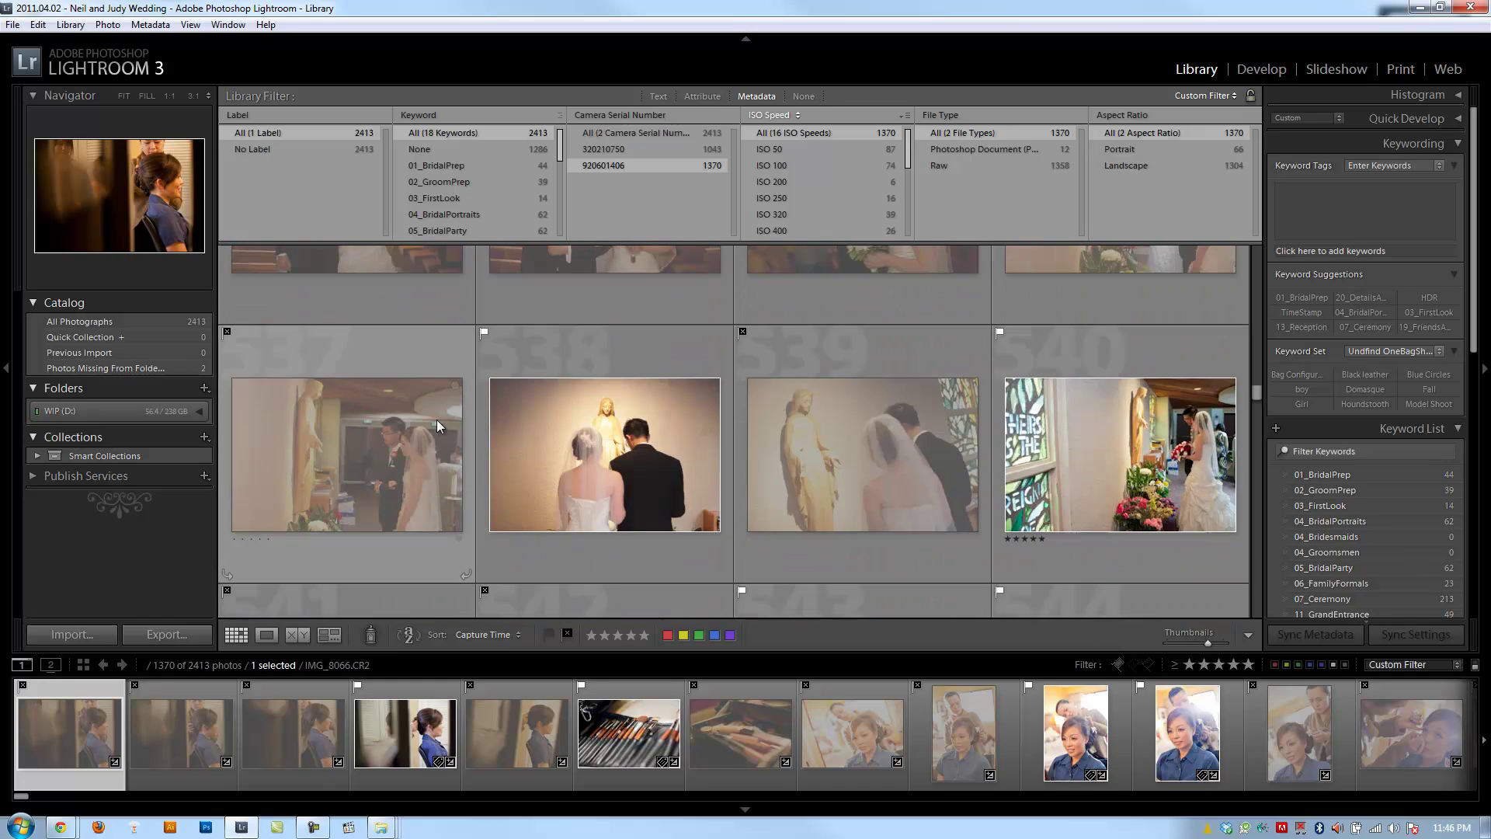
pyautogui.scroll(-8, 446, 419)
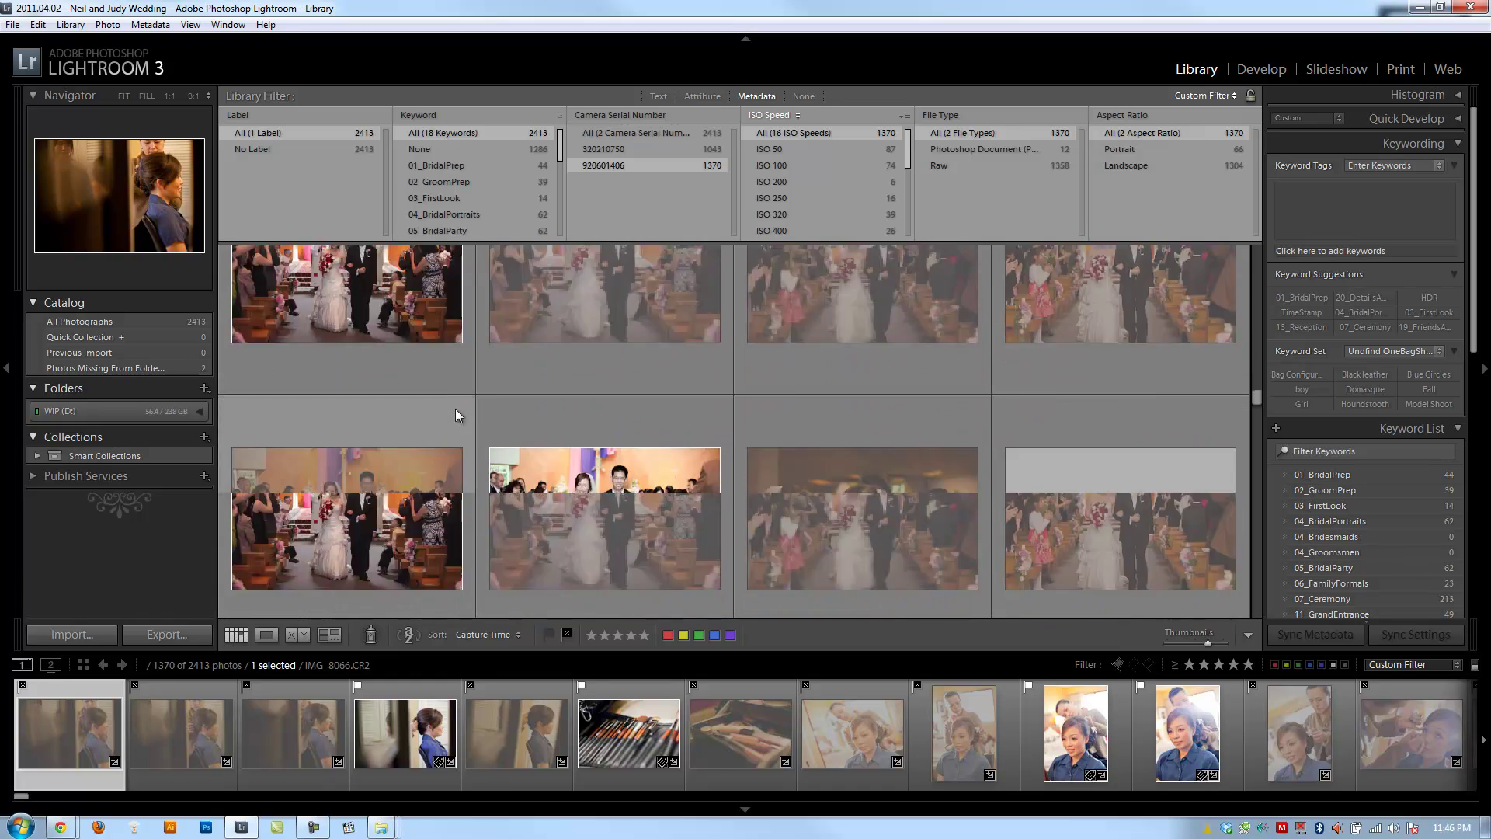
pyautogui.scroll(10, 542, 431)
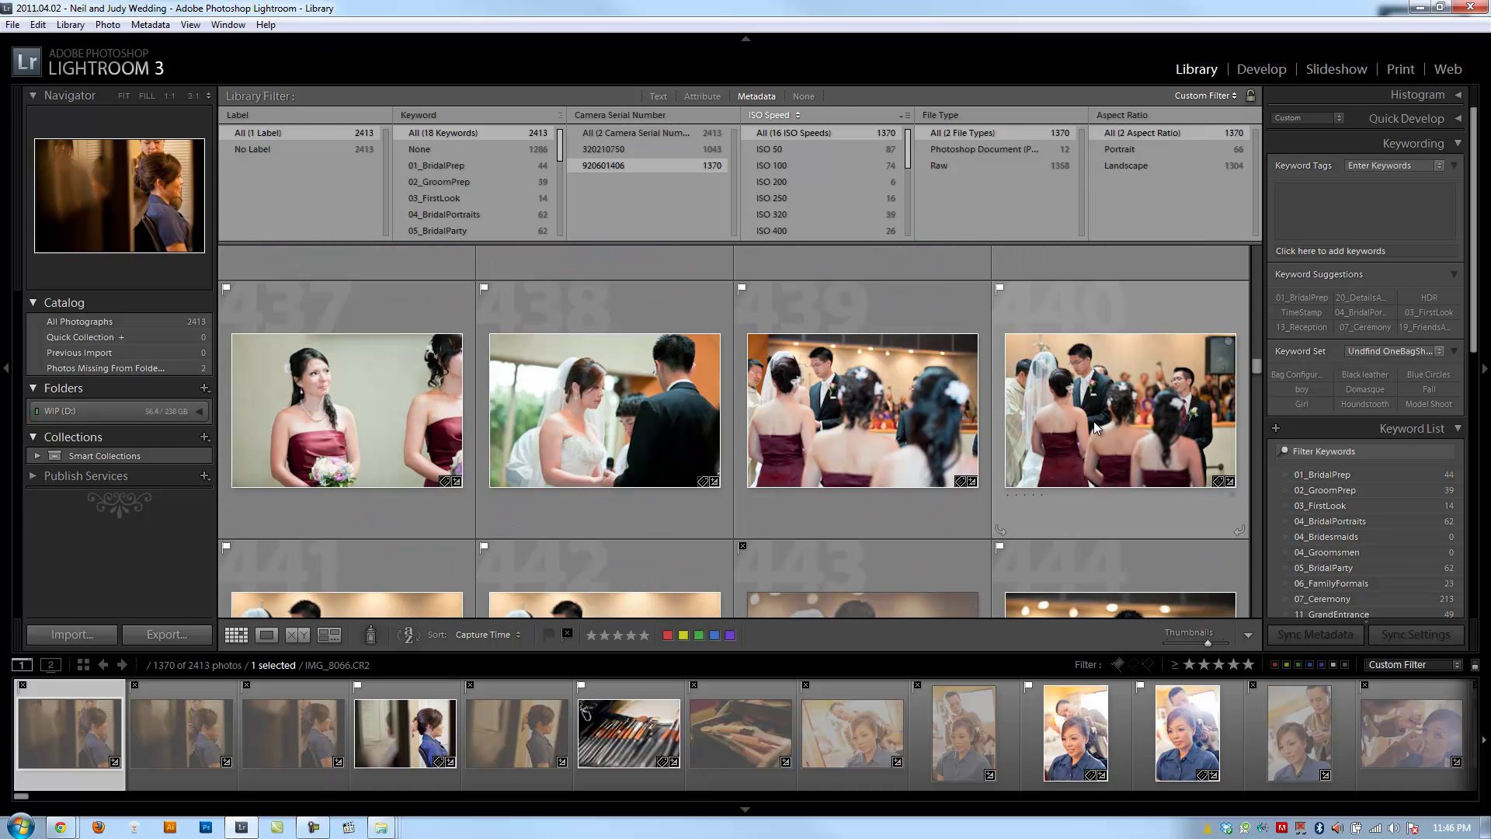
pyautogui.click(1116, 385)
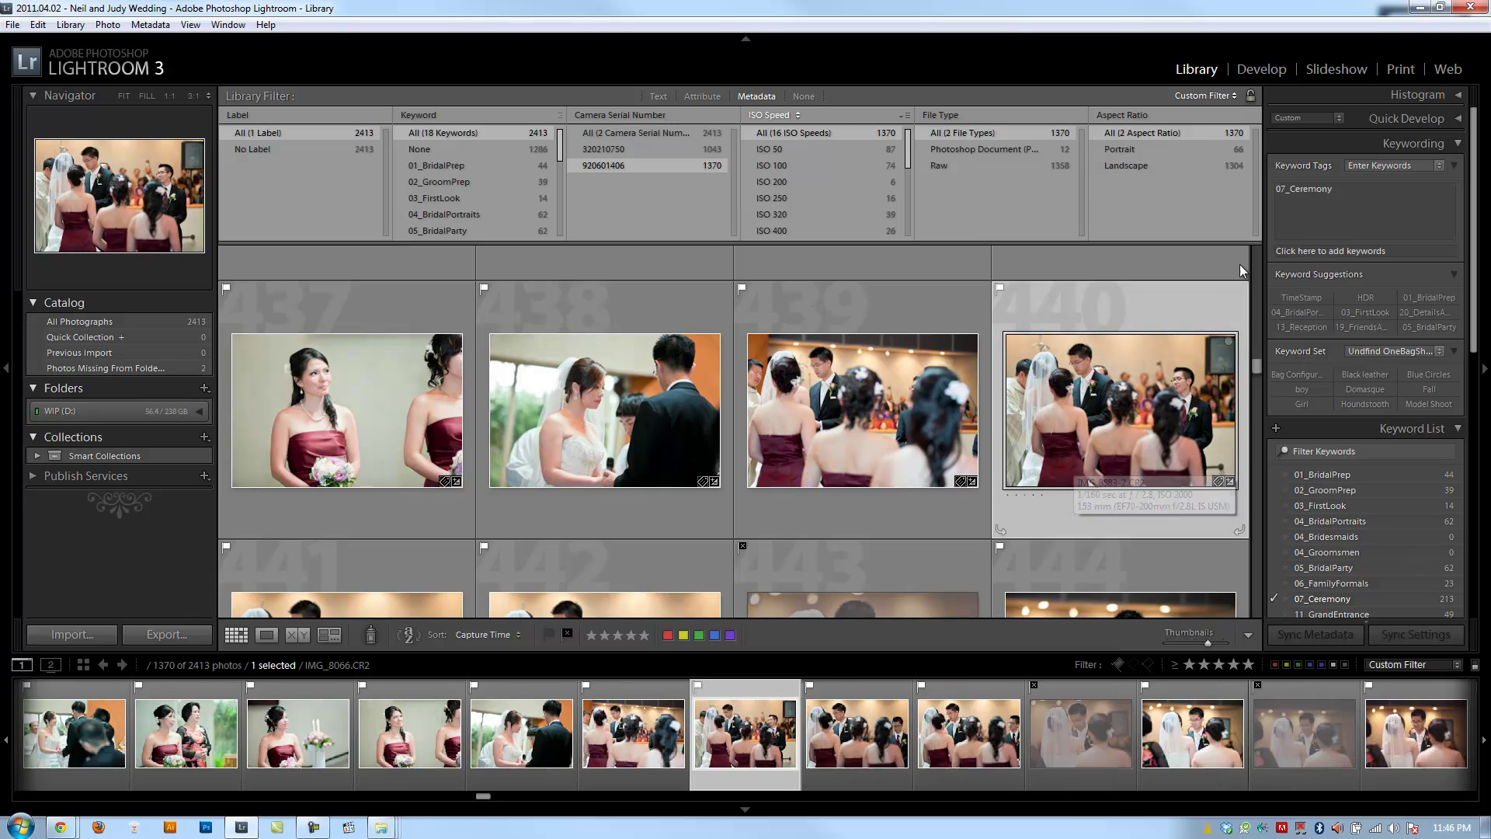
# Tag IMG_8583-2 with TimeStamp and filter the grid to TimeStamp-tagged photos.
pyautogui.click(1351, 205)
pyautogui.write(', Time')
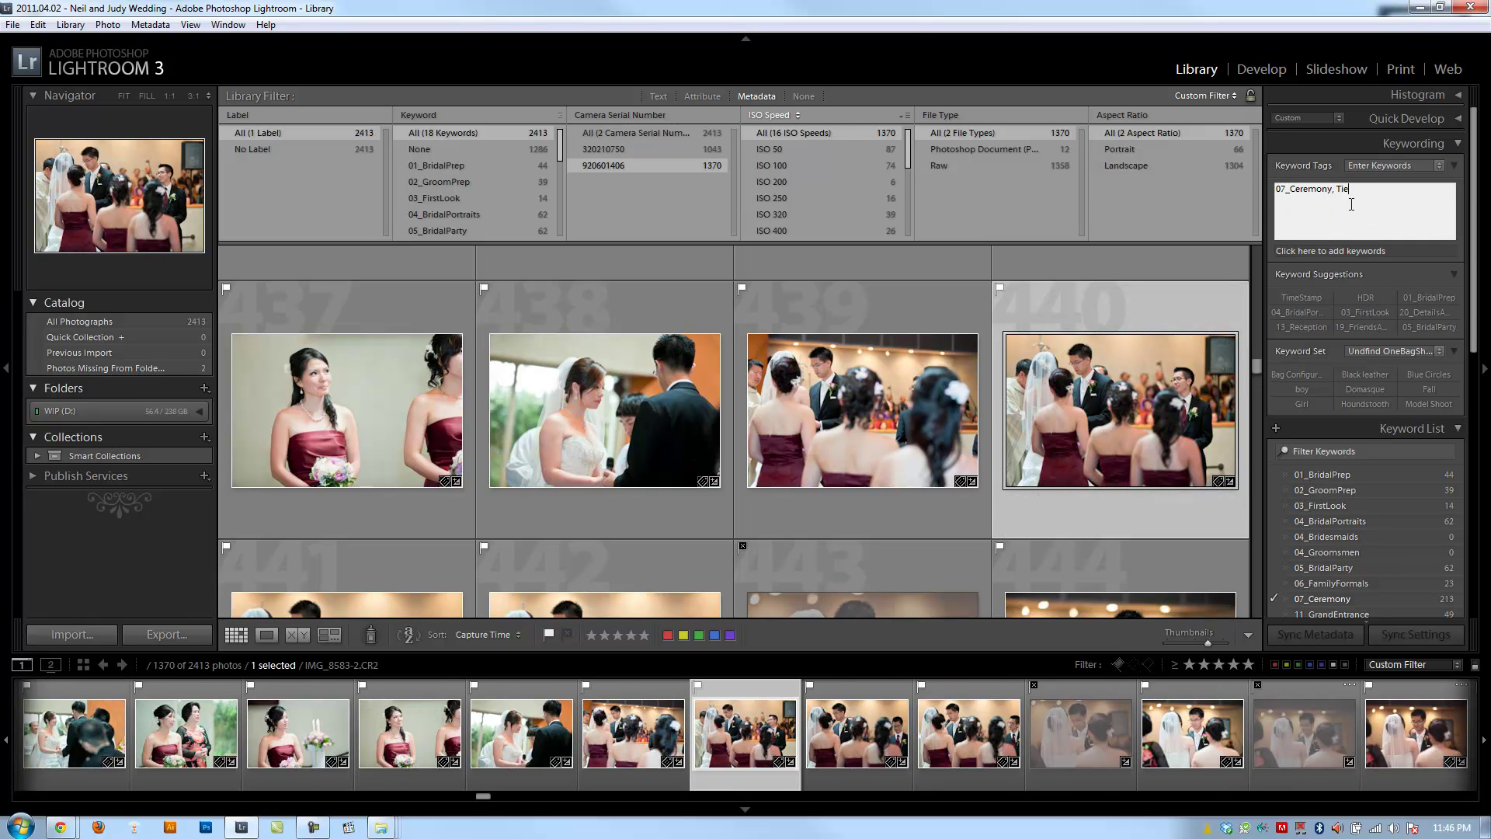
pyautogui.write('Stamp')
pyautogui.press('Return')
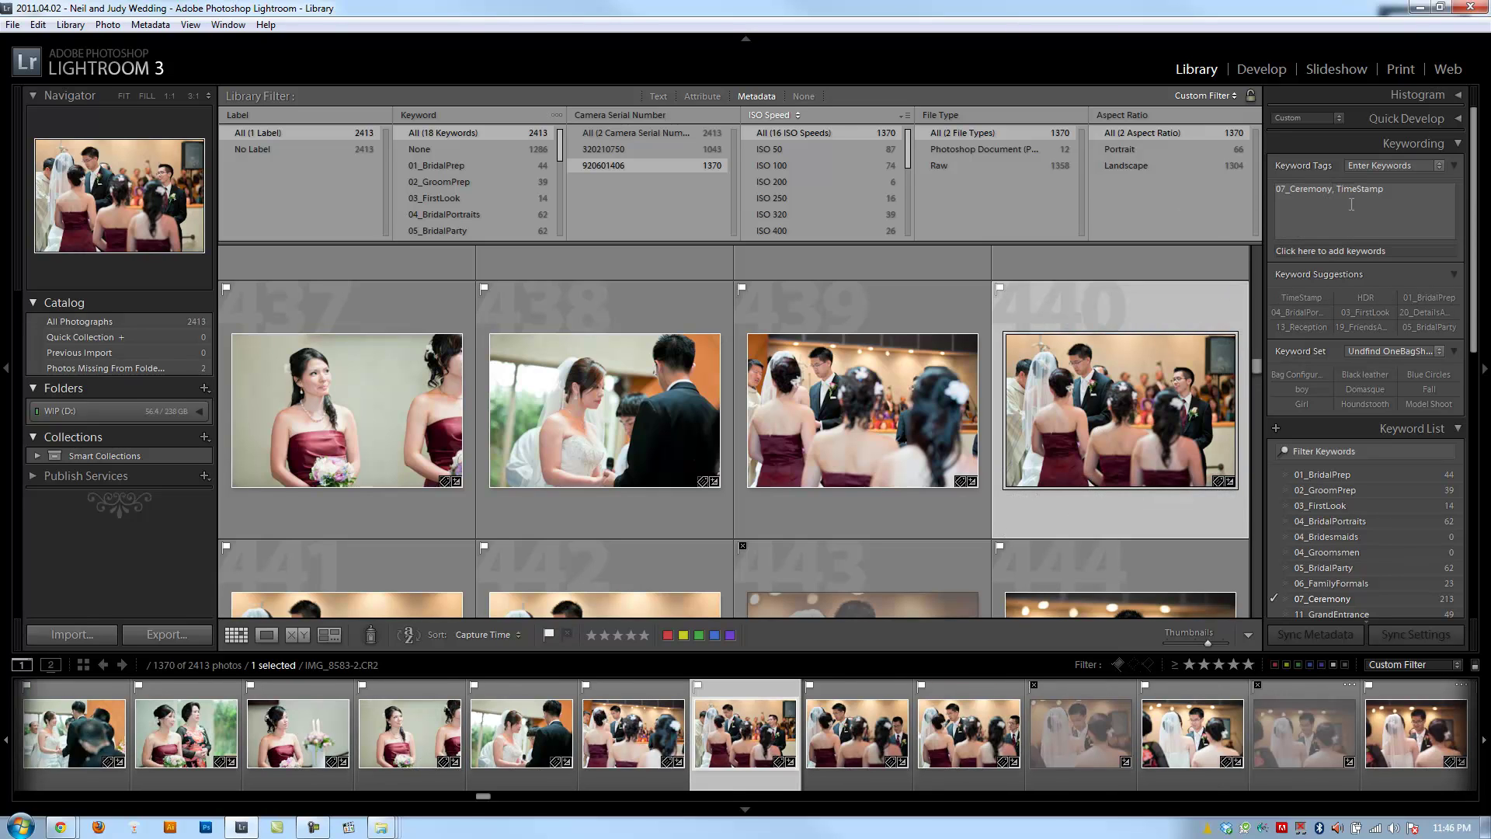
pyautogui.scroll(-4, 1418, 561)
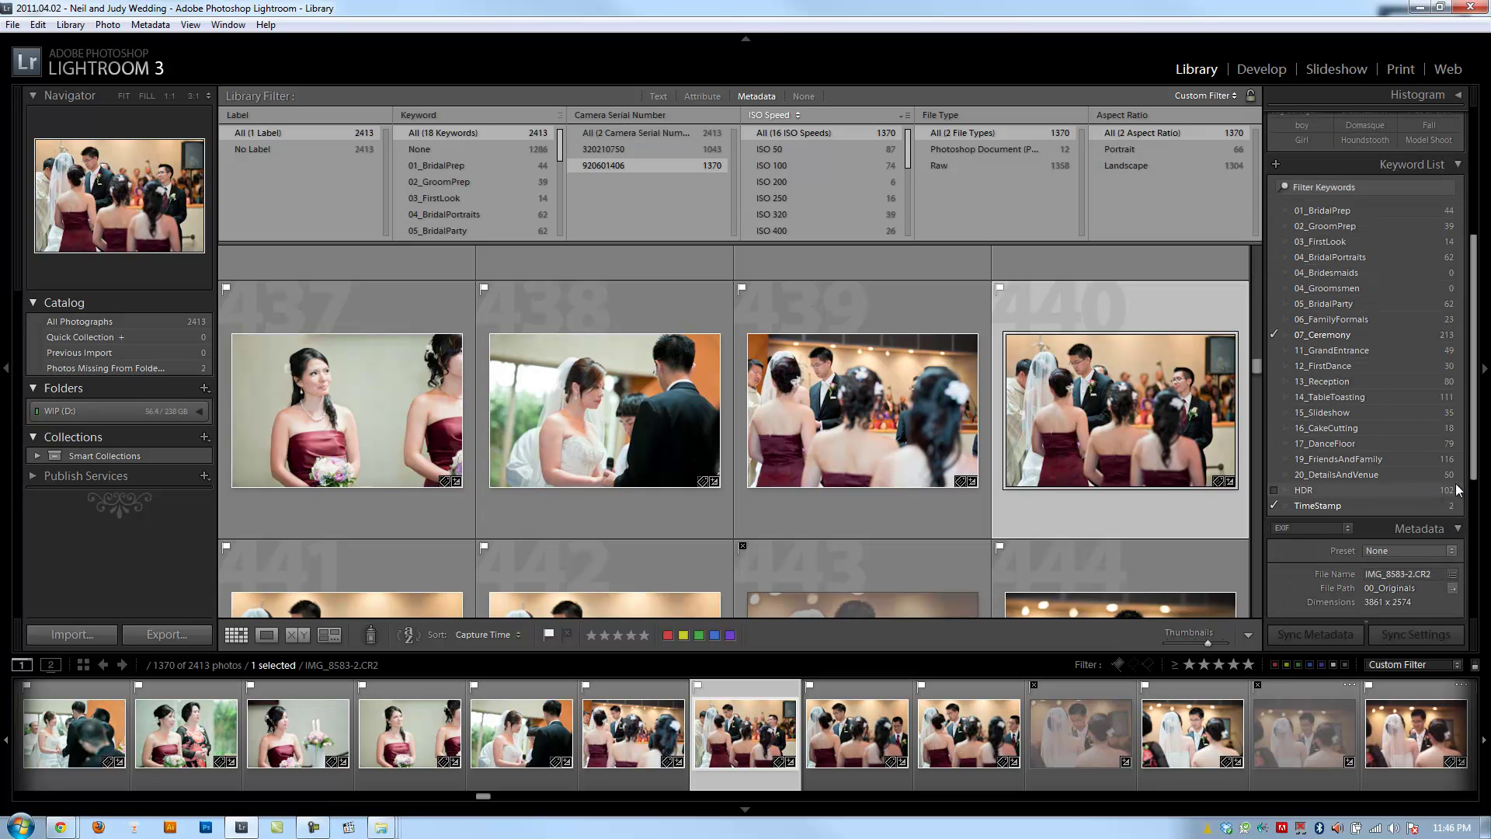
pyautogui.click(1459, 506)
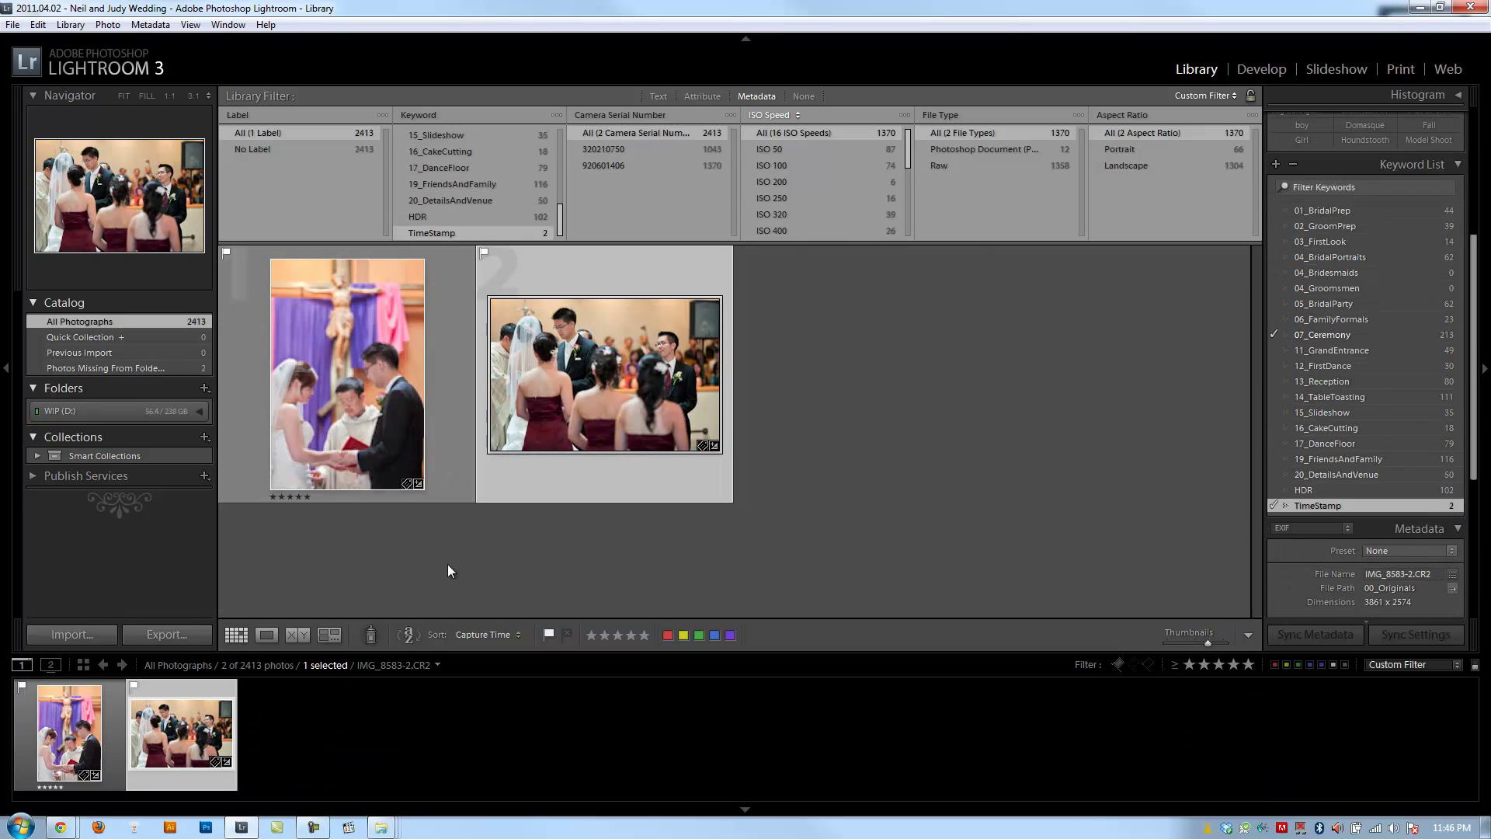
# Flip between IMG_8583-2 and IMG_8953 in Loupe view, then return to the grid.
pyautogui.doubleClick(552, 362)
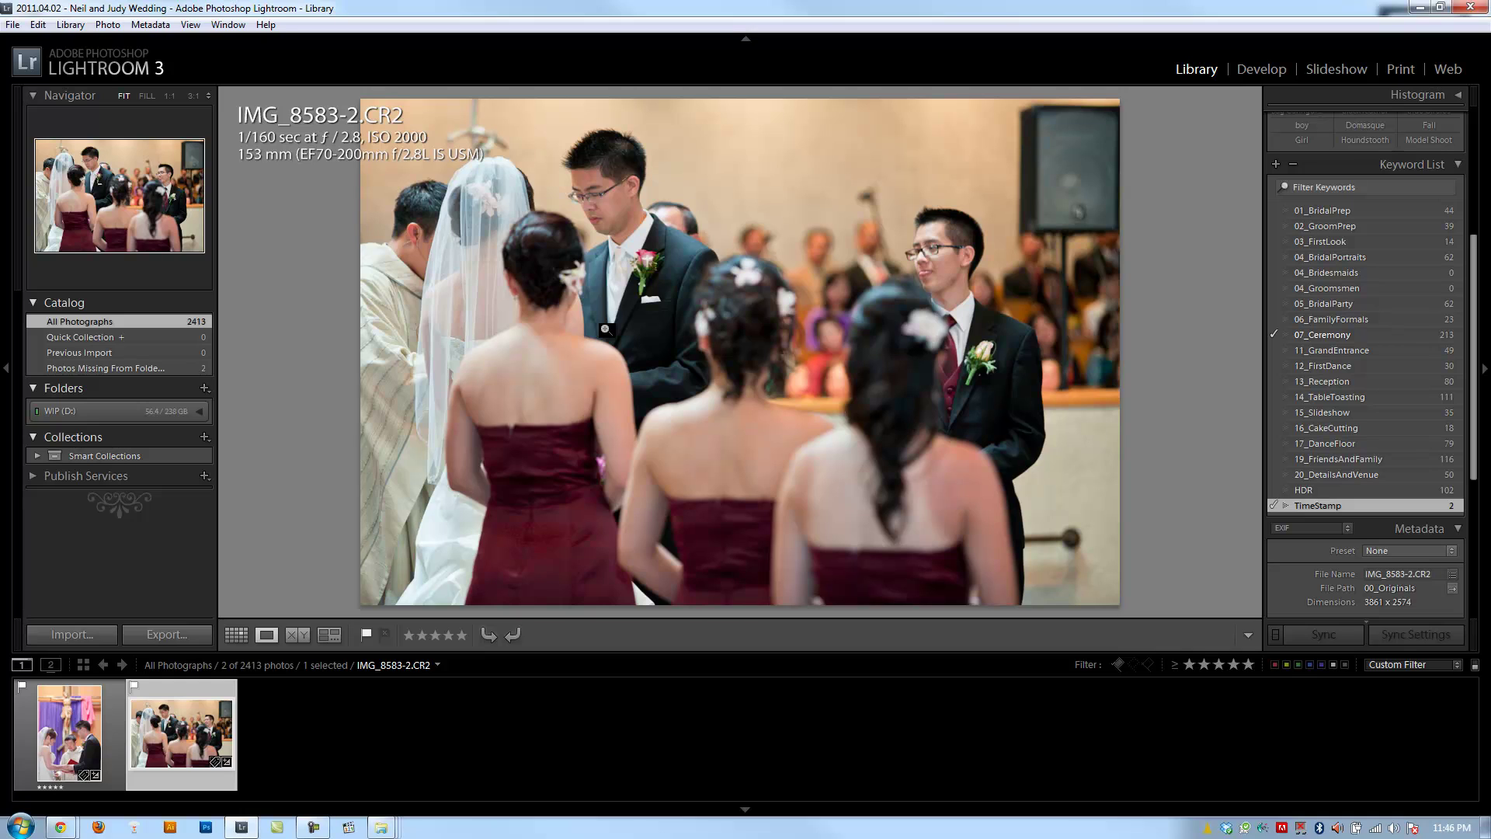
pyautogui.press('Left')
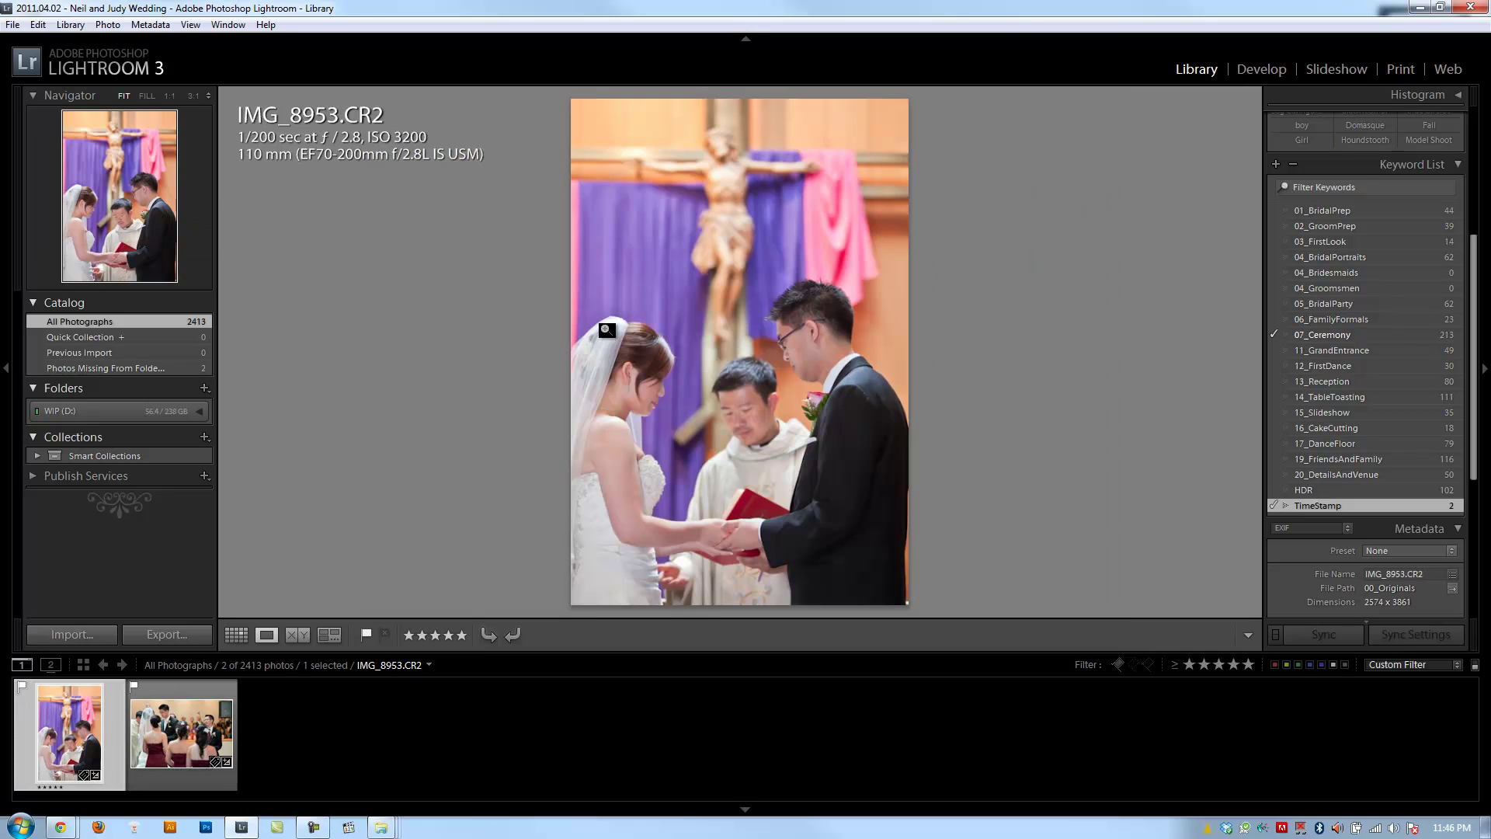
pyautogui.press('Right')
pyautogui.press('Left')
pyautogui.press('Right')
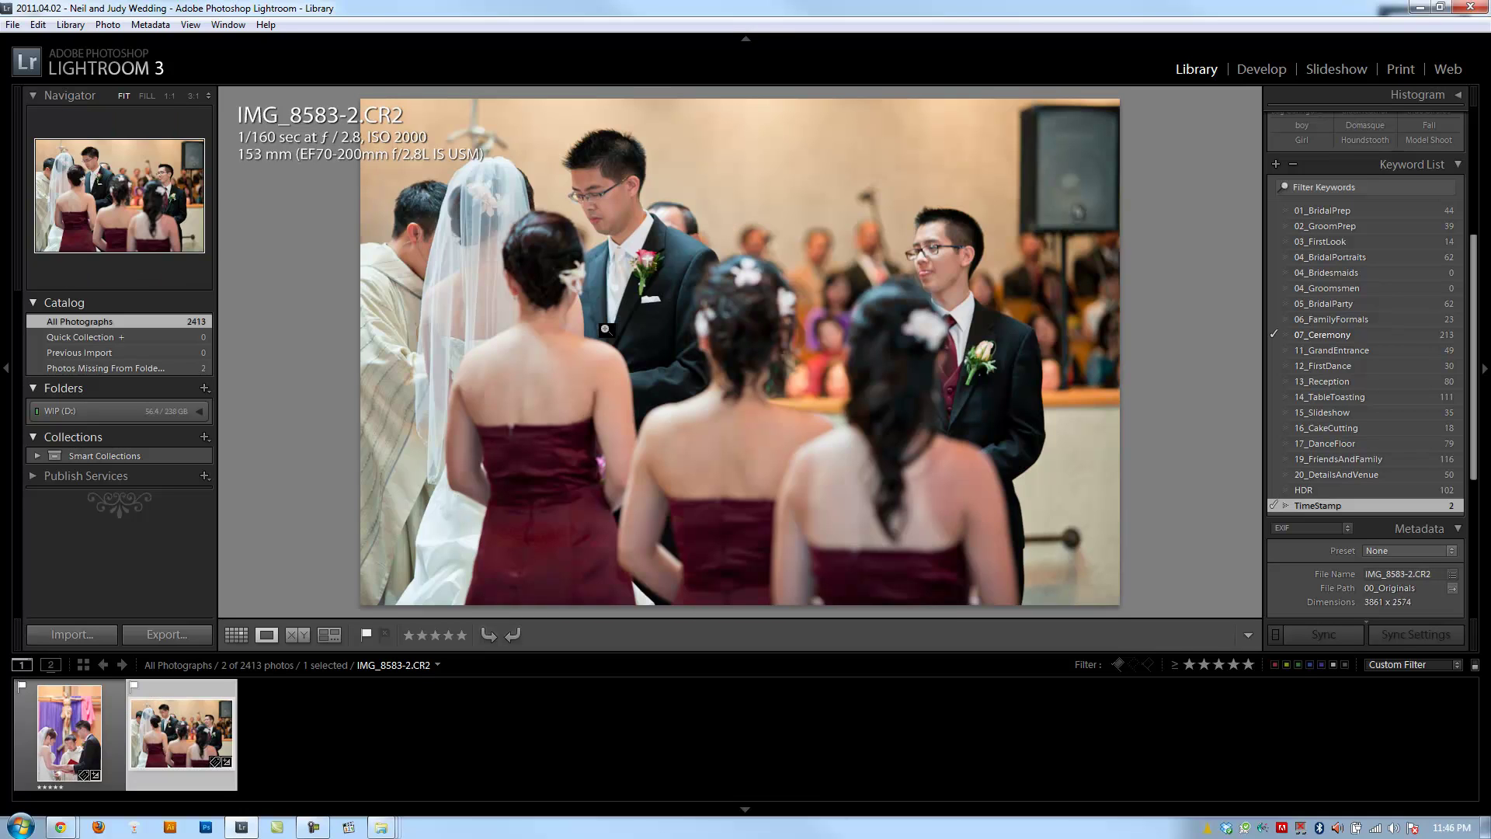
pyautogui.press('Left')
pyautogui.press('Right')
pyautogui.press('Left')
pyautogui.press('g')
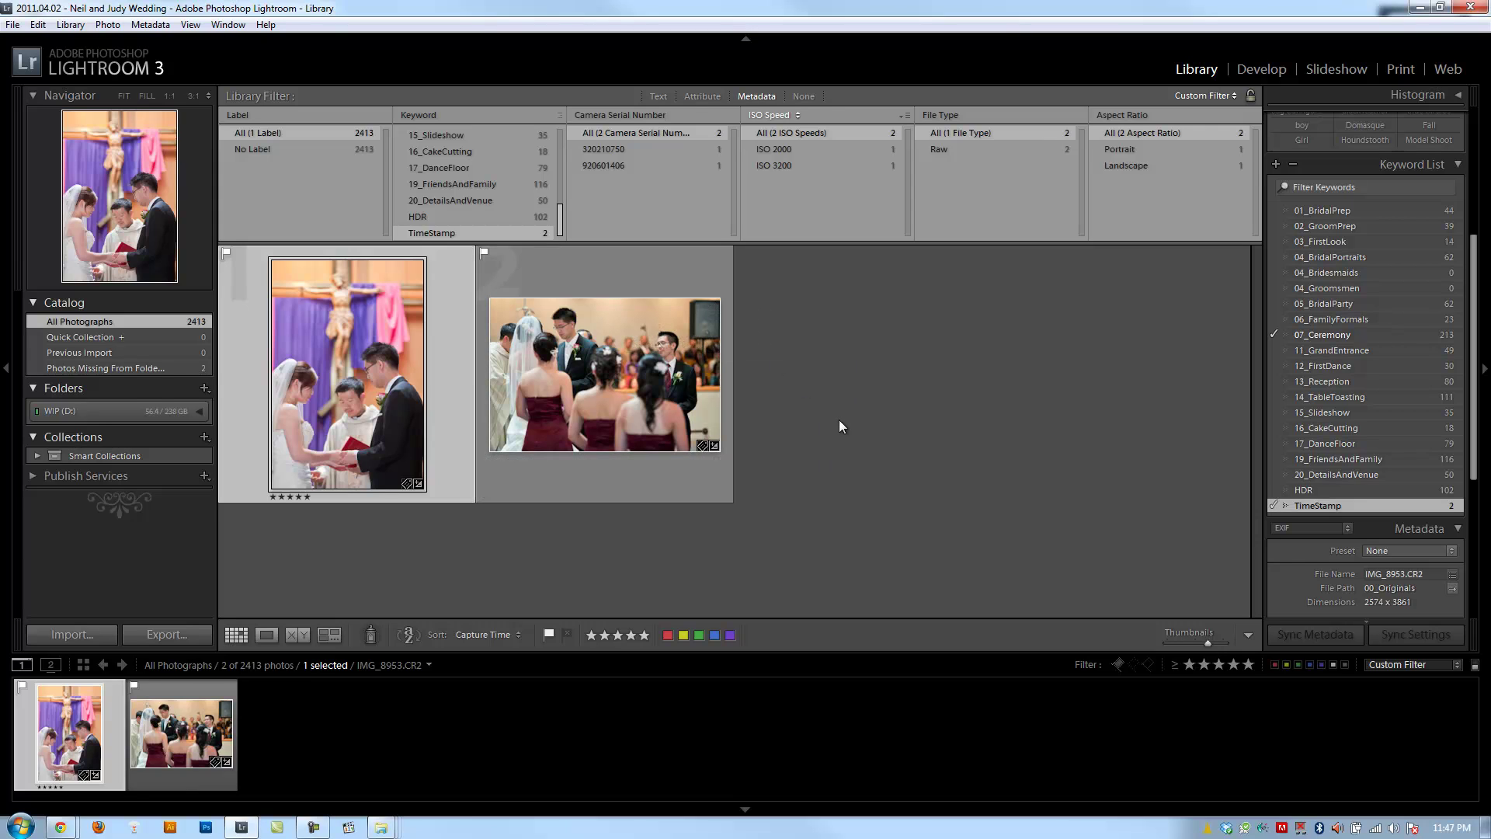
# Show capture times in Loupe: IMG_8953 at 4/1/2011 1:24:08 PM versus IMG_8583-2 at 4/2/2011 1:36:33 PM.
pyautogui.doubleClick(677, 390)
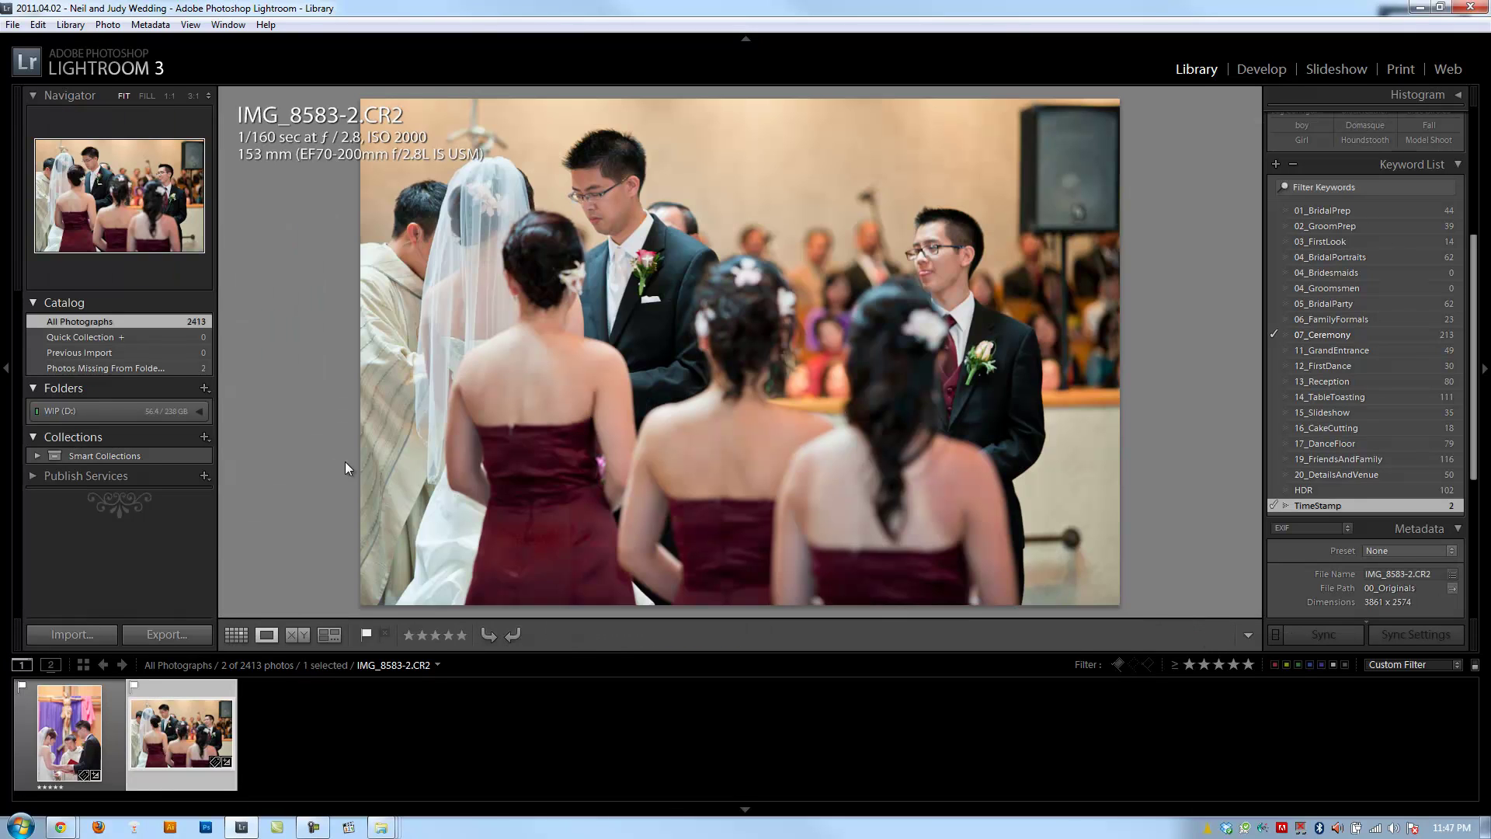
pyautogui.press('i')
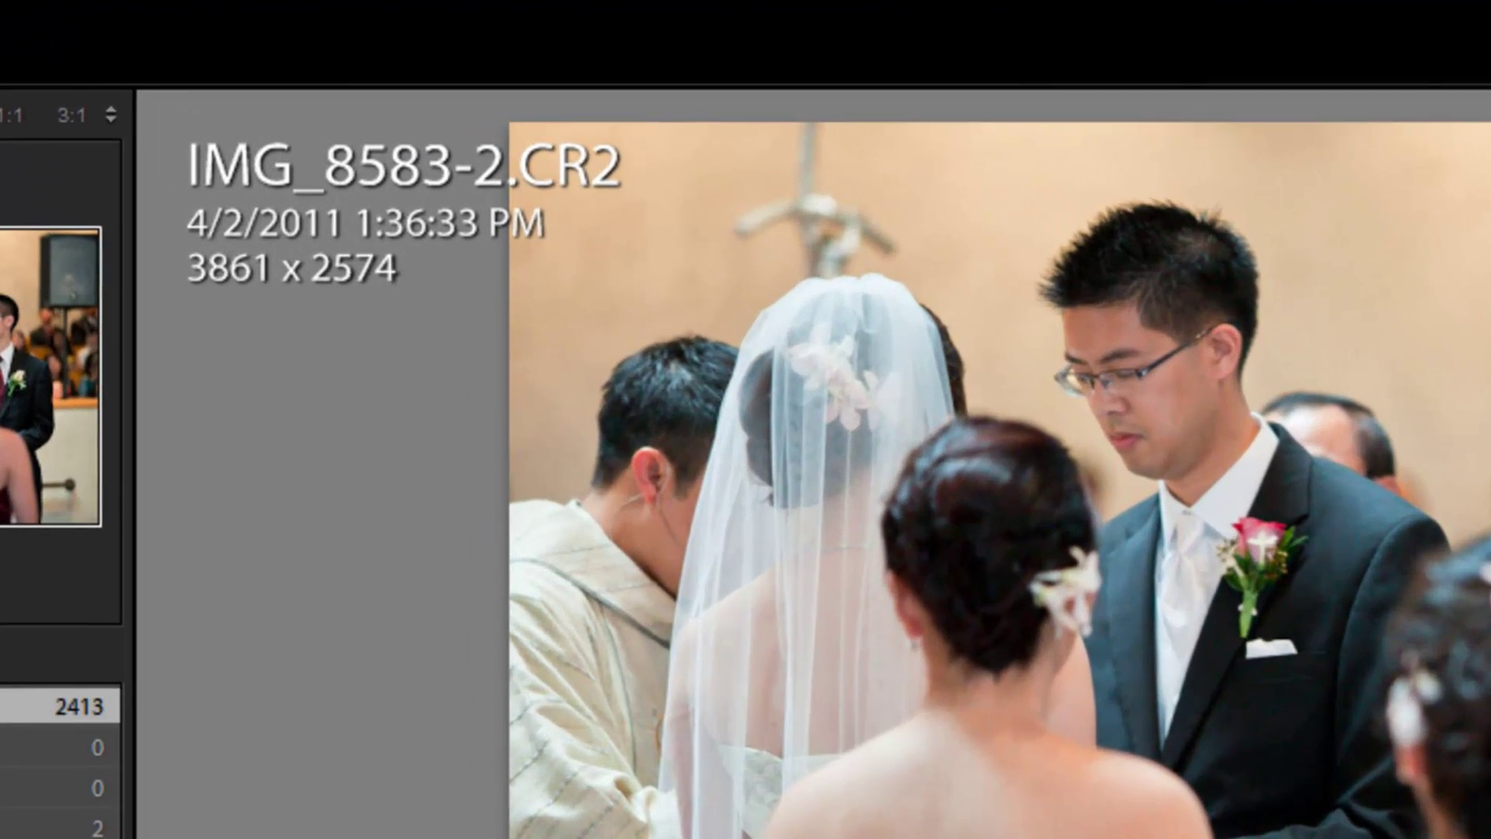
pyautogui.press('Left')
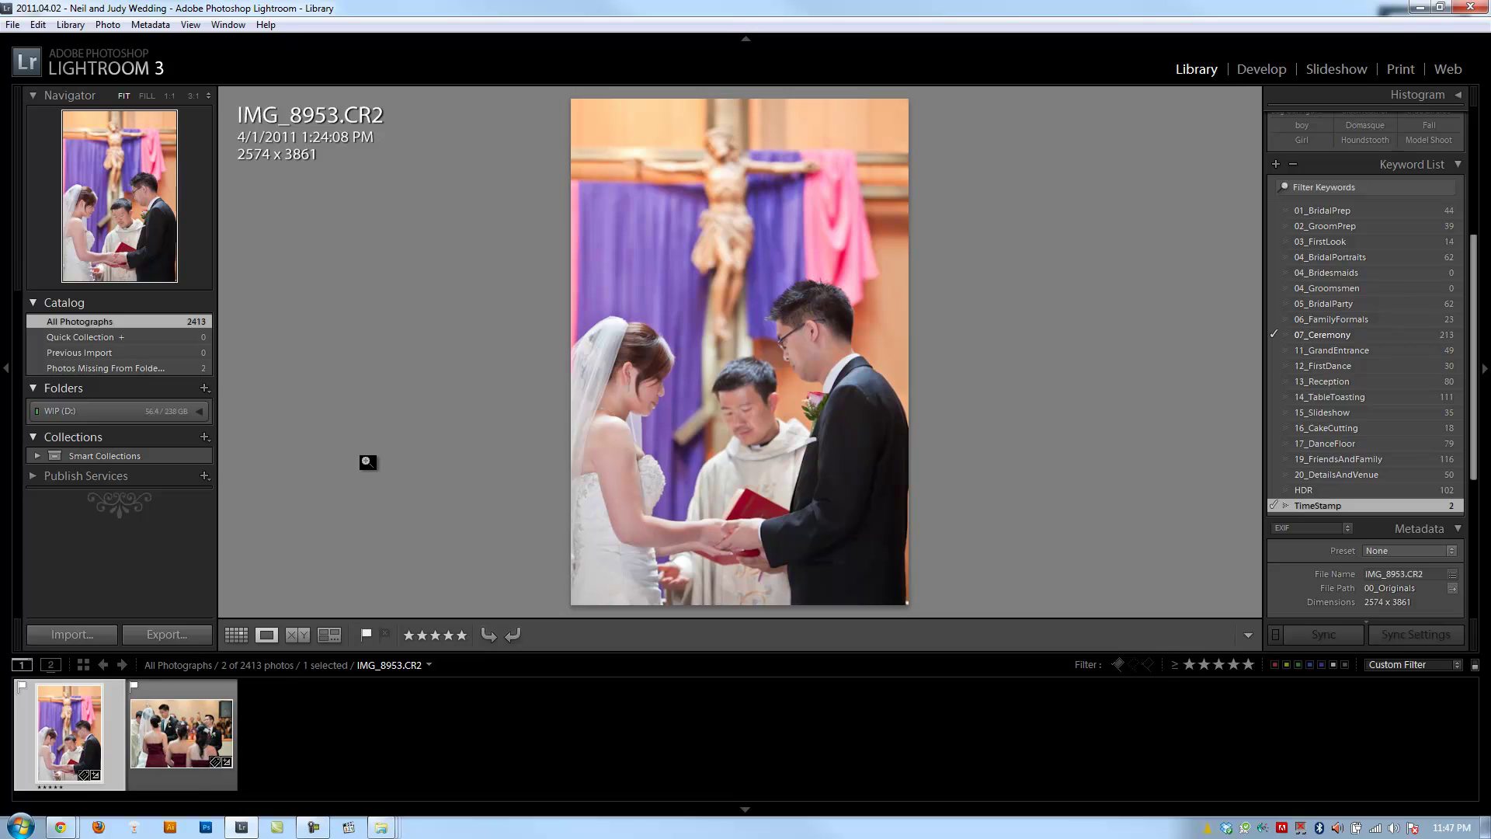
pyautogui.press('g')
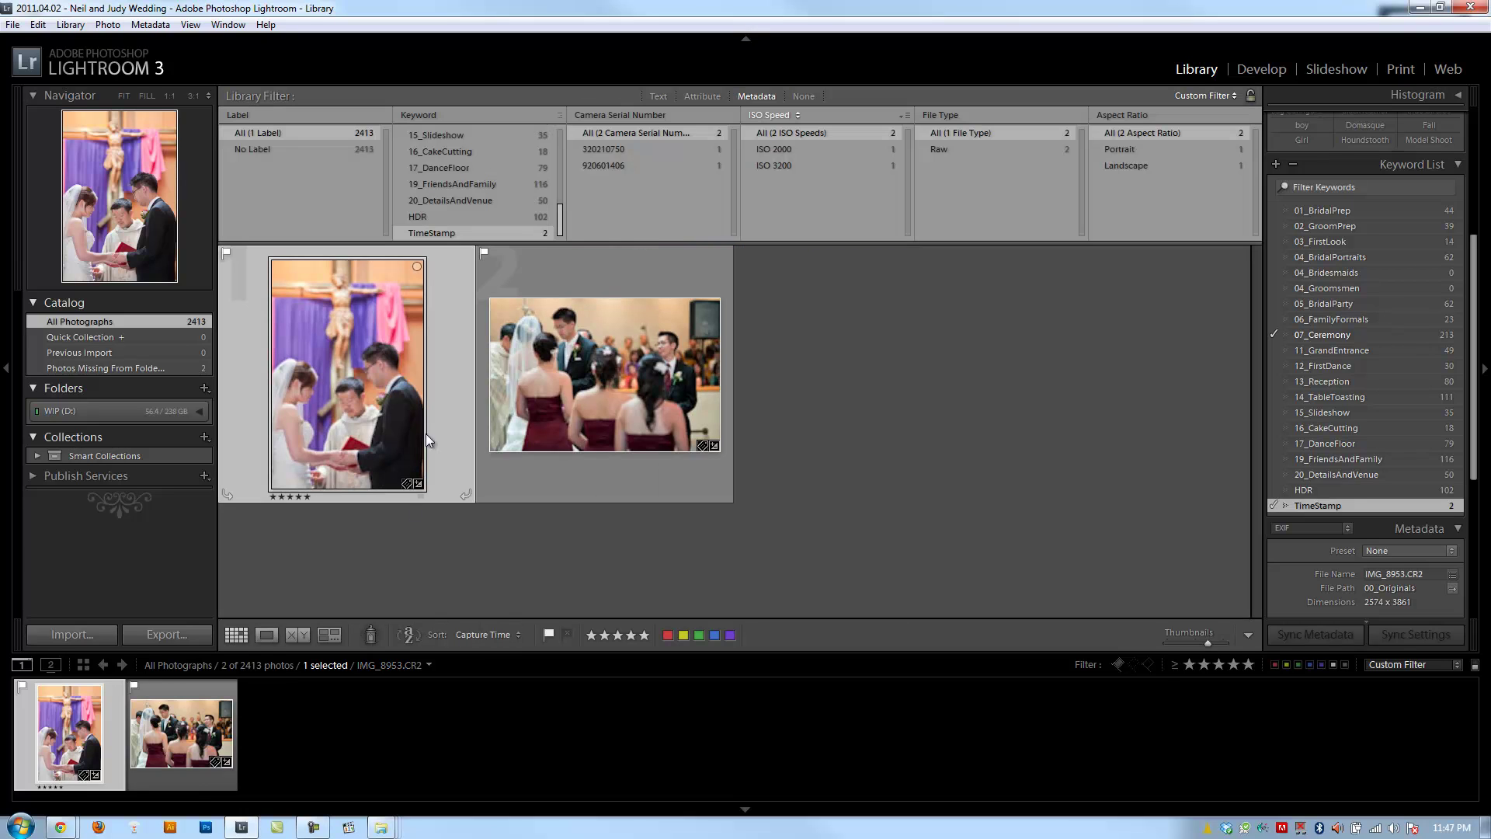
pyautogui.doubleClick(591, 376)
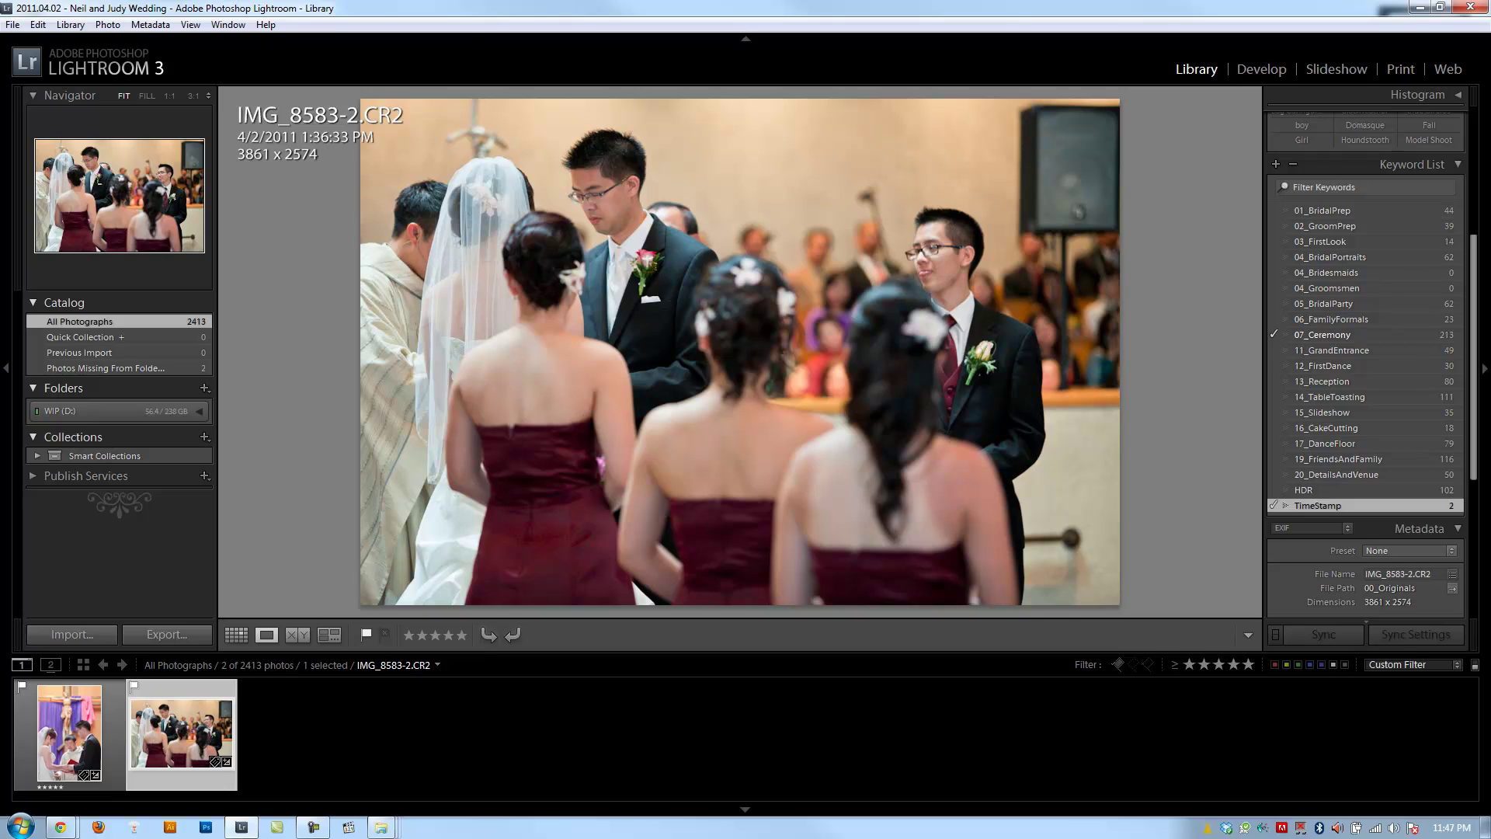
pyautogui.click(69, 733)
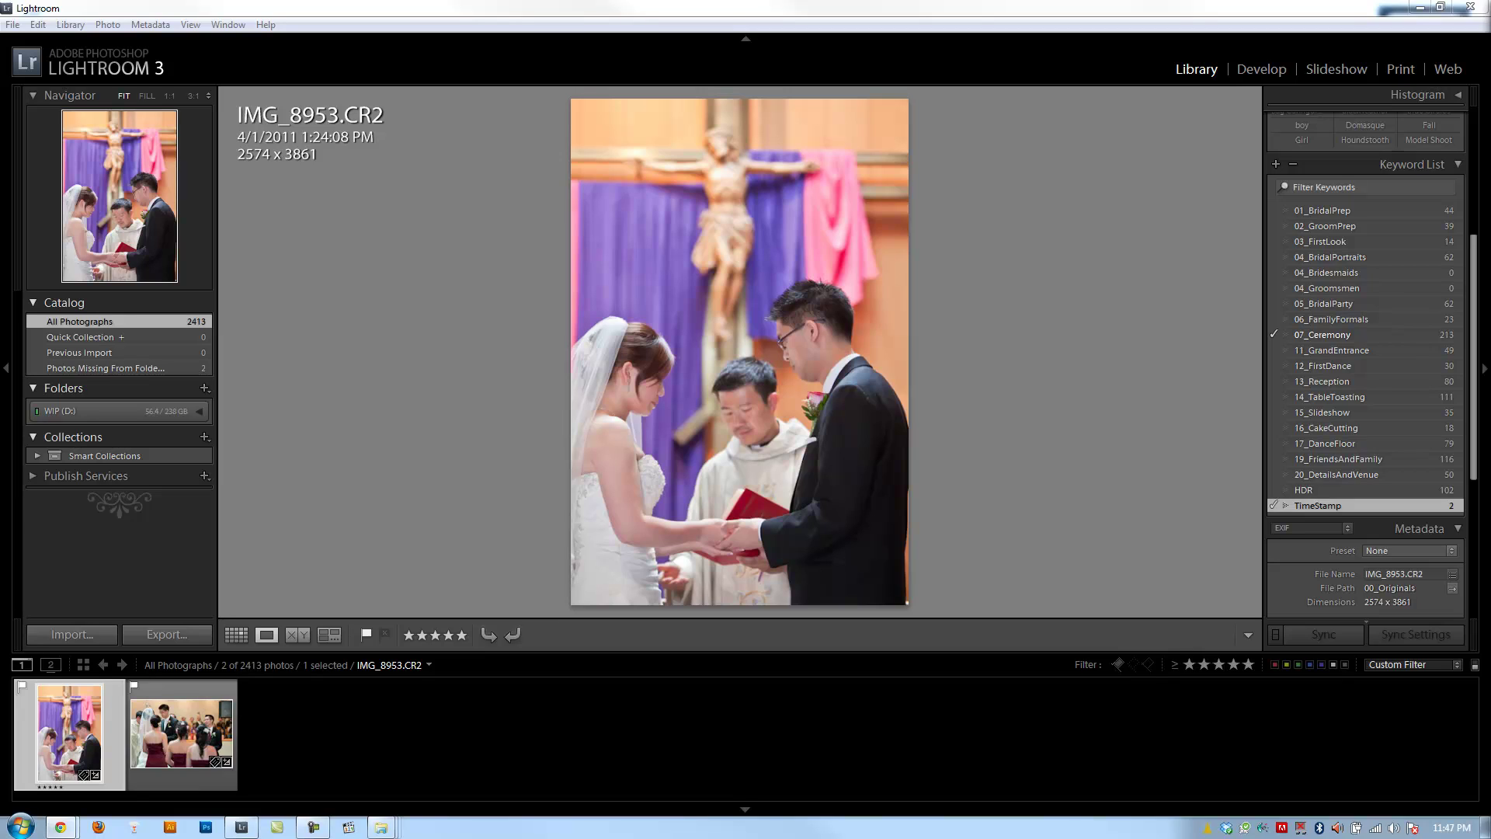
# Clear the keyword filter, filter to camera 920601406's 1370 photos, and select them all.
pyautogui.click(171, 726)
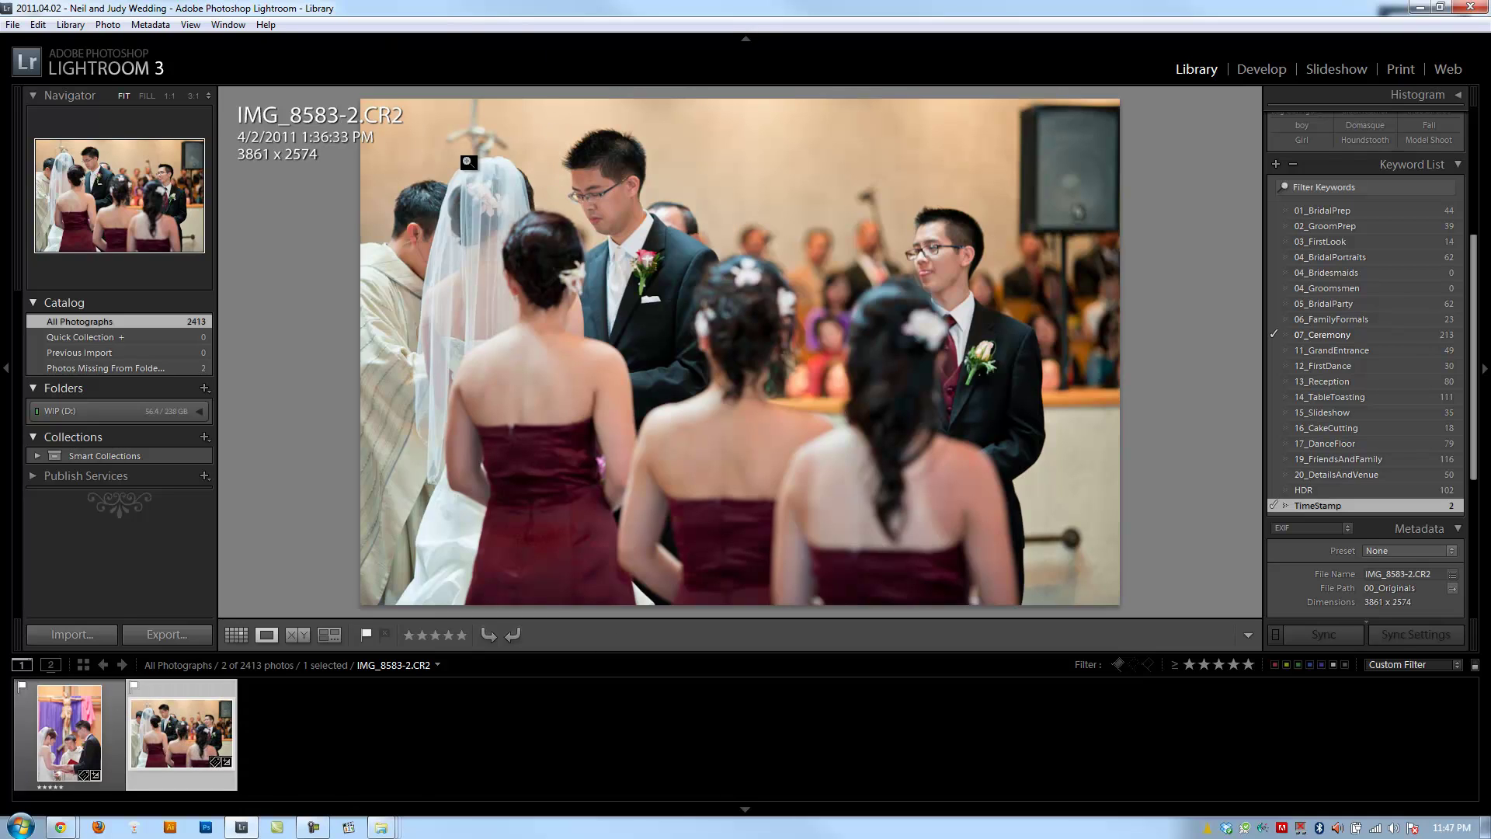
pyautogui.press('g')
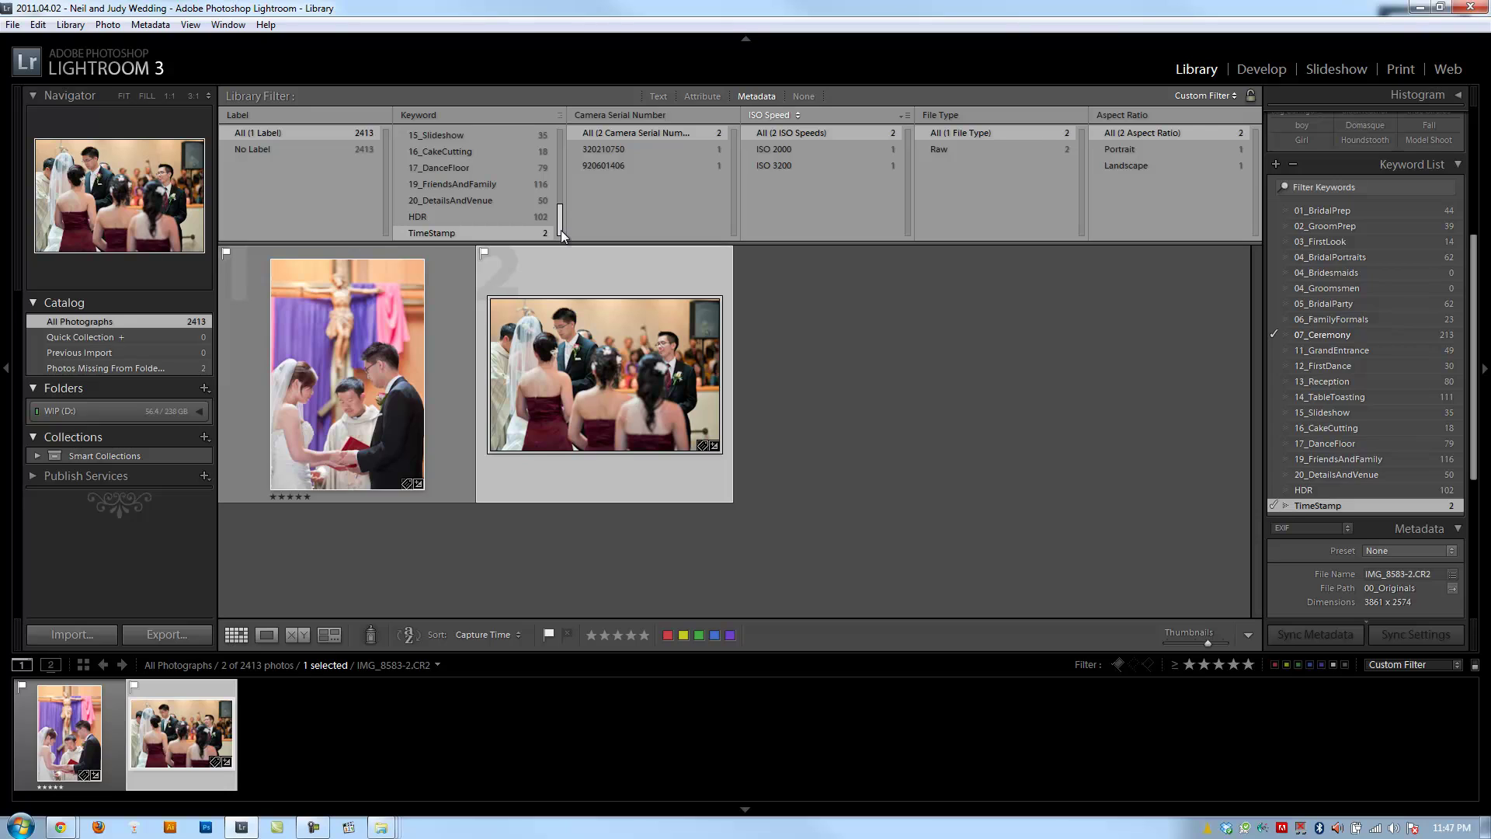
pyautogui.moveTo(561, 210); pyautogui.dragTo(562, 144)
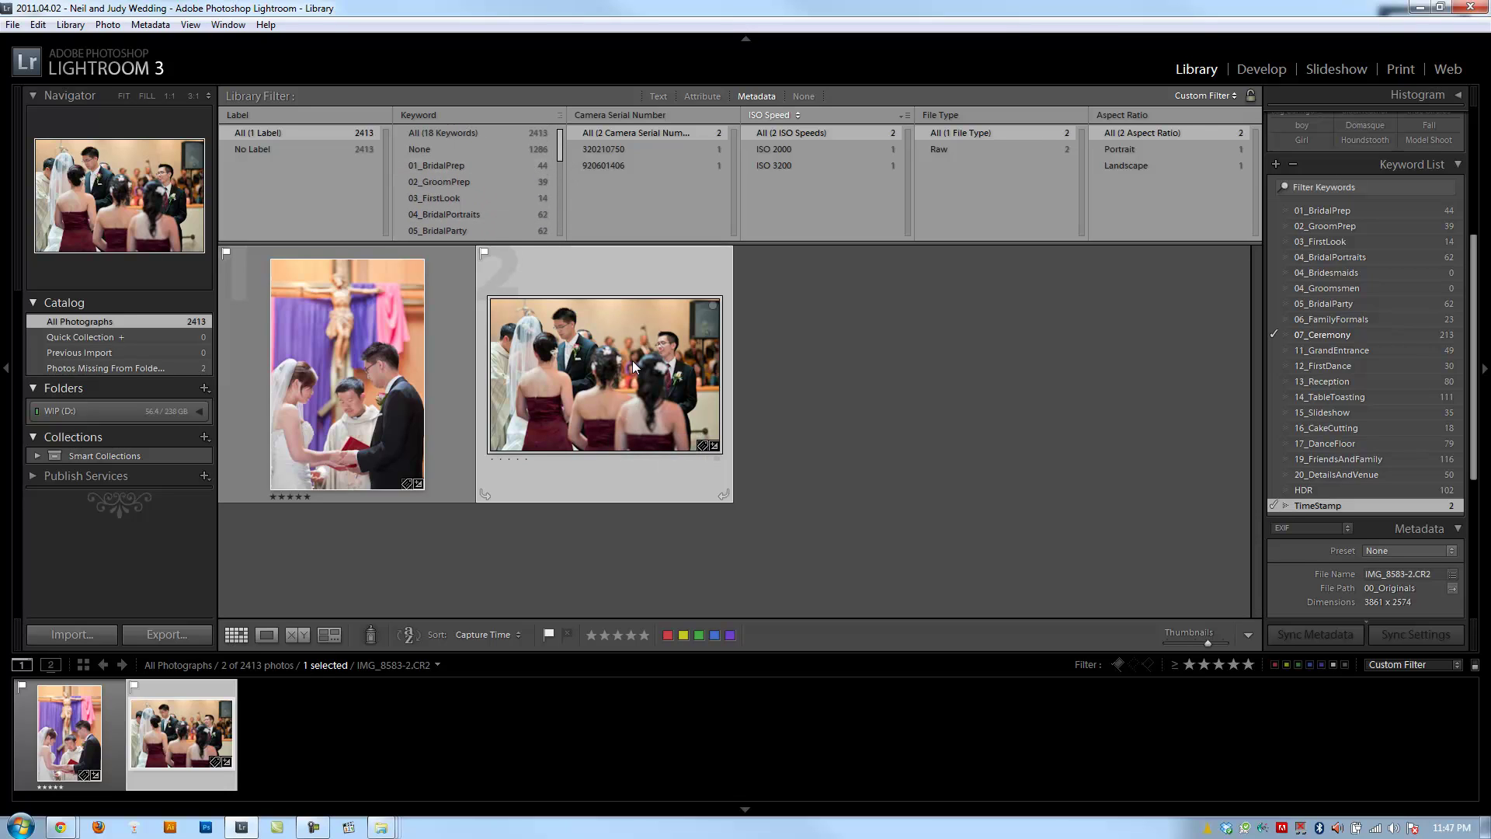
pyautogui.click(512, 137)
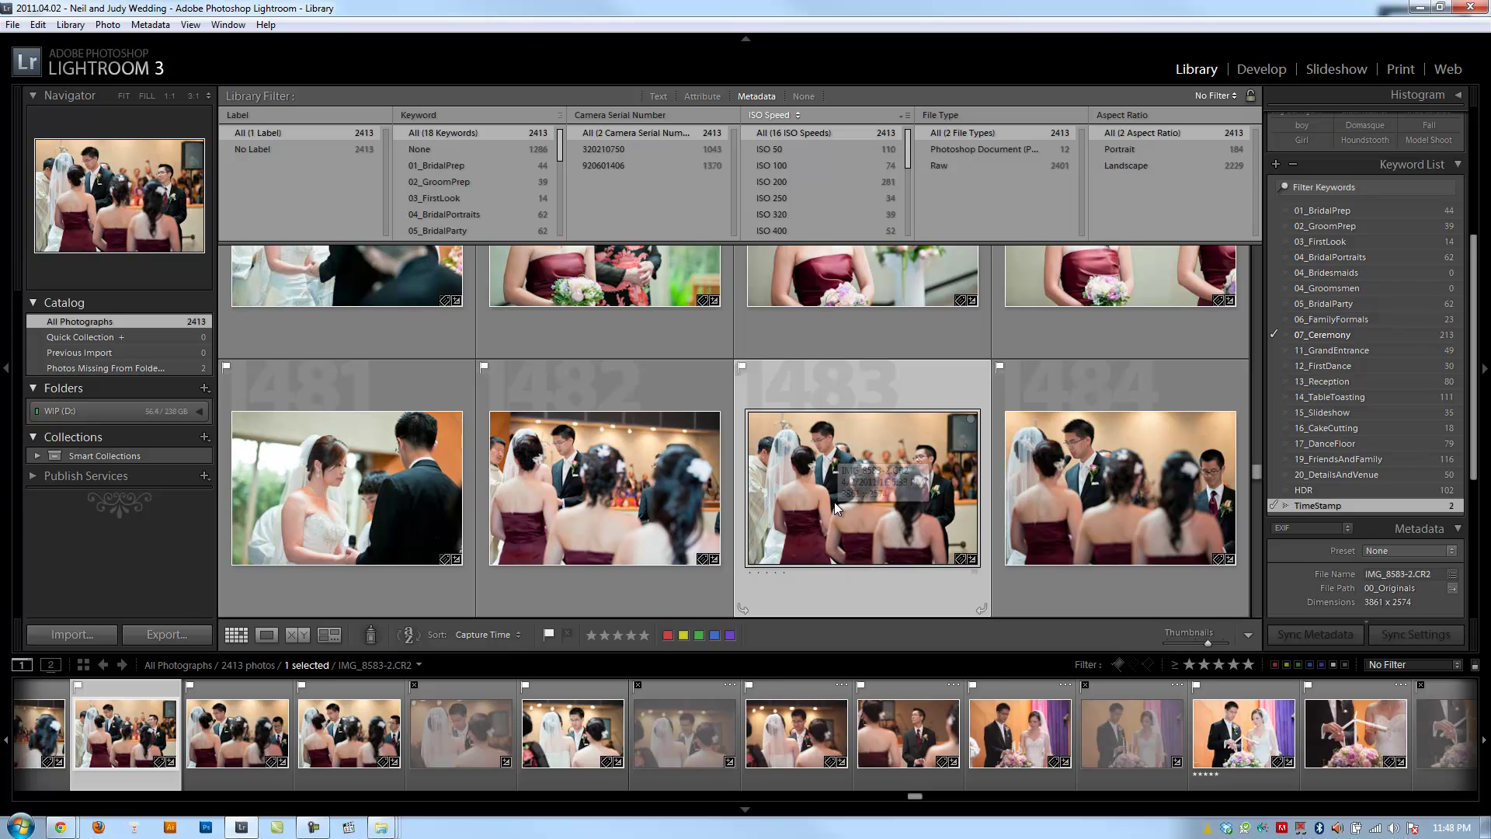
pyautogui.click(695, 169)
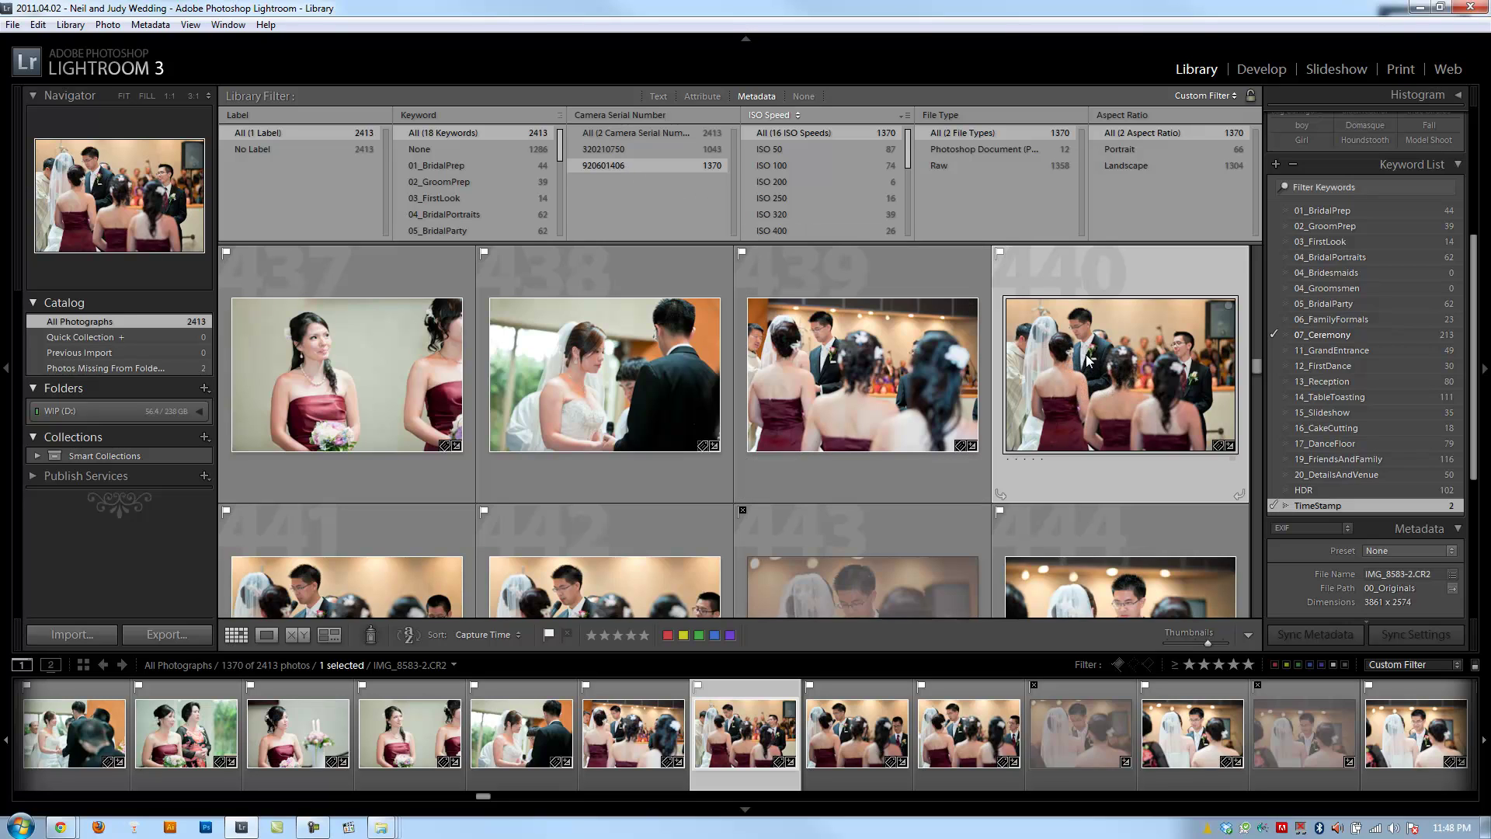
pyautogui.scroll(-1, 1103, 349)
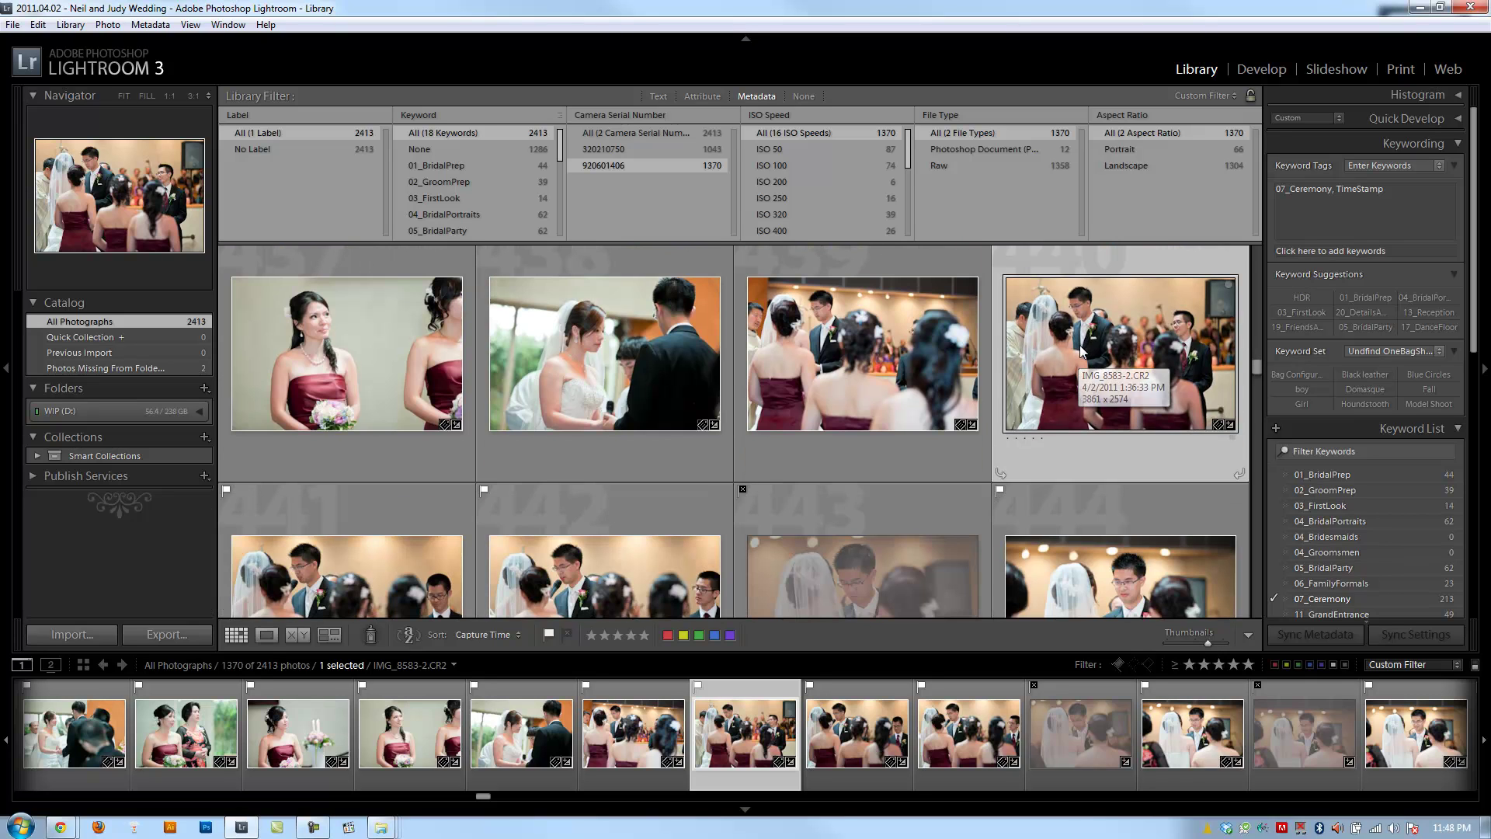
pyautogui.hotkey('ctrl', 'a')
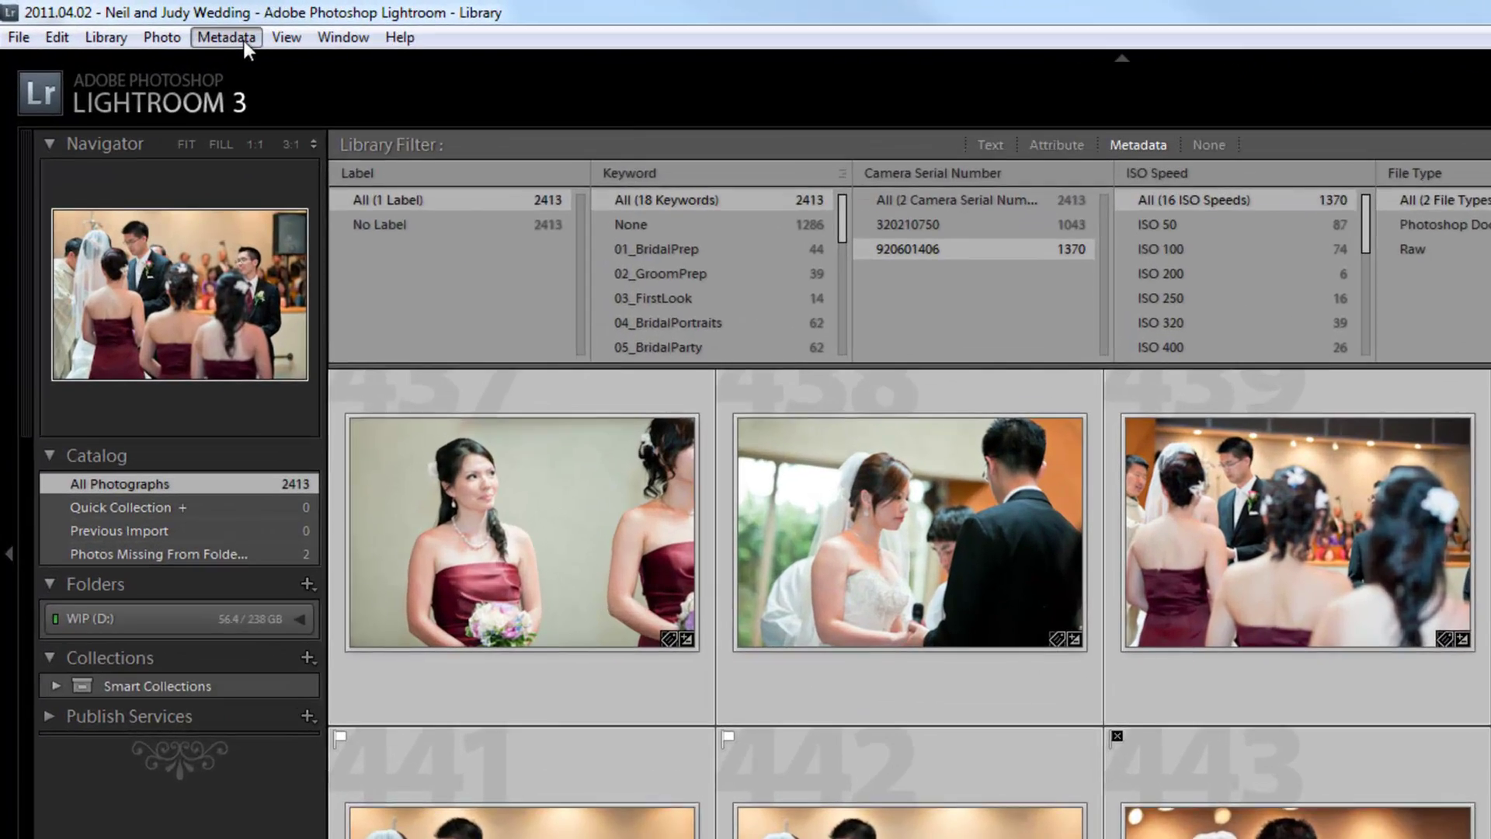
# Edit Capture Time to 4/1/2011 1:24:08 PM and apply Change All to the selected photos.
pyautogui.click(150, 25)
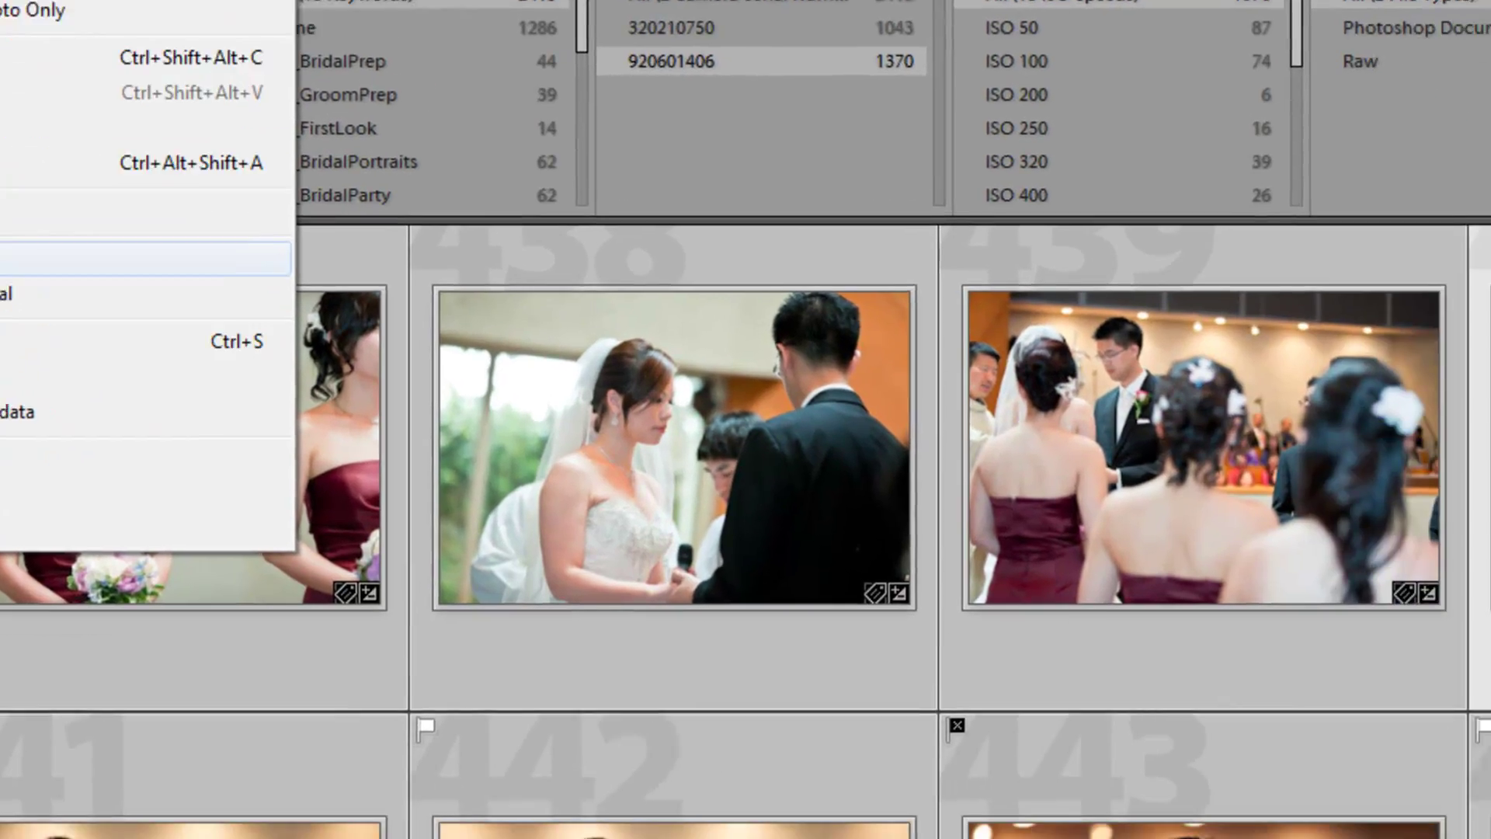
pyautogui.click(341, 470)
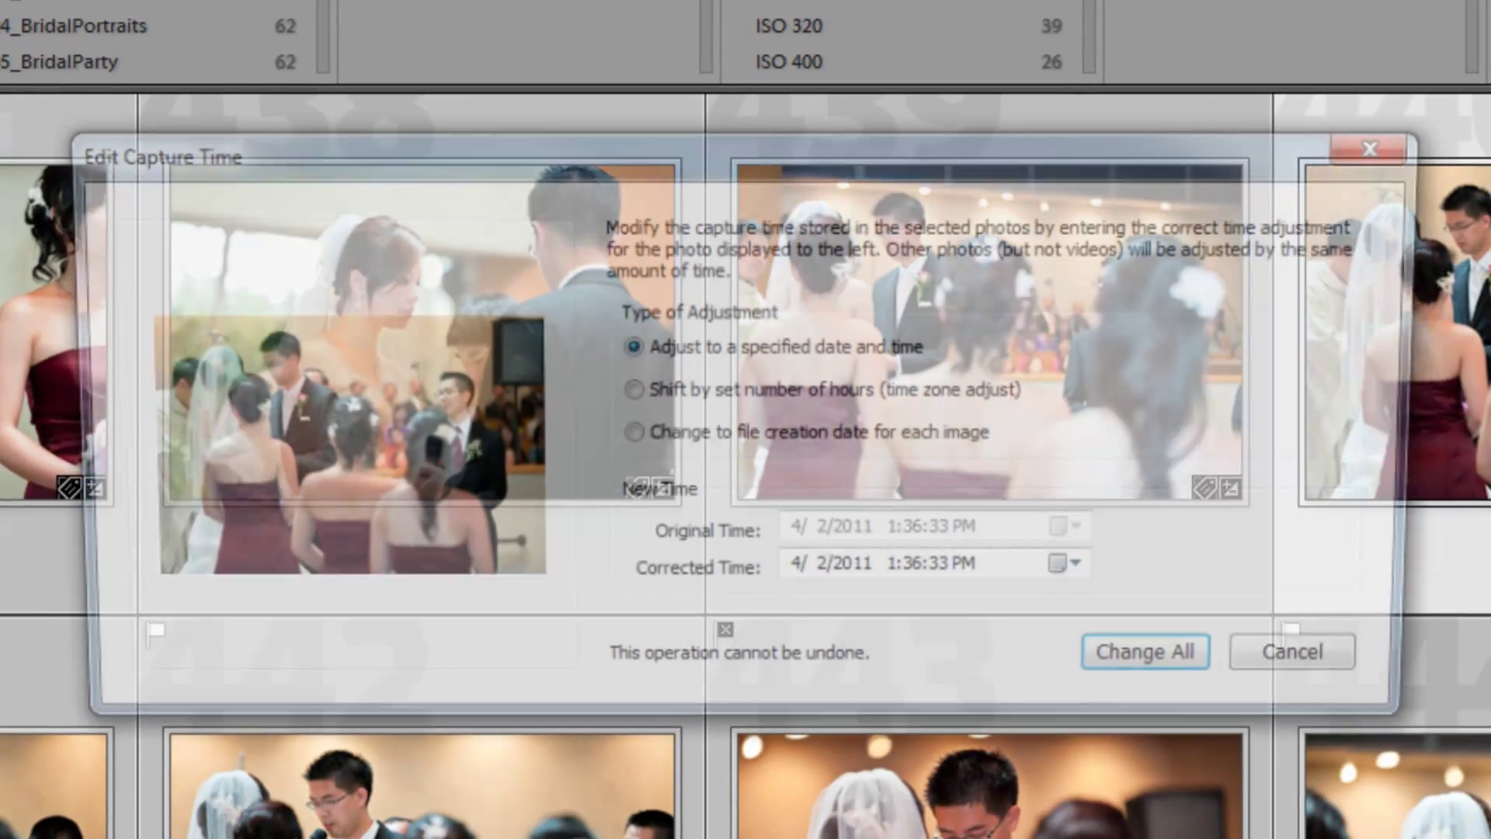
pyautogui.moveTo(825, 178); pyautogui.dragTo(606, 0)
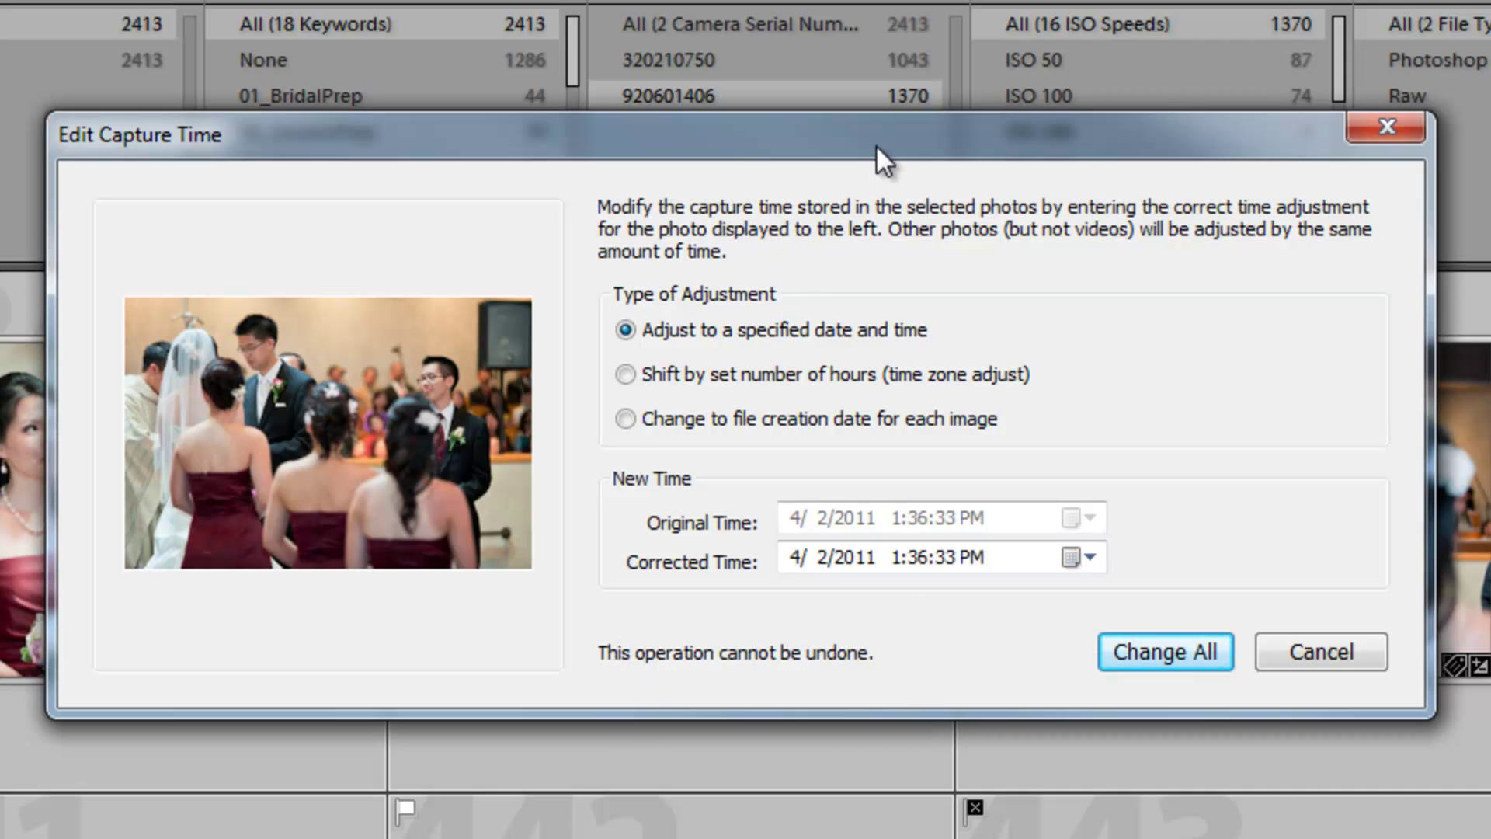
pyautogui.moveTo(889, 144); pyautogui.dragTo(991, 242)
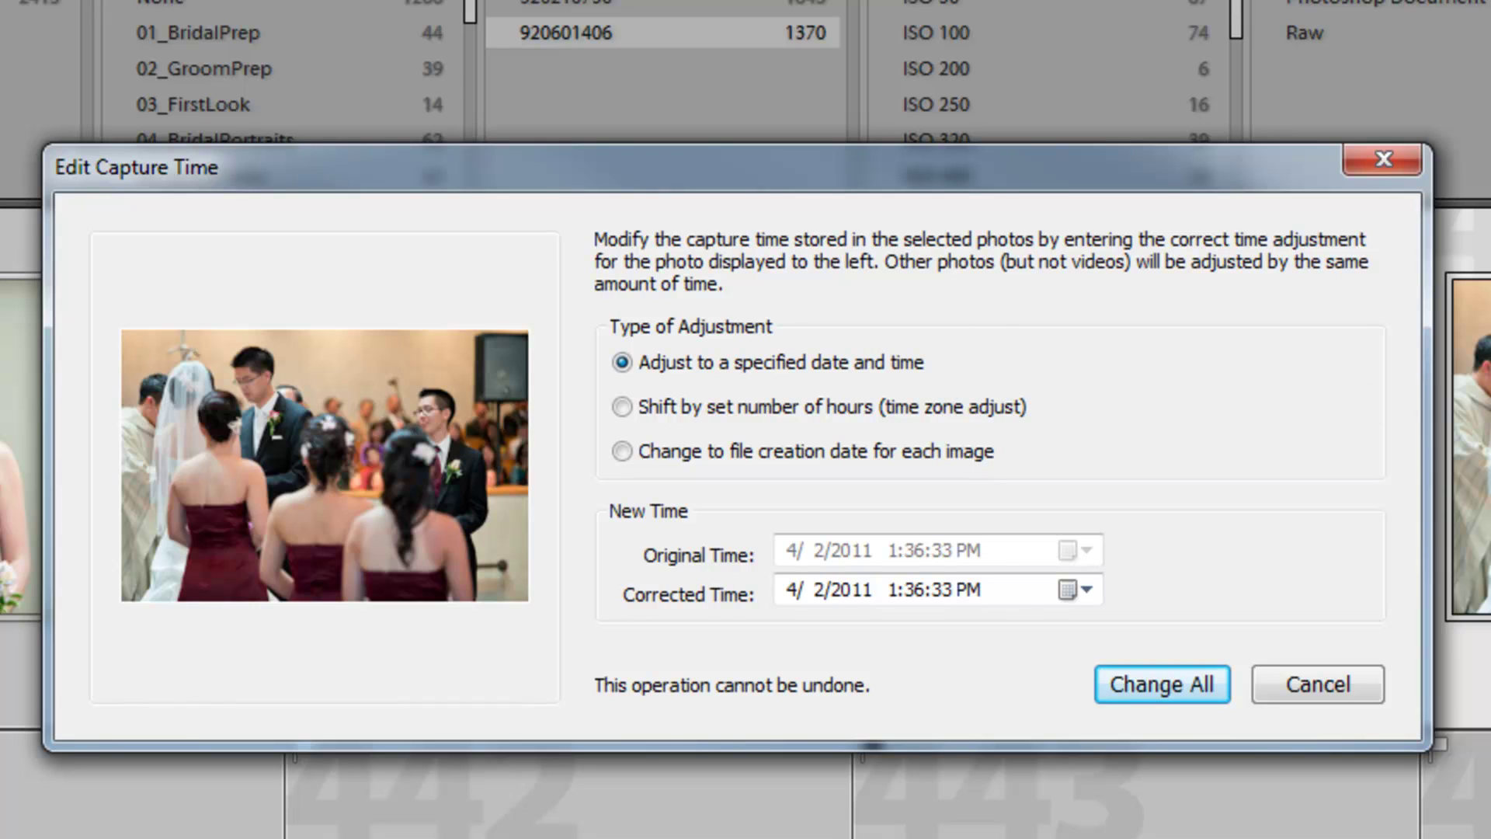
pyautogui.click(815, 593)
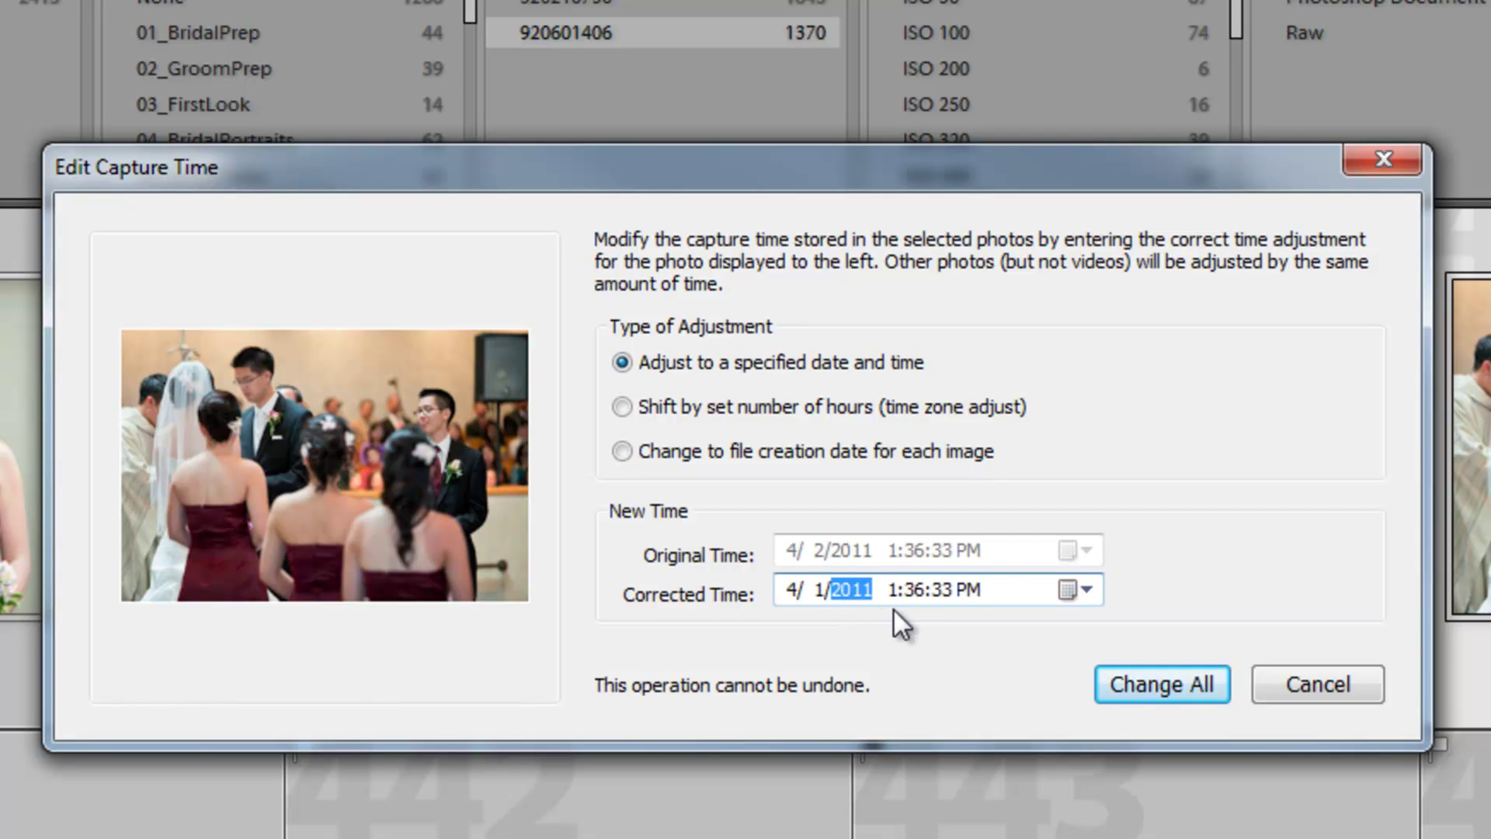
pyautogui.click(925, 584)
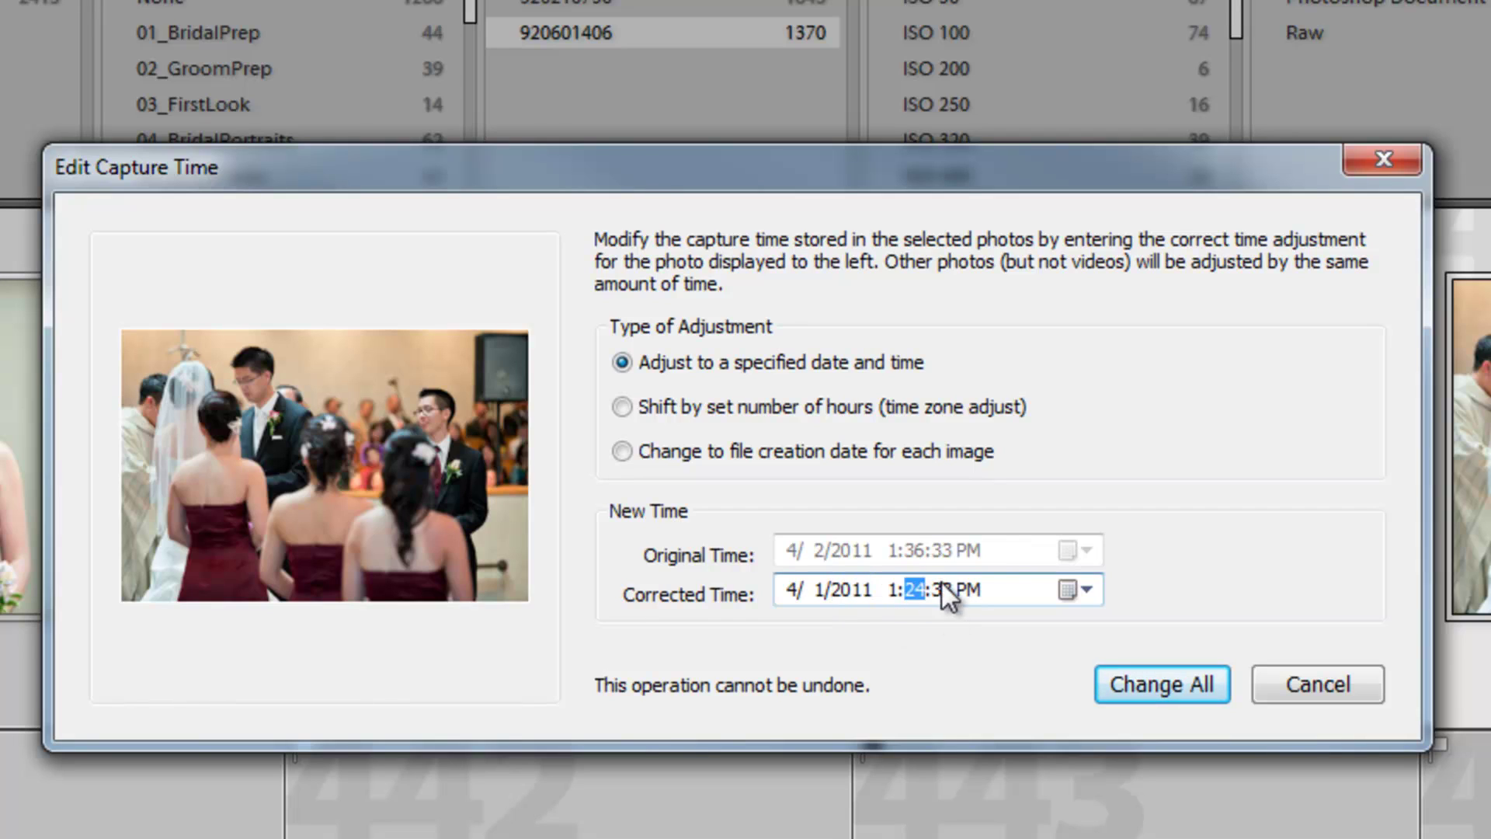
pyautogui.write('08')
pyautogui.click(1165, 674)
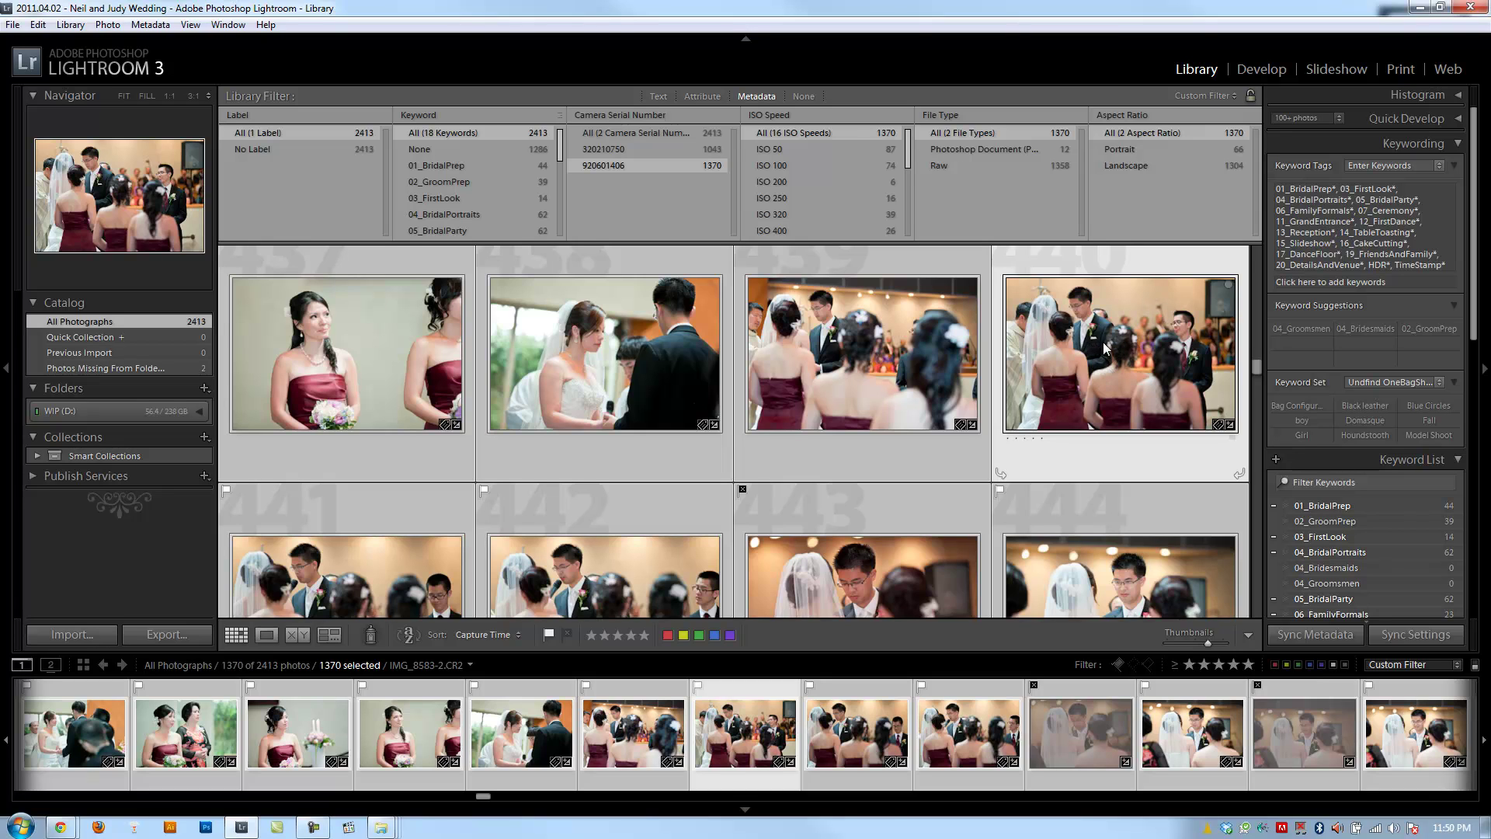
# Remove the camera filter and sort all 2413 photos by capture time in ascending order.
pyautogui.click(1106, 345)
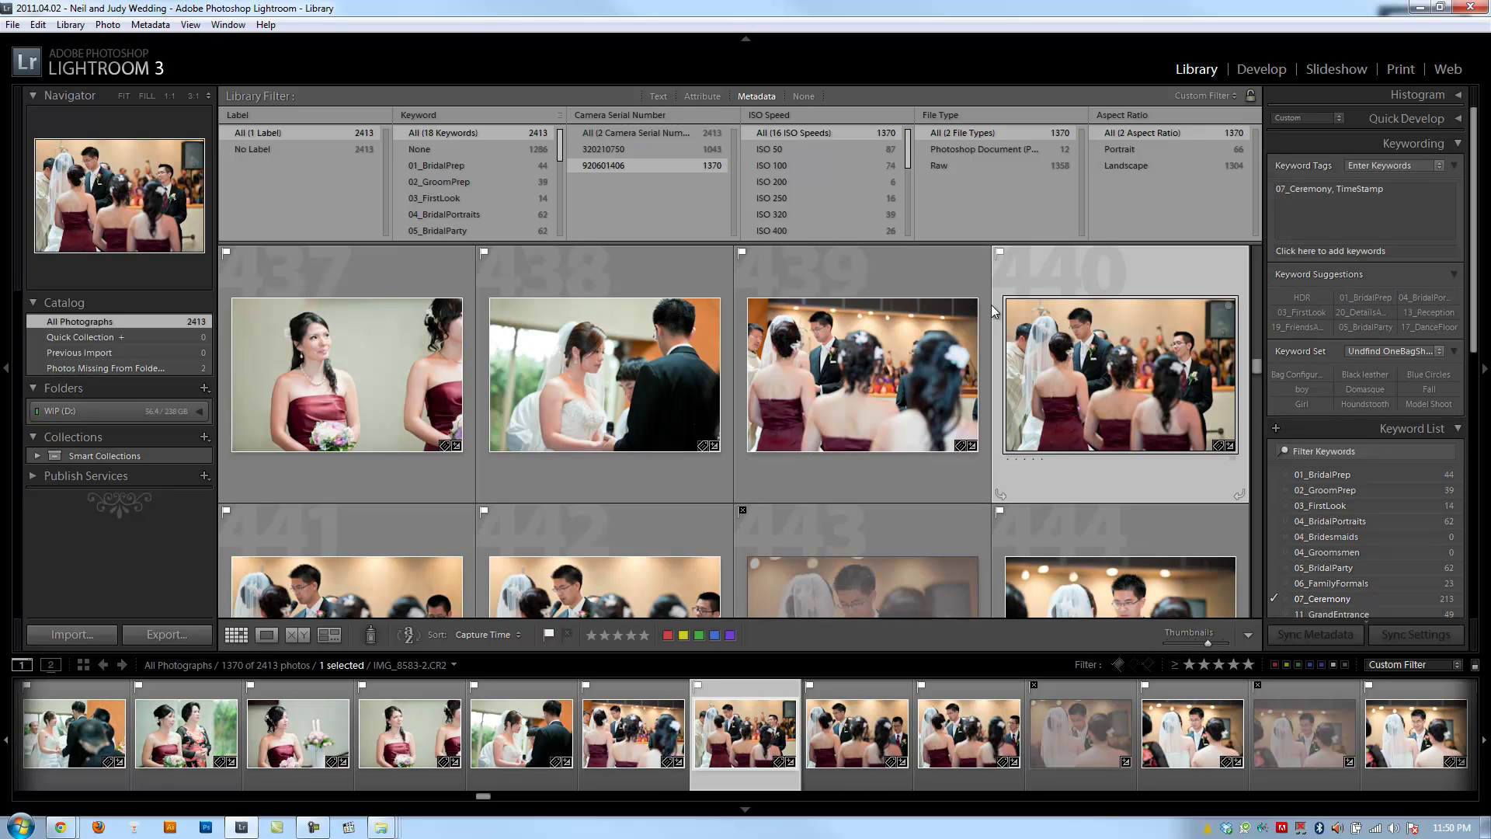
pyautogui.click(686, 134)
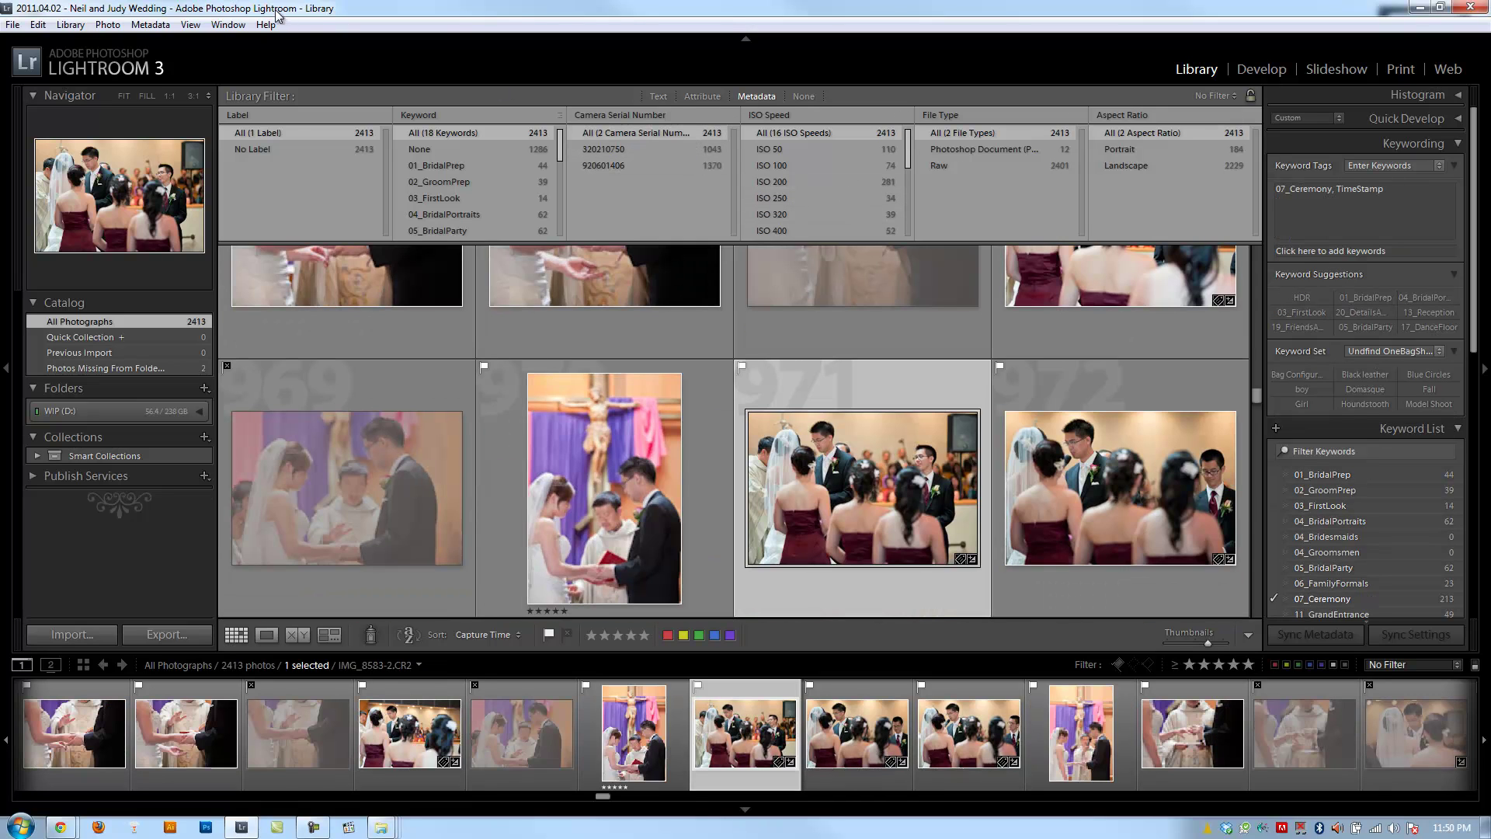
pyautogui.click(228, 24)
pyautogui.moveTo(190, 24)
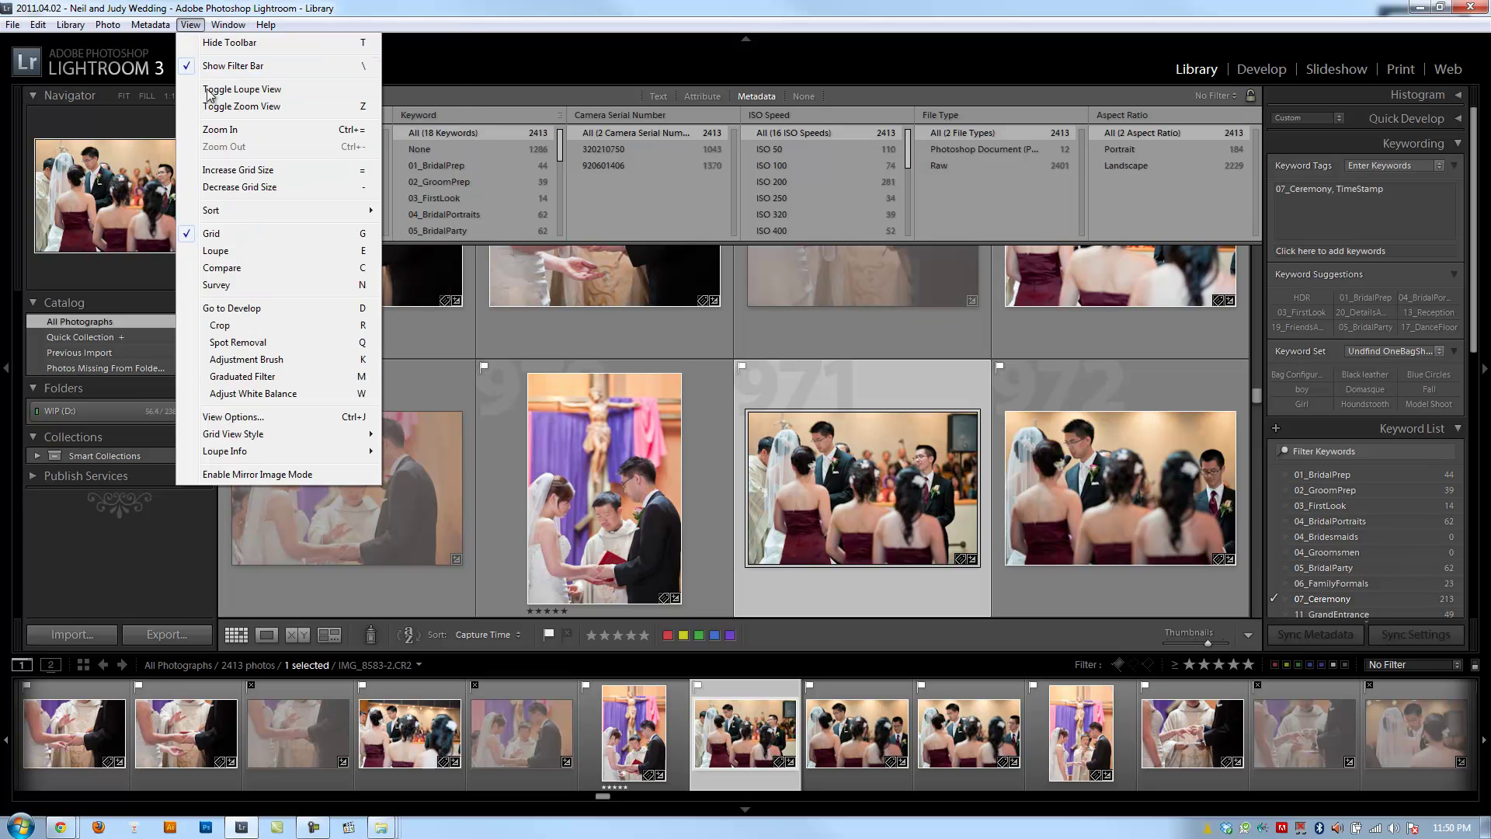
pyautogui.moveTo(339, 214)
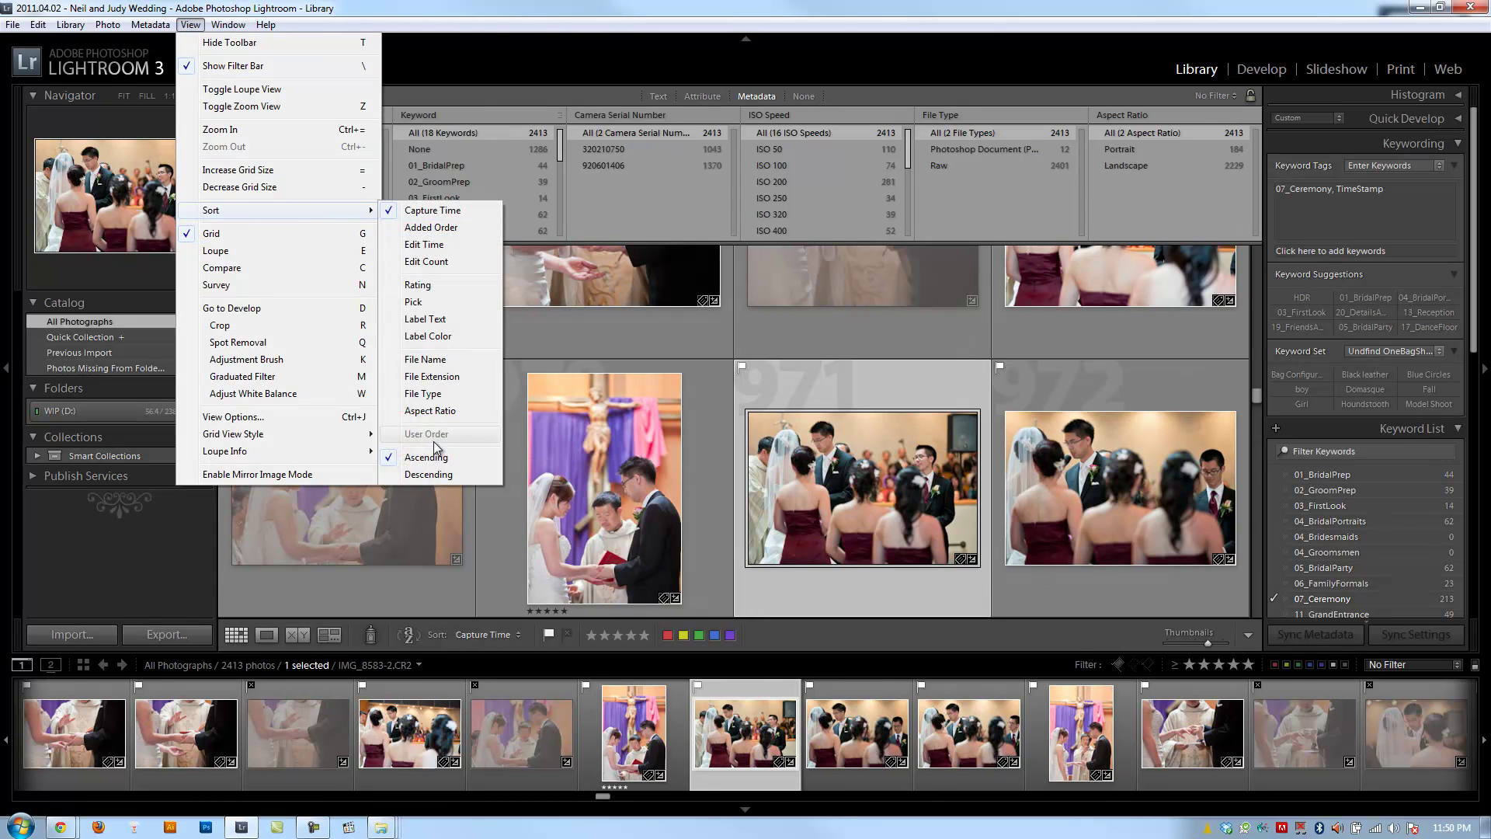
pyautogui.click(426, 457)
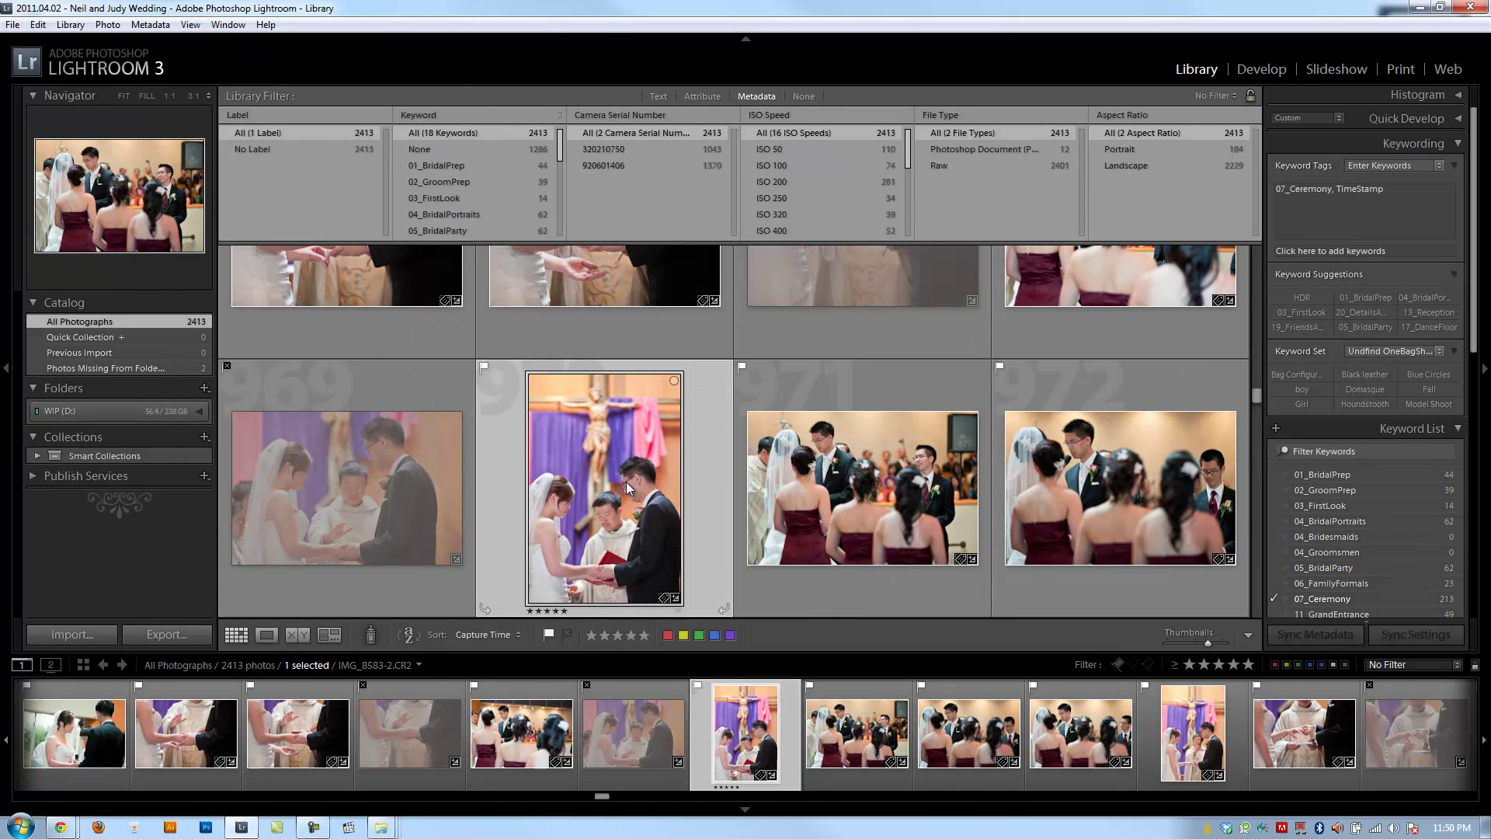
pyautogui.doubleClick(803, 460)
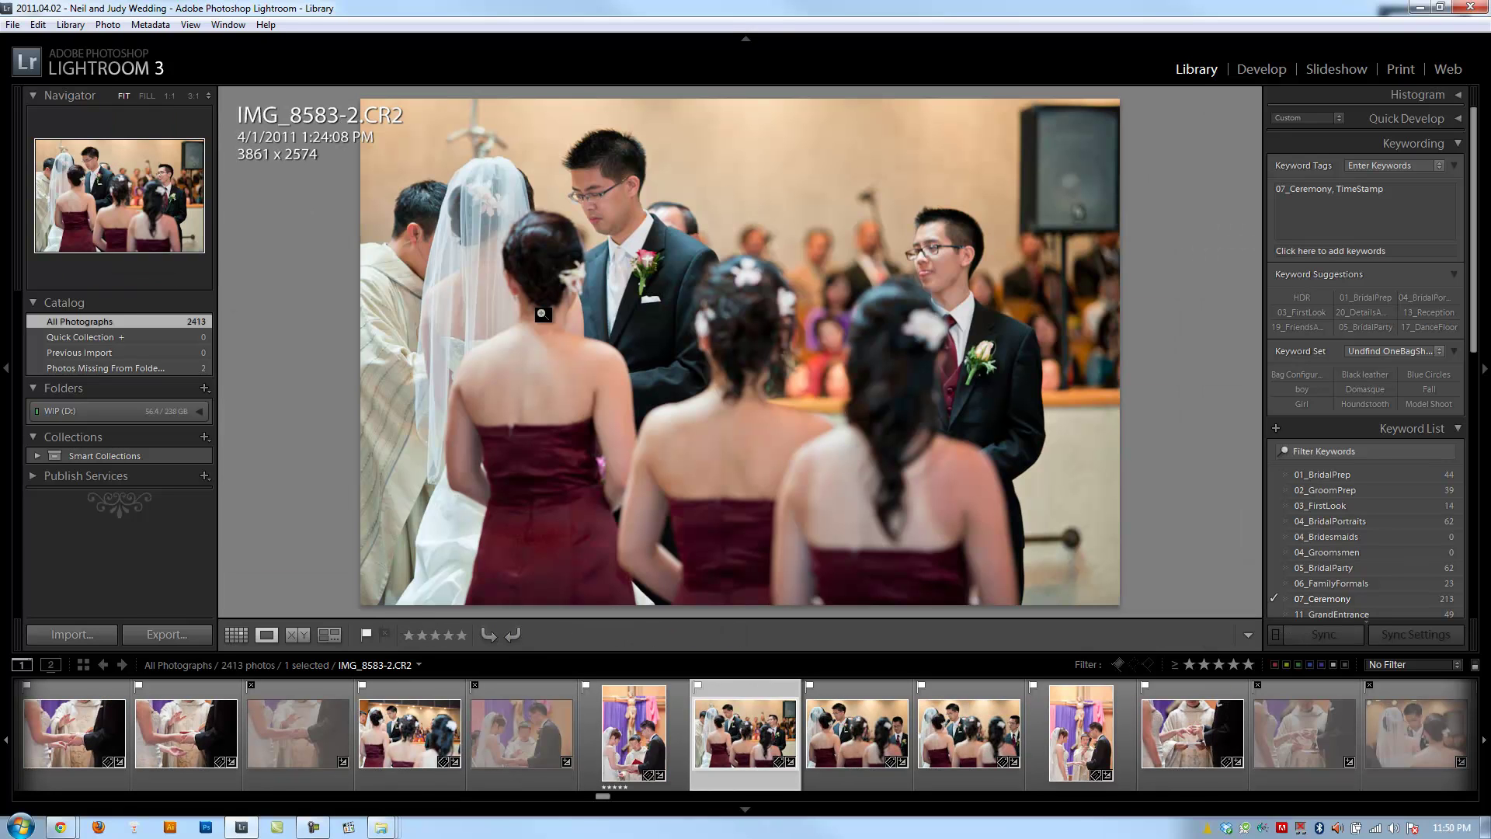
pyautogui.press('g')
pyautogui.scroll(-4, 631, 453)
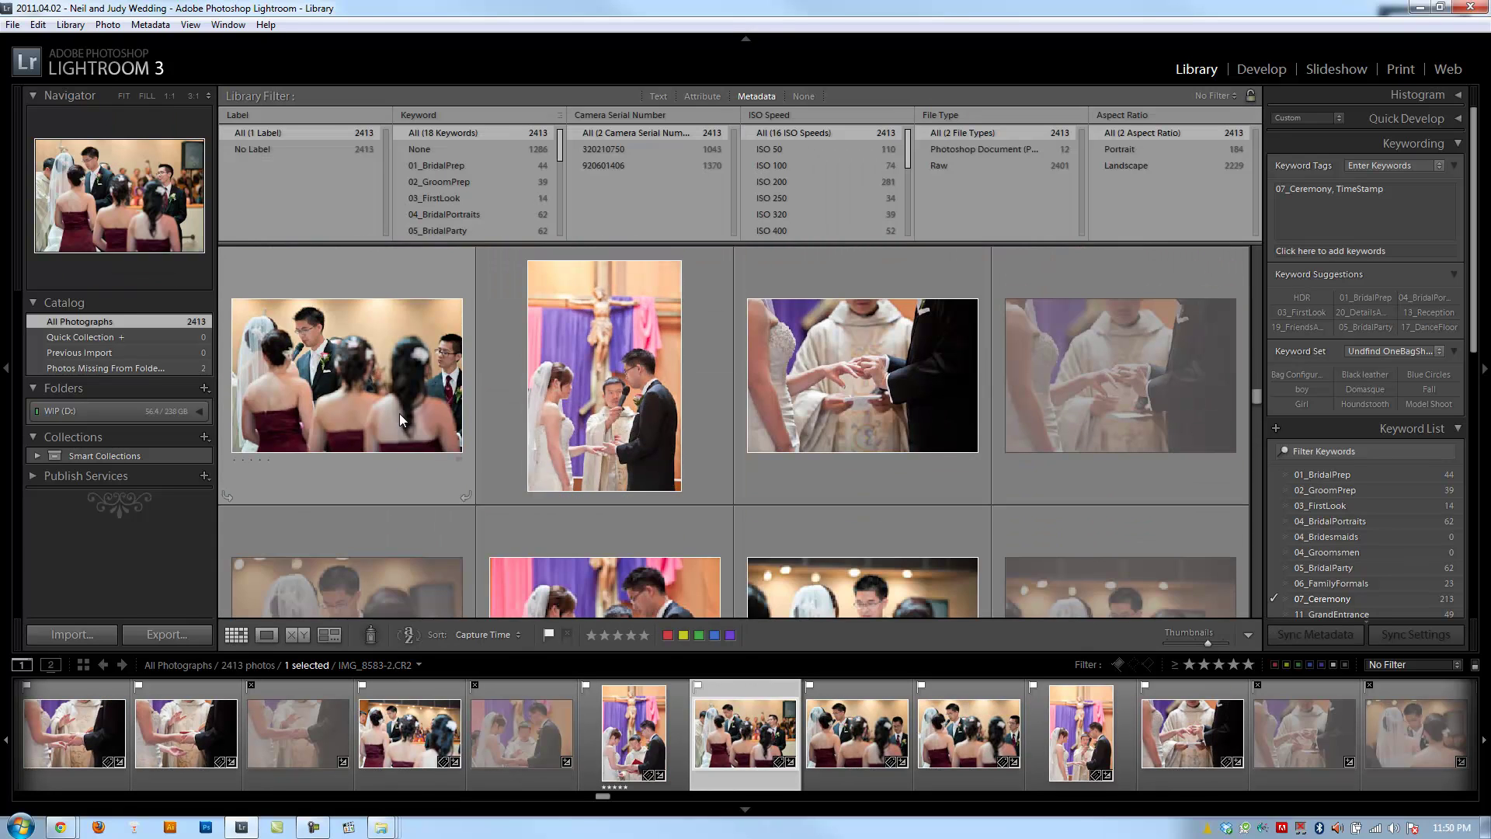
pyautogui.scroll(2, 630, 453)
pyautogui.click(631, 380)
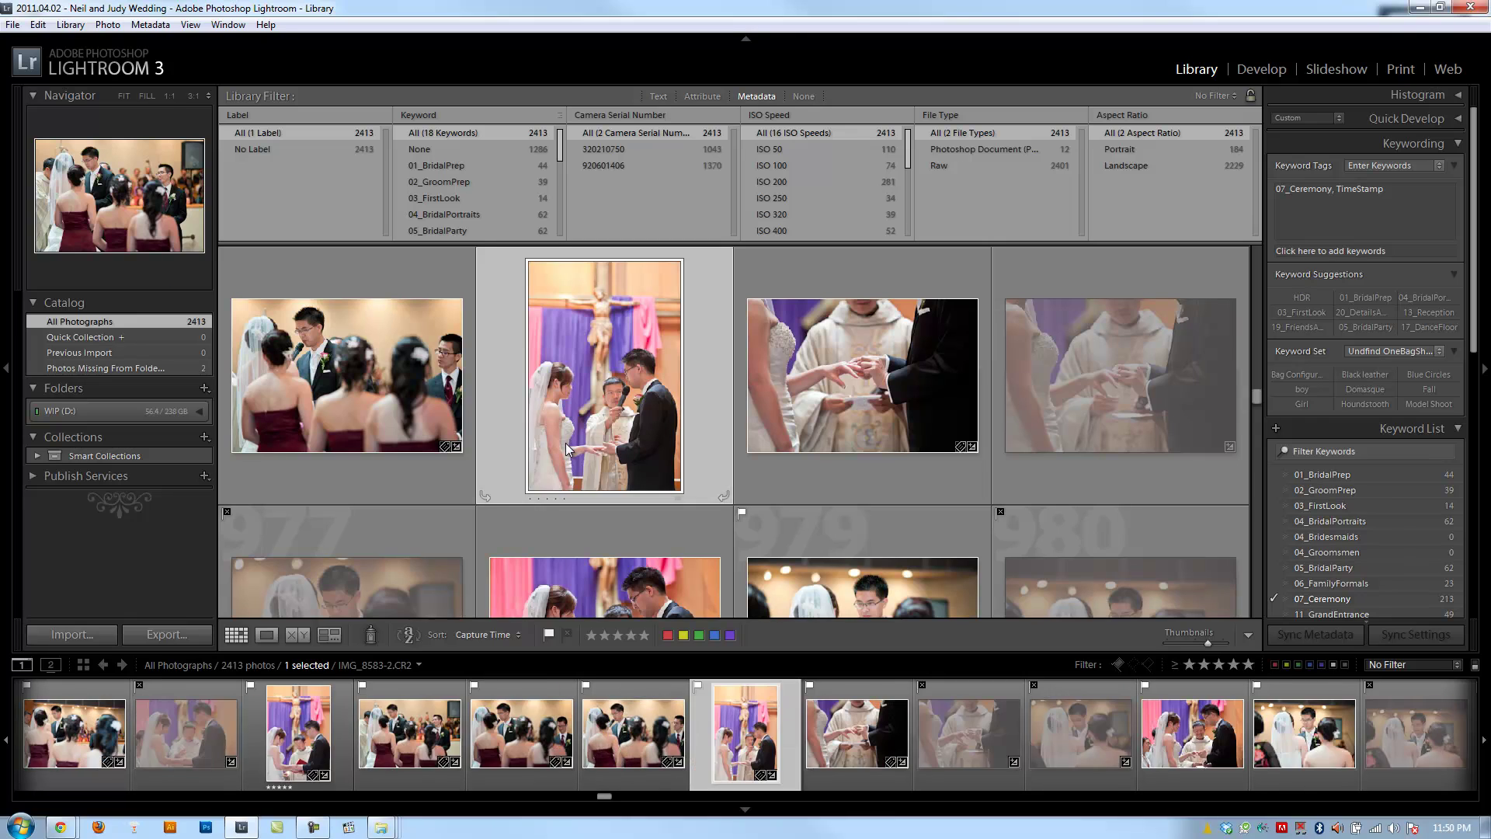
pyautogui.click(843, 419)
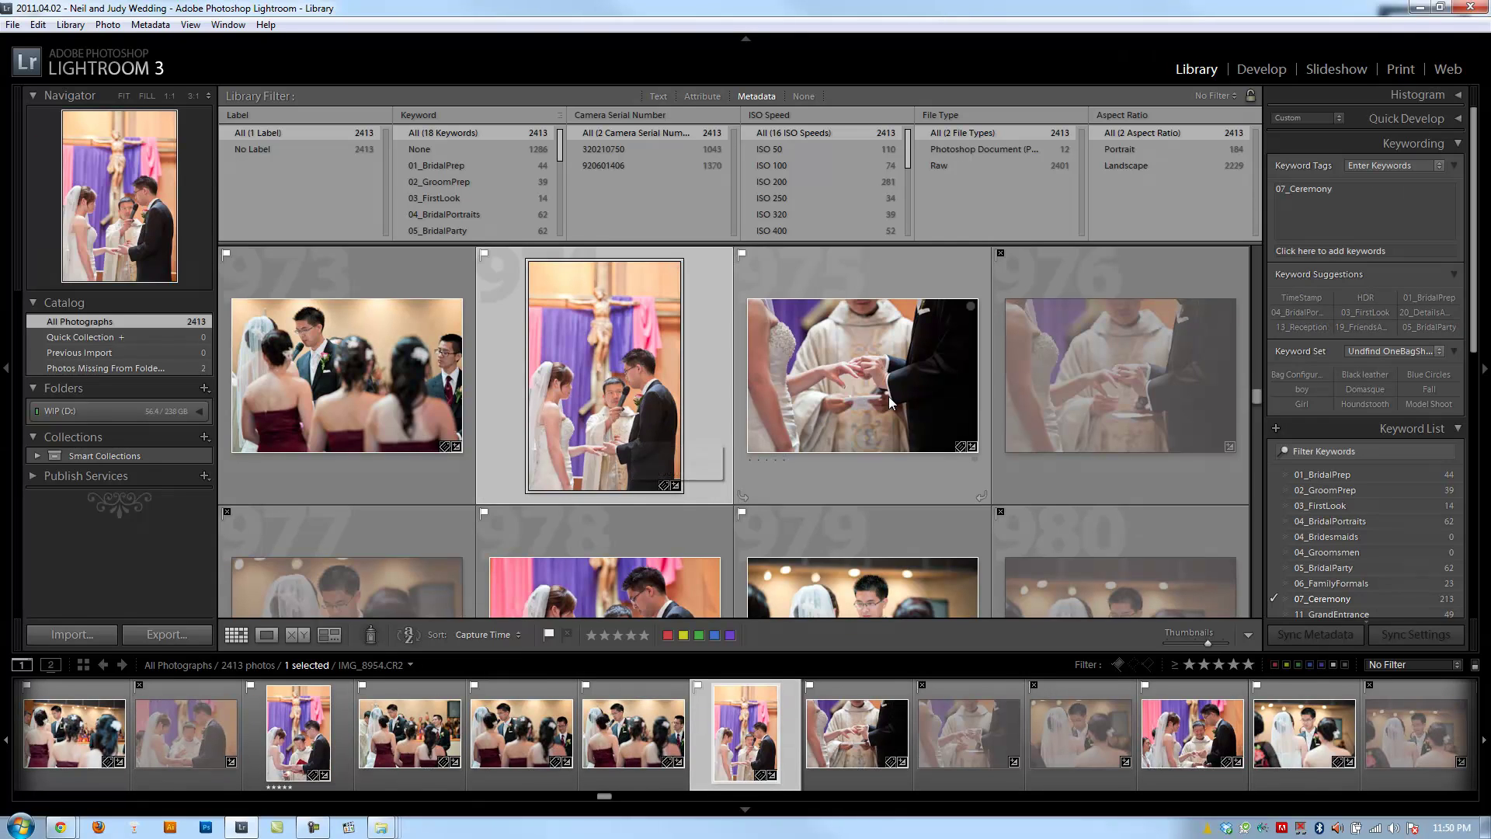
pyautogui.scroll(-2, 831, 427)
pyautogui.scroll(-2, 674, 446)
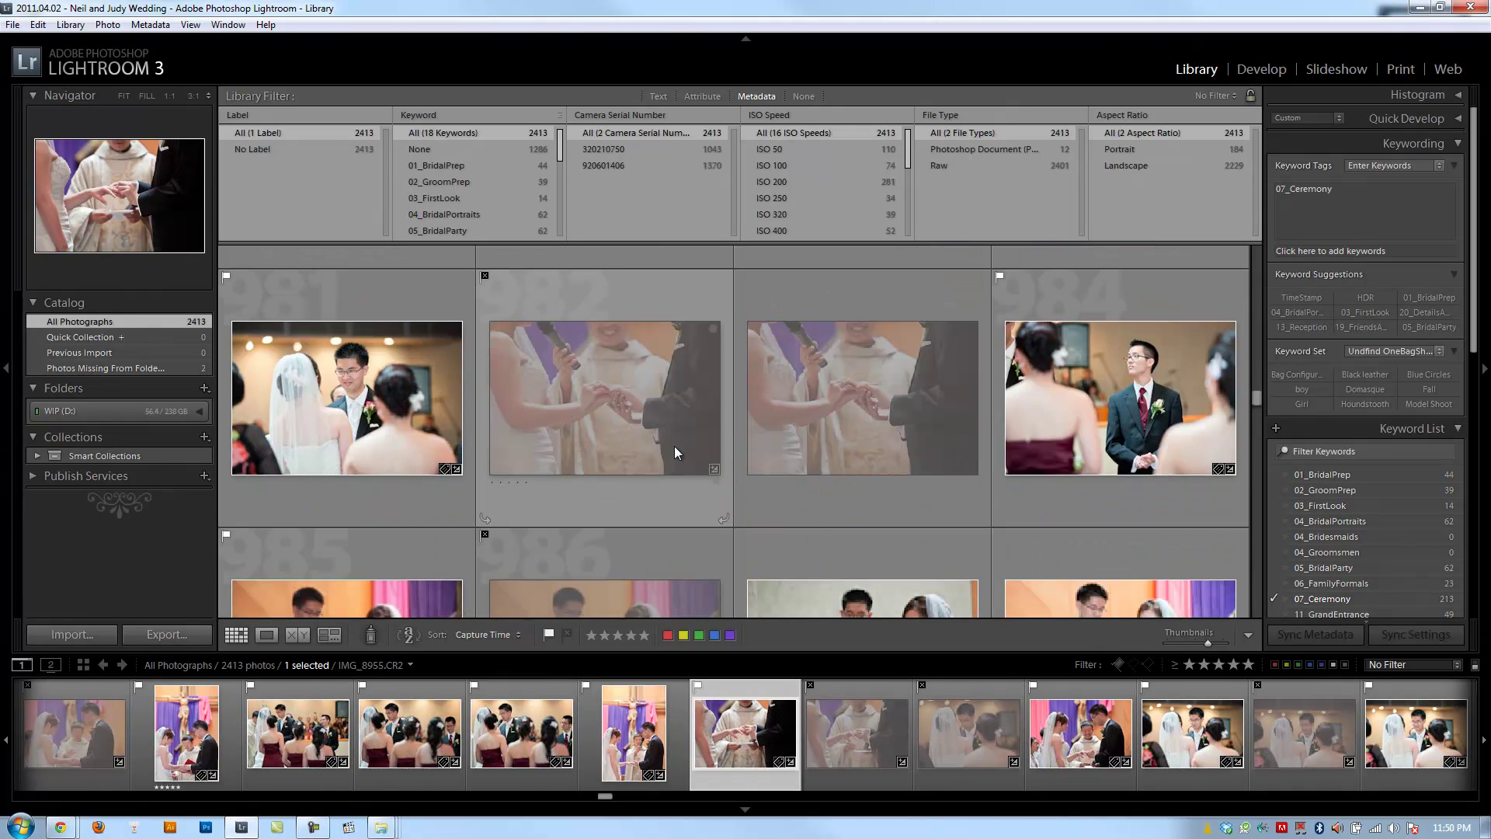
pyautogui.scroll(-4, 906, 402)
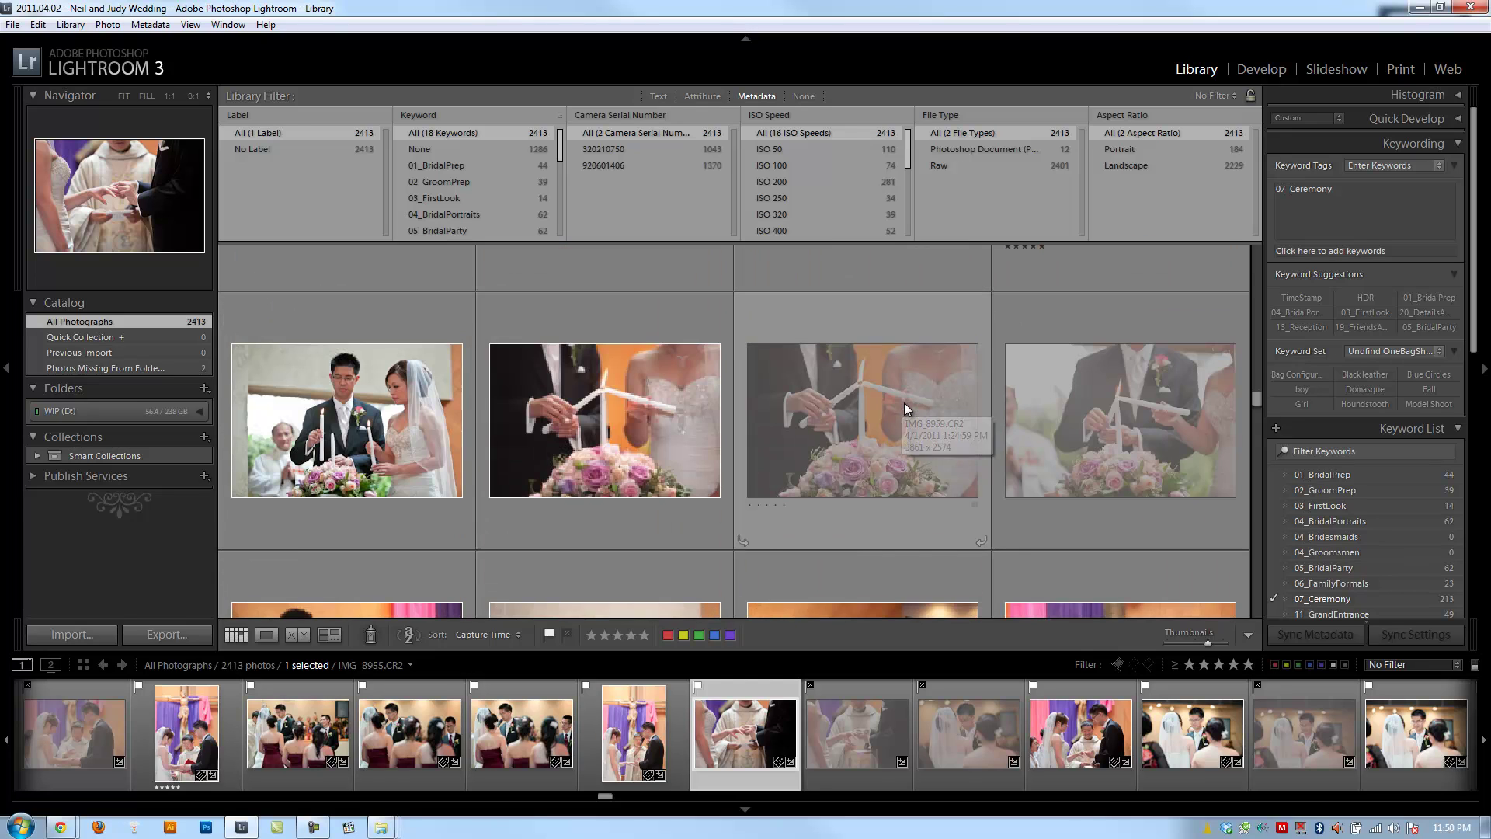
pyautogui.click(326, 385)
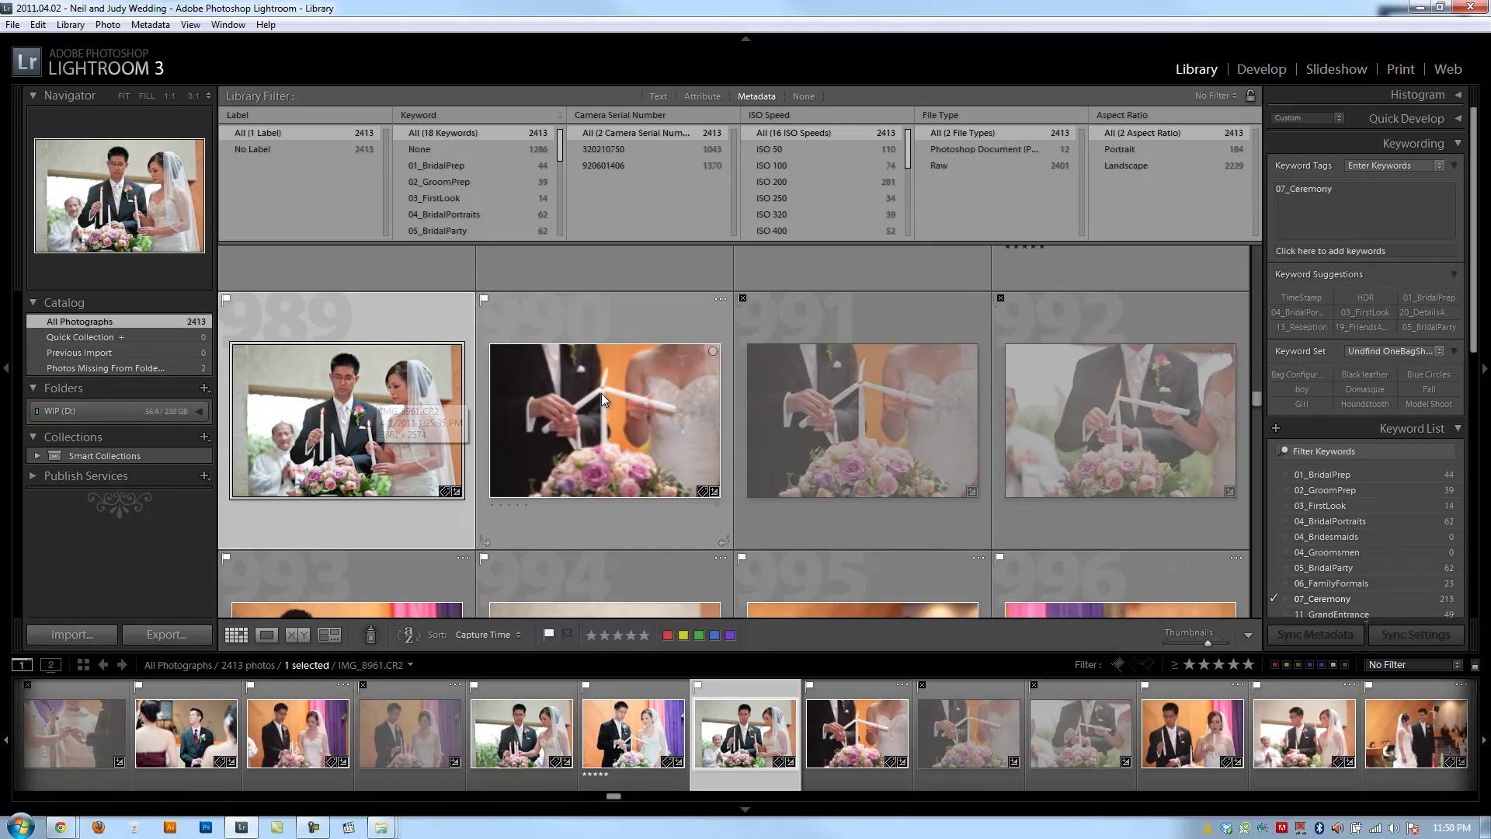
pyautogui.click(629, 387)
pyautogui.scroll(-3, 681, 403)
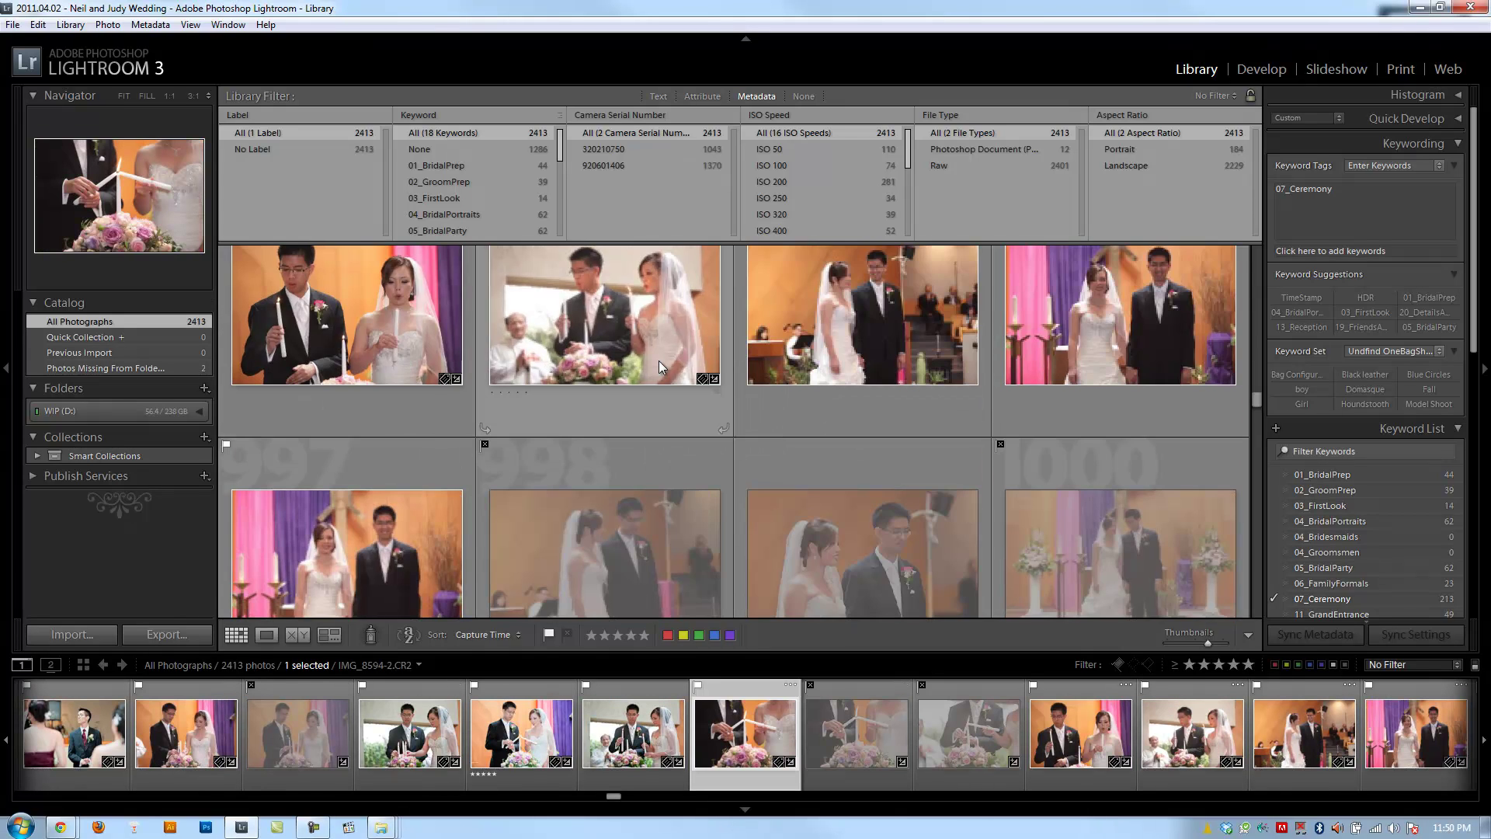
pyautogui.scroll(2, 648, 392)
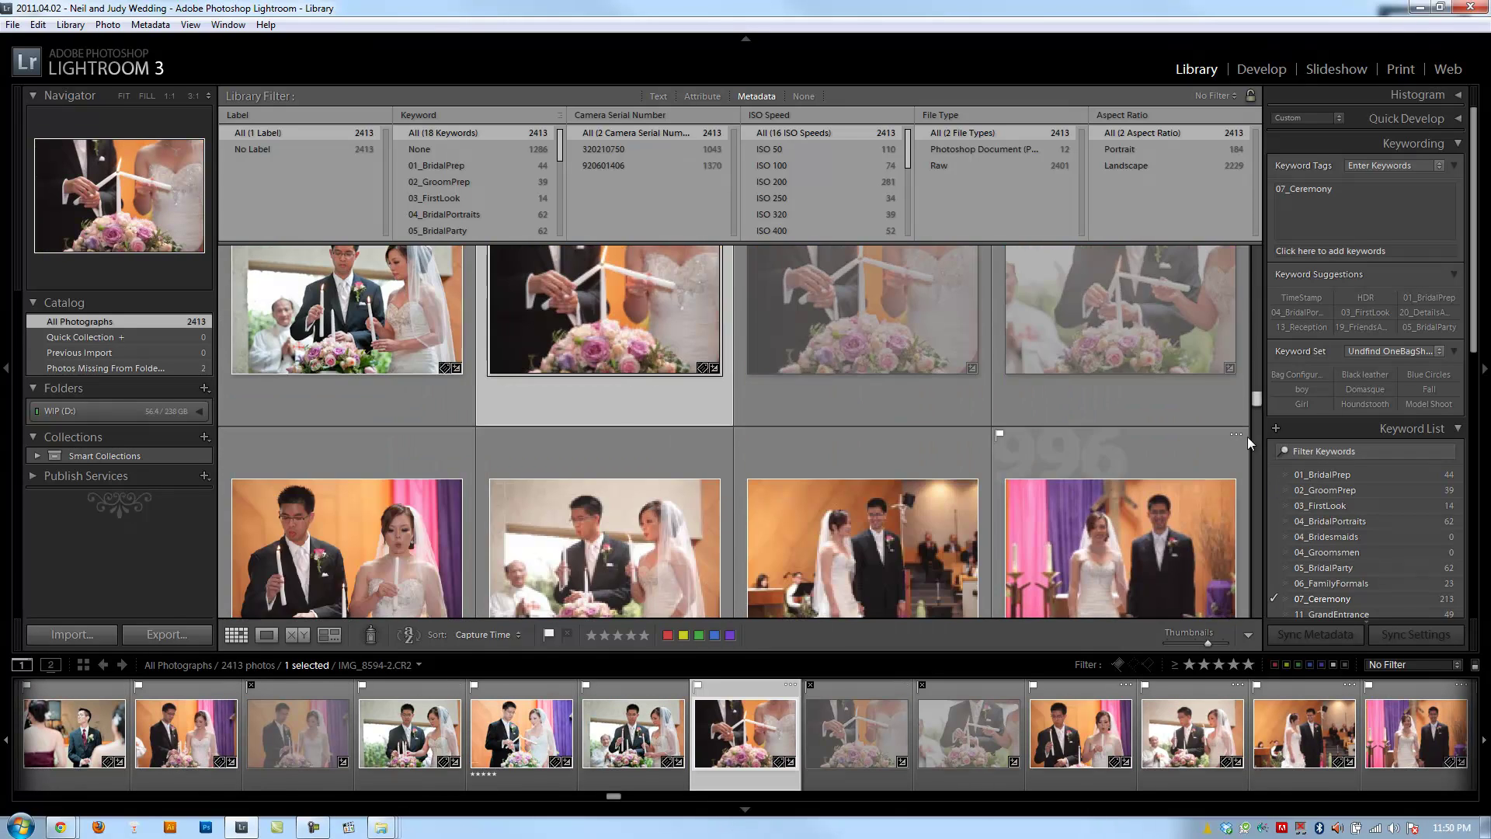
pyautogui.moveTo(1252, 404); pyautogui.dragTo(1252, 382)
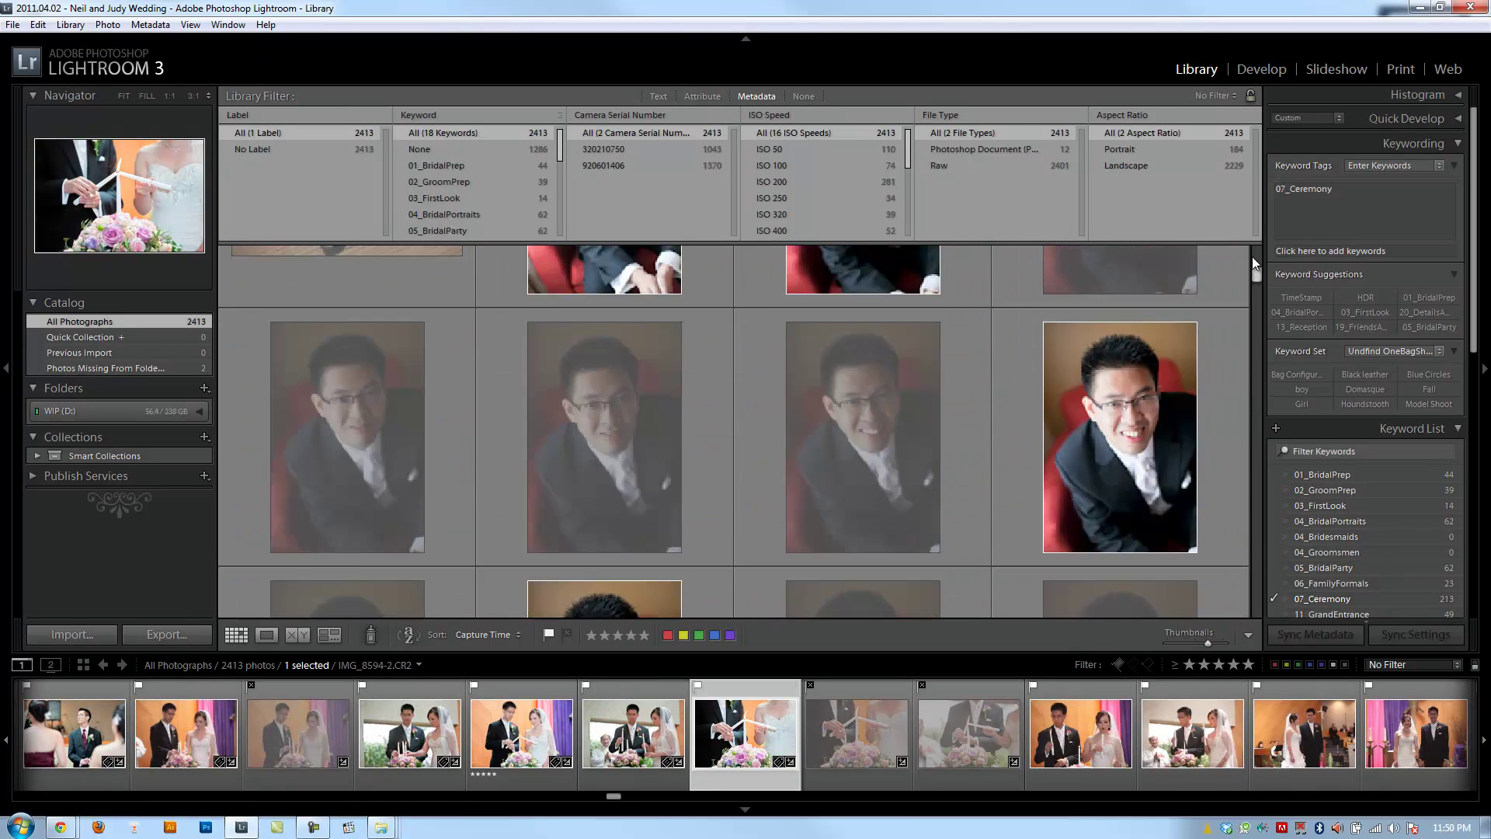
pyautogui.moveTo(1256, 264); pyautogui.dragTo(1256, 247)
pyautogui.scroll(-2, 815, 408)
pyautogui.scroll(2, 816, 409)
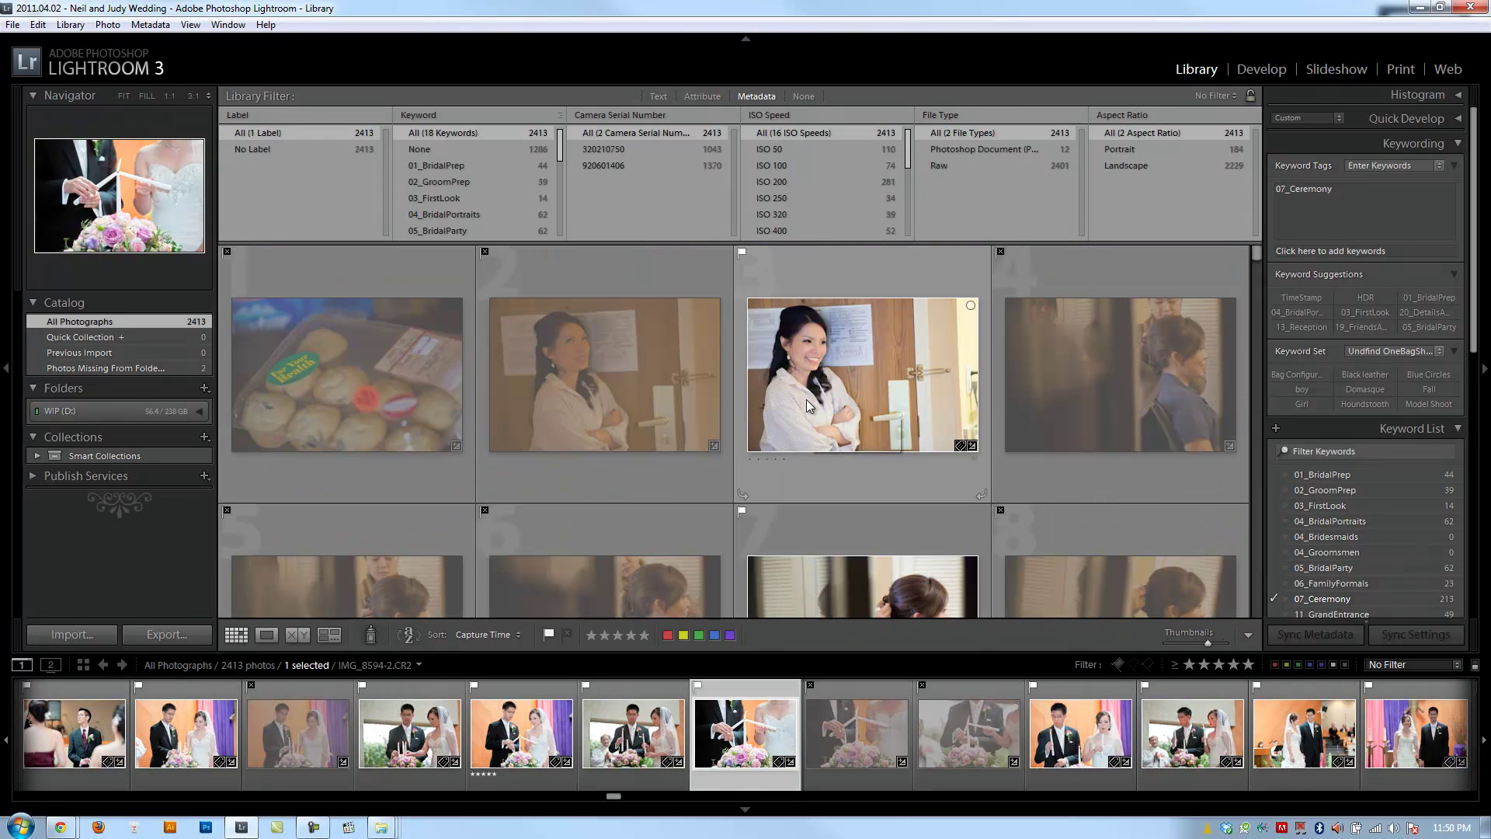